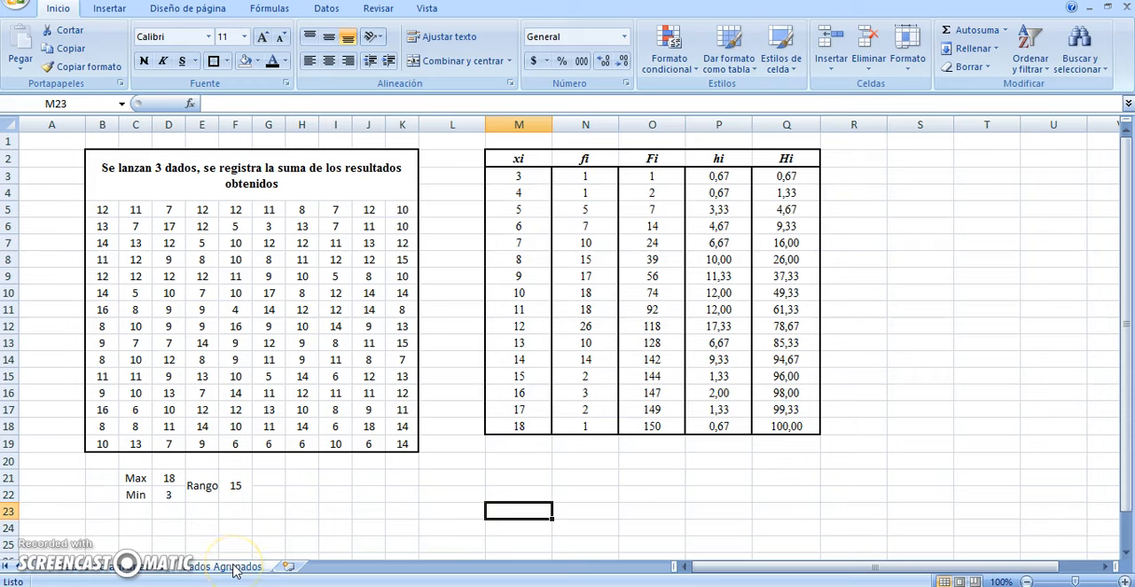
Switch from the sheet with the completed frequency table to the grouped-data sheet ("Agrupados")
left_click(235, 570)
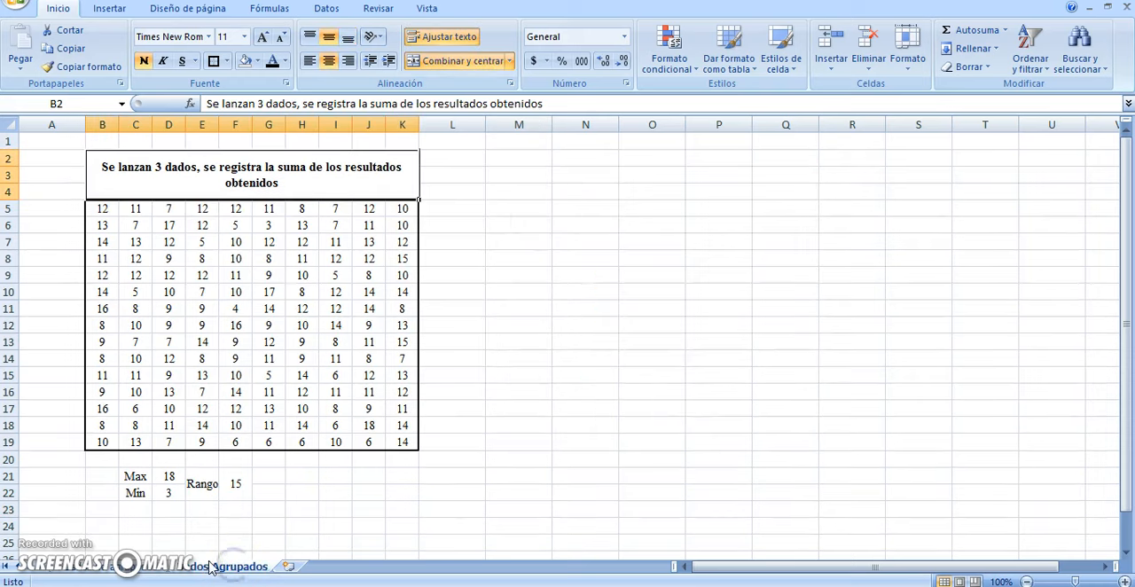
left_click(142, 555)
left_click(129, 567)
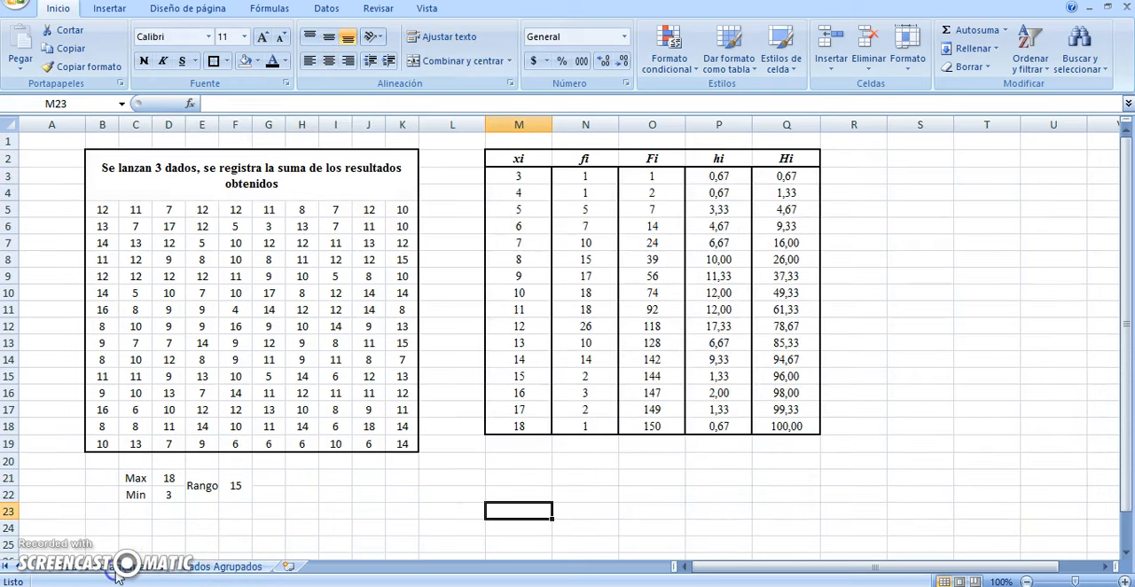
left_click(184, 568)
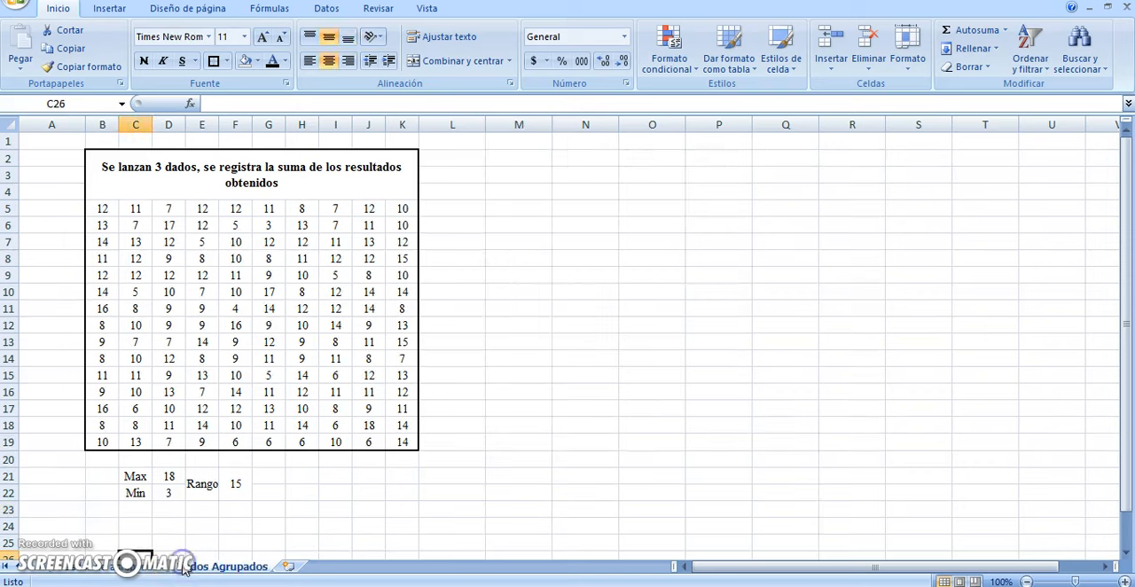
left_click(513, 311)
Examine the dice-sum data in B5:K19 and the Max, Min and Rango values beneath it
left_click_drag(141, 478, 226, 495)
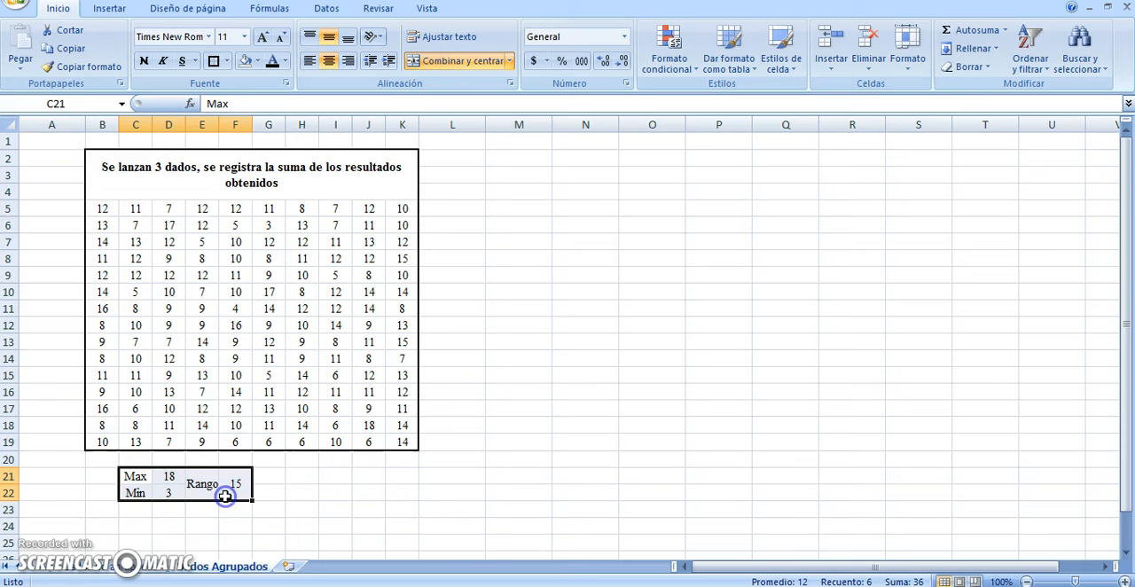
left_click(282, 484)
left_click_drag(134, 481, 225, 495)
left_click(276, 489)
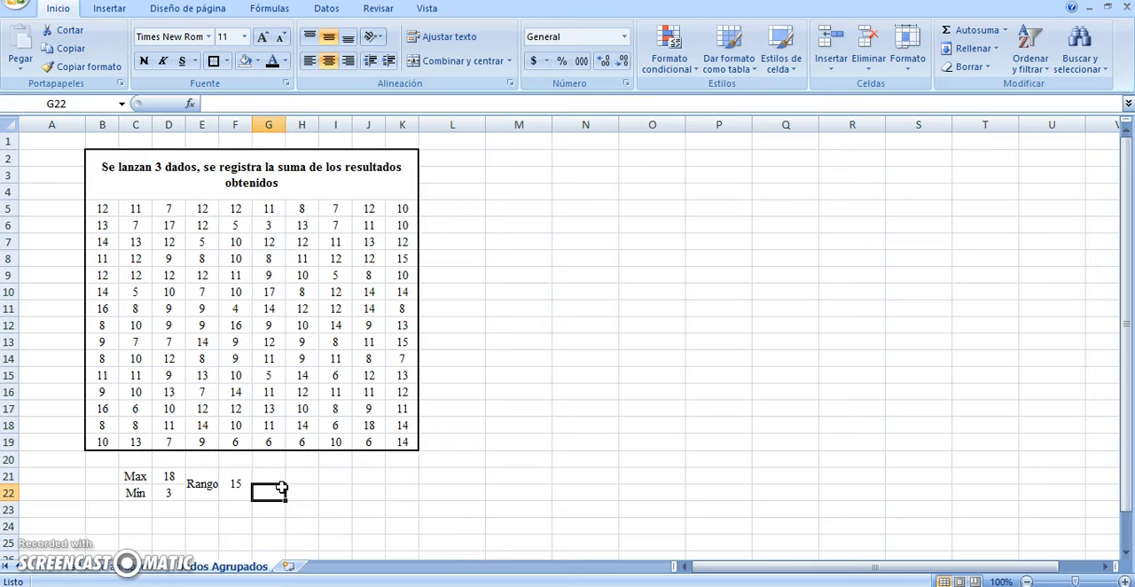
left_click_drag(102, 212, 409, 445)
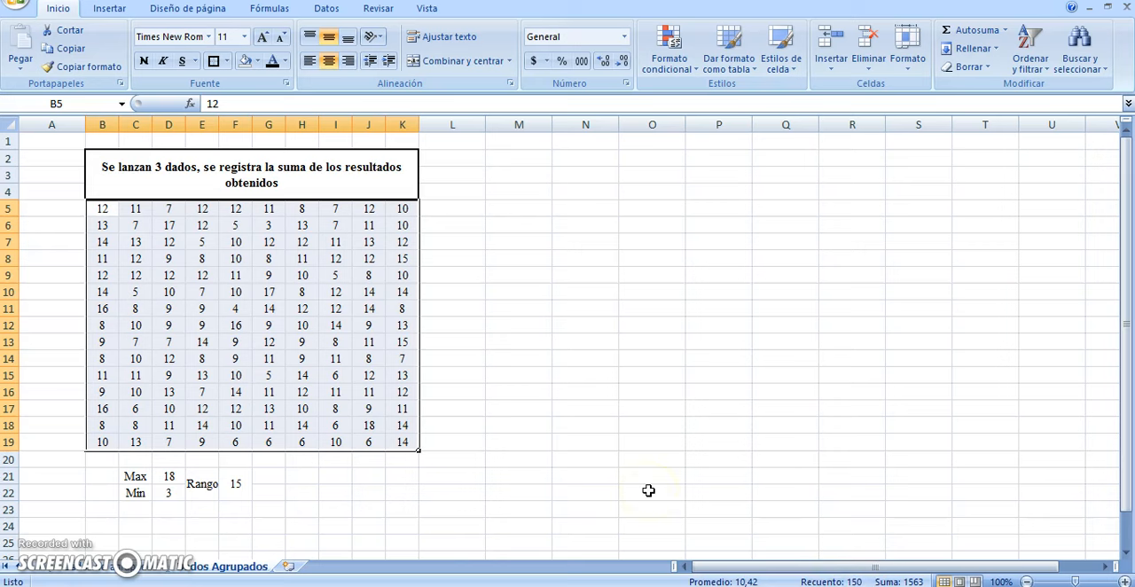
left_click(379, 257)
left_click(487, 255)
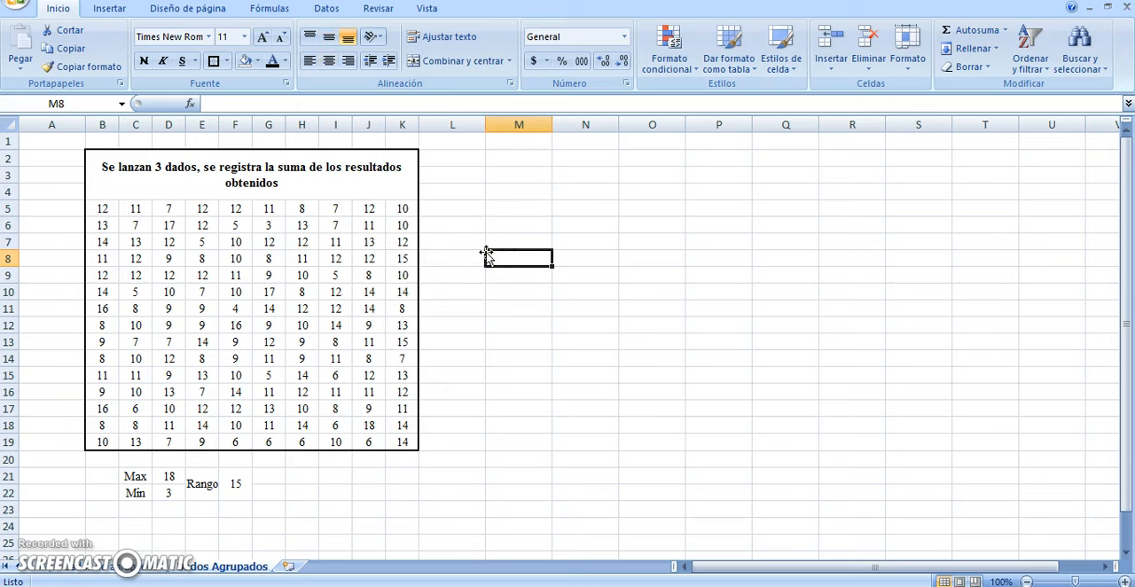
left_click(168, 493)
left_click(177, 476)
left_click(588, 355)
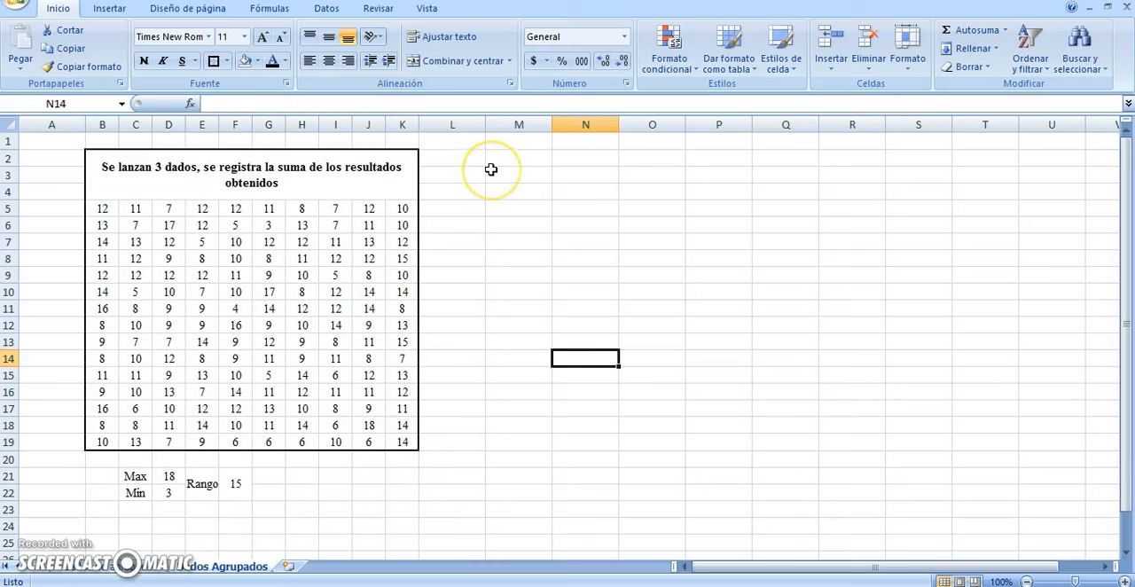
left_click(181, 274)
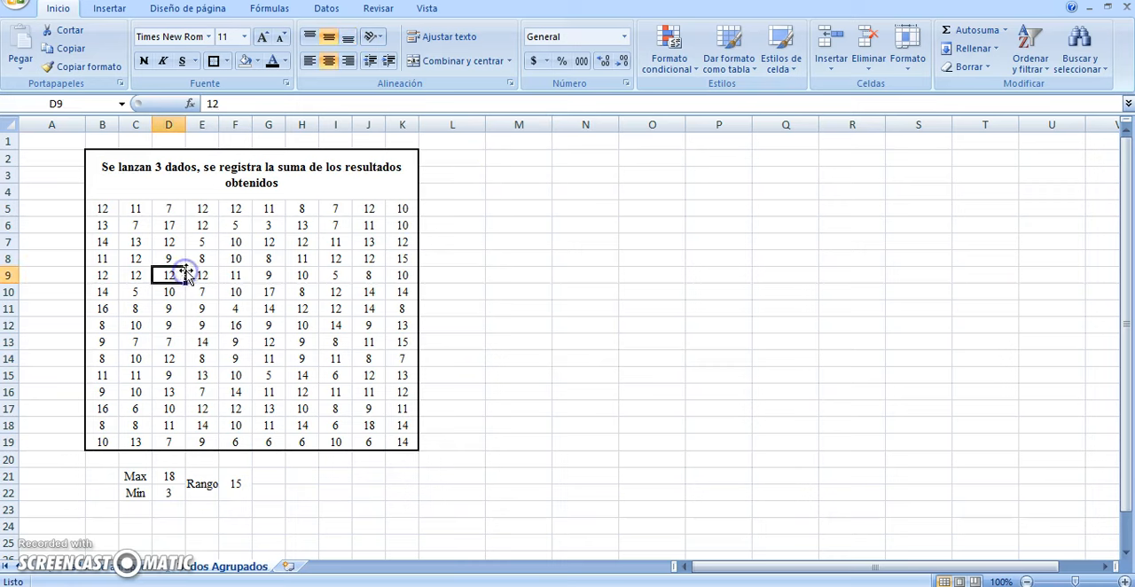
left_click(235, 258)
left_click(337, 241)
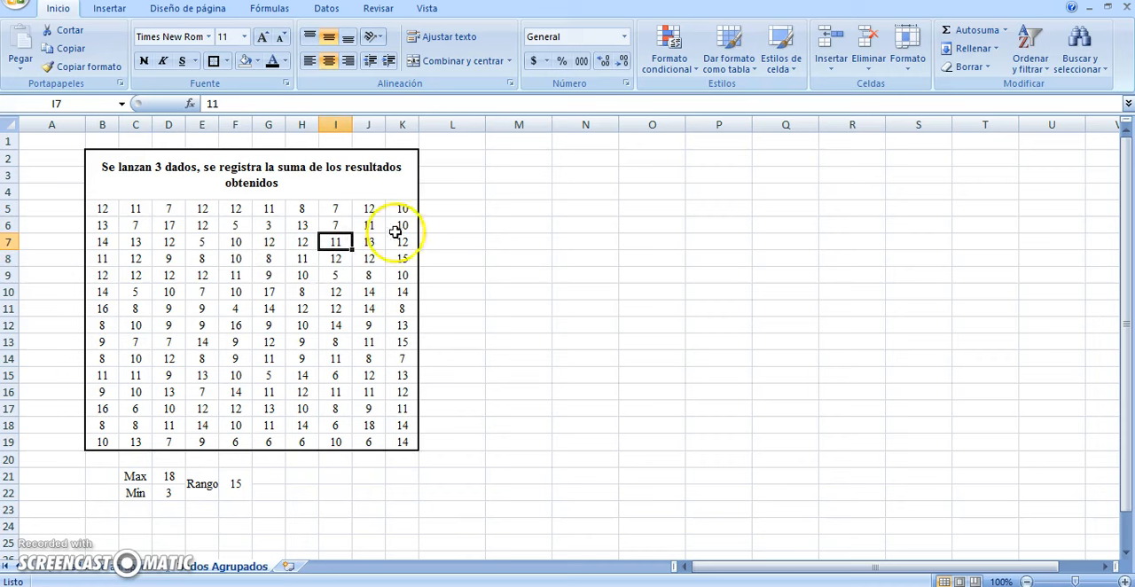
Enter the first two class intervals: 3 and 4 in M3:N3, 5 and 6 in M4:N4
left_click(523, 173)
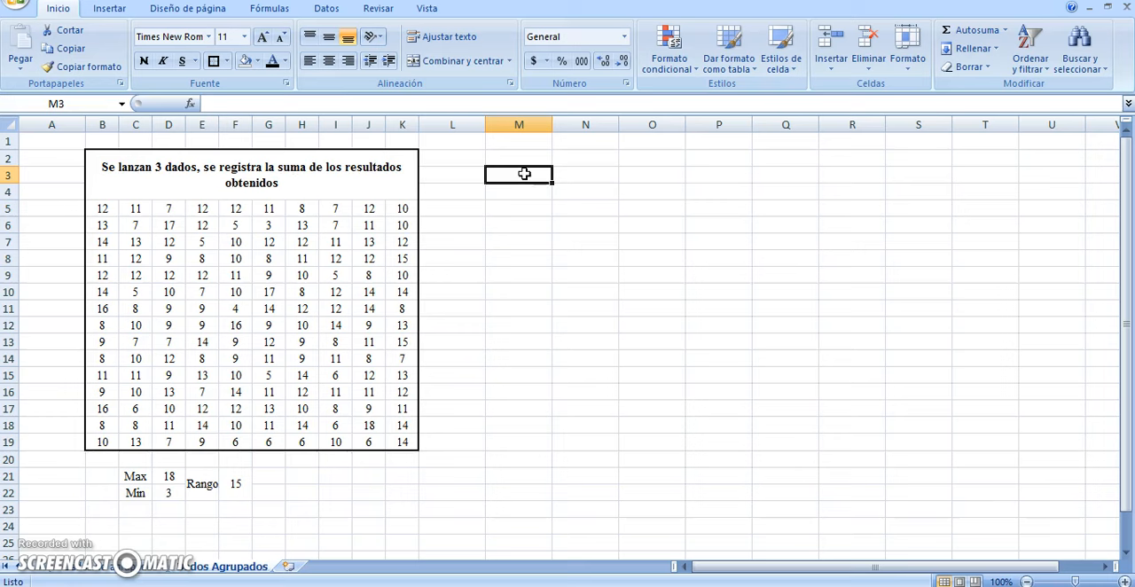
type("3")
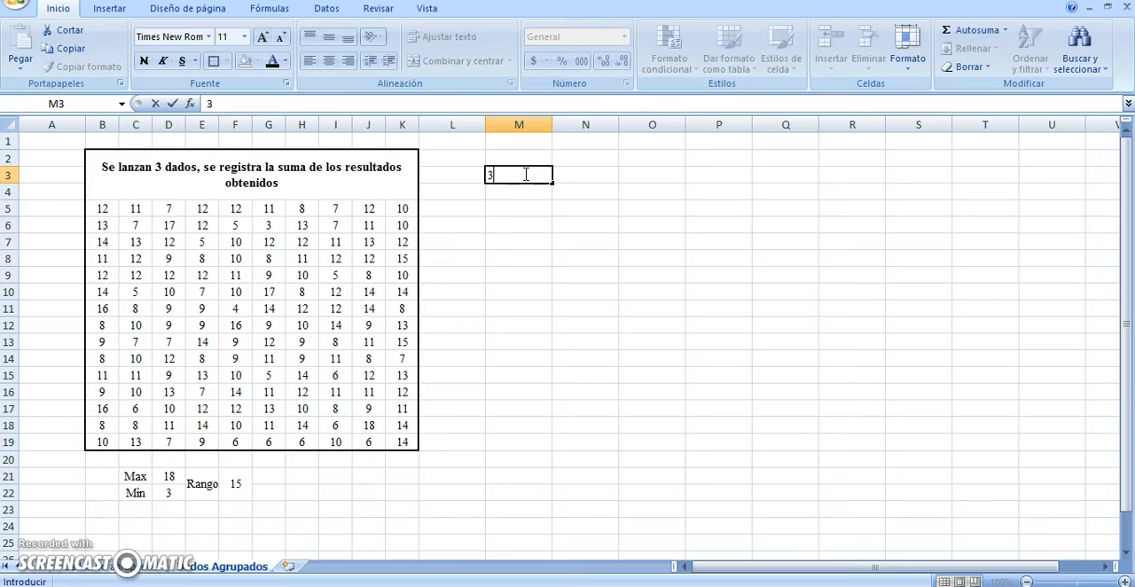
key("Tab")
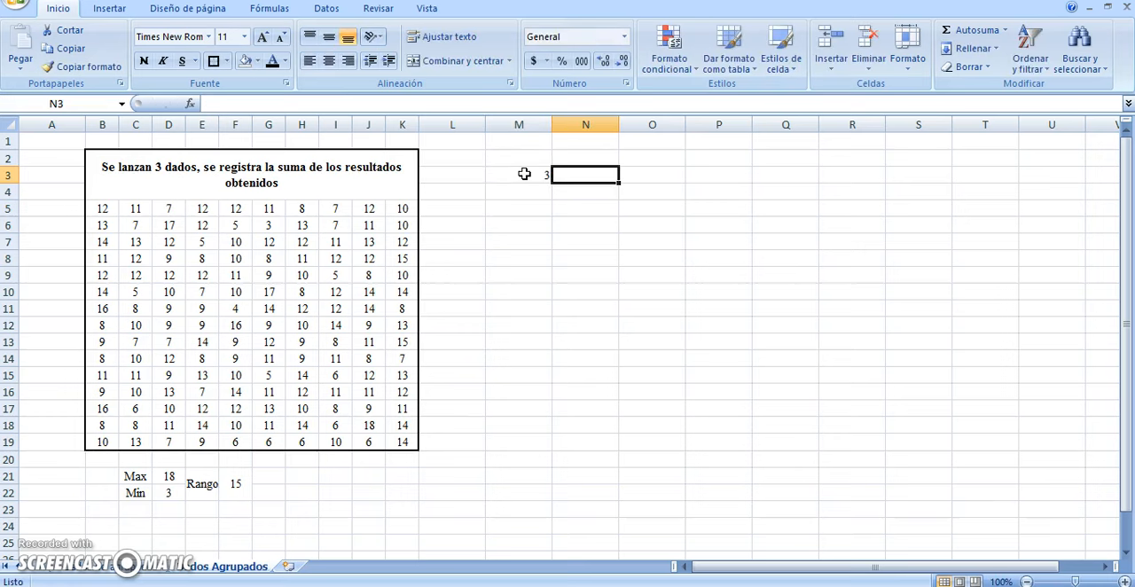
type("4")
key("Return")
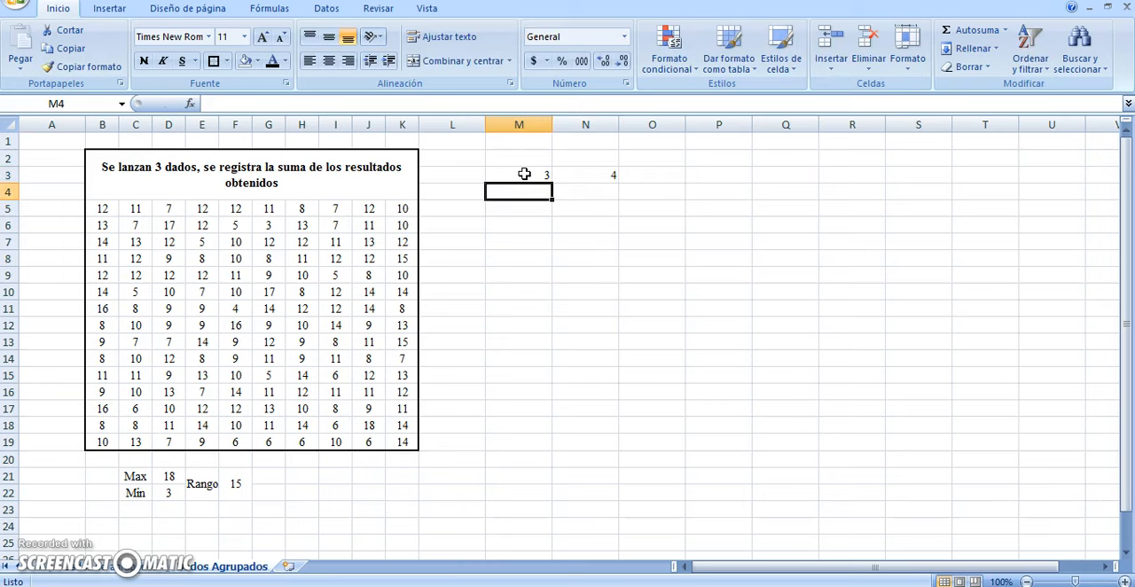
type("5")
key("Tab")
type("6")
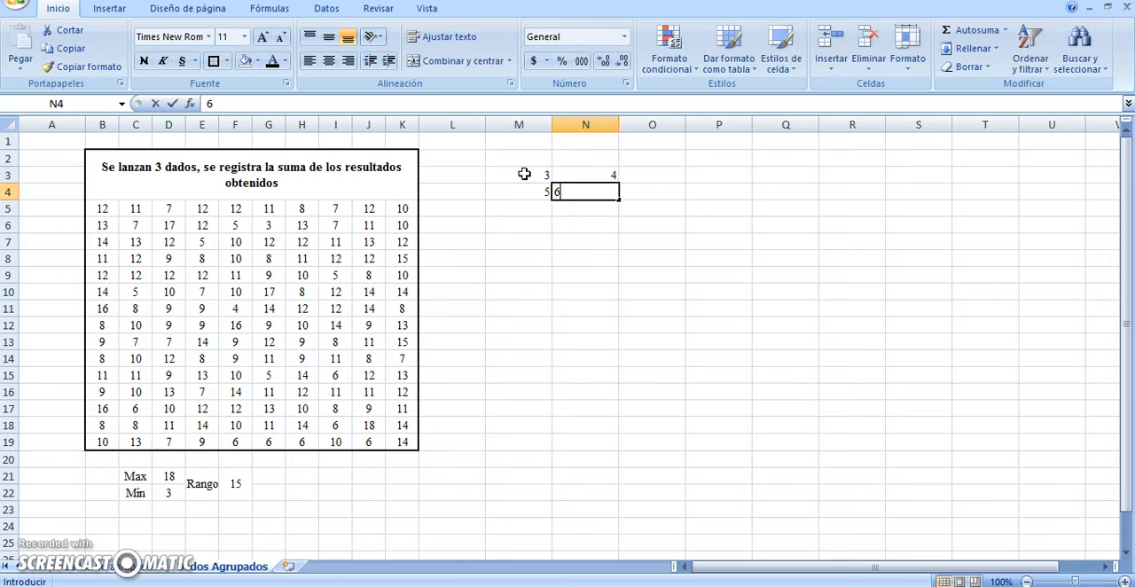
left_click(506, 257)
Extend the class limit series in columns M and N down to row 10, ending at 17 and 18
left_click_drag(539, 177, 548, 298)
left_click(614, 176)
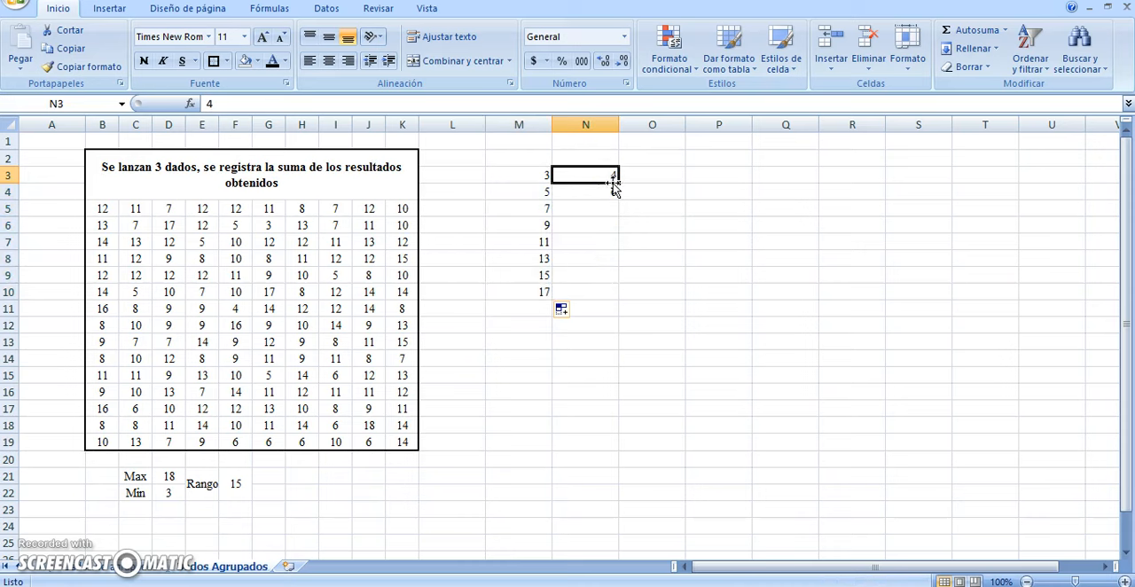
left_click_drag(608, 176, 616, 300)
left_click(669, 241)
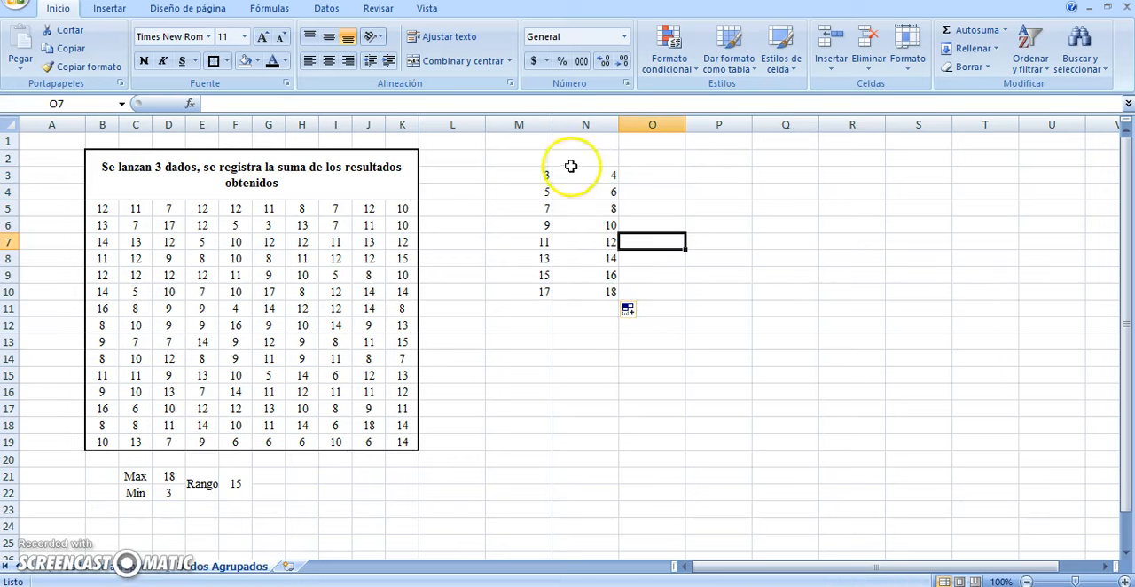
Enter the headers "Límite Inferior", "Límite Superior" and "Marca de Clase" in M2, N2 and O2
left_click(523, 152)
type("Límite Inferior")
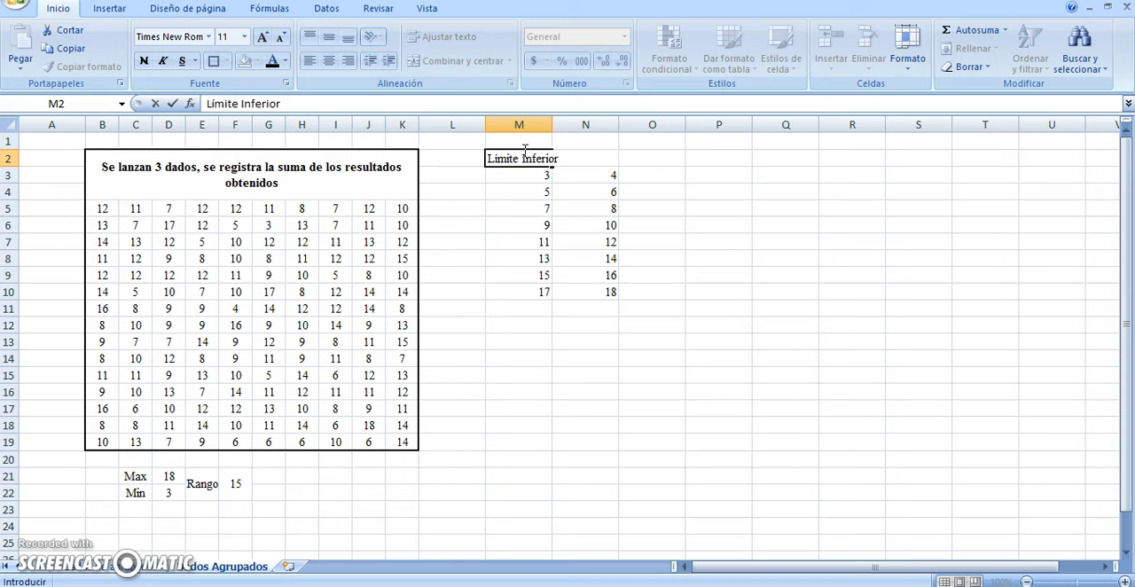
key("Return")
key("Right")
key("Up")
type("Limi")
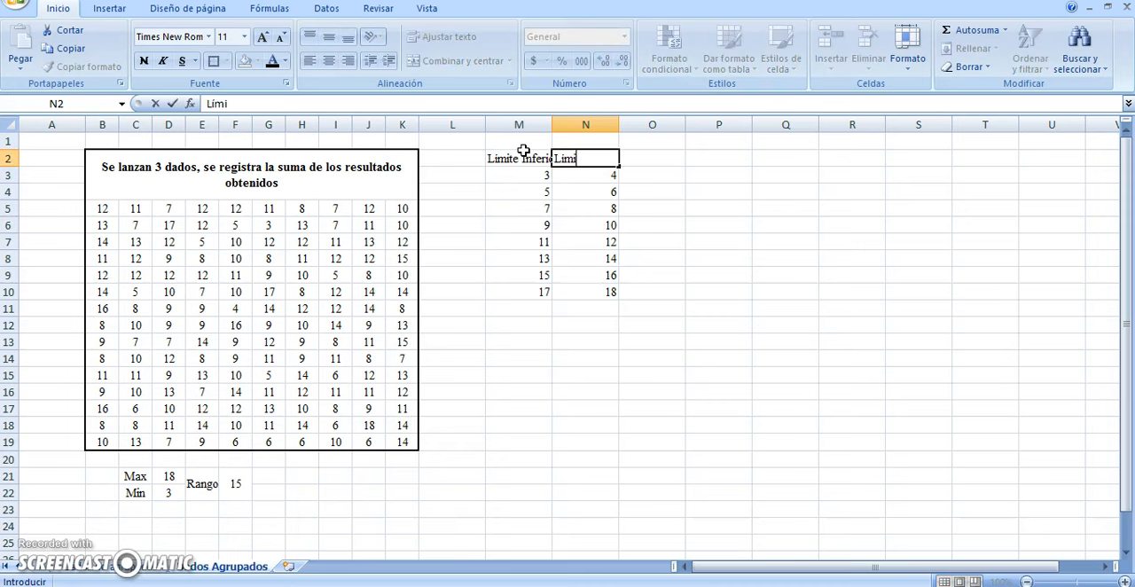
type("te Superior")
key("Tab")
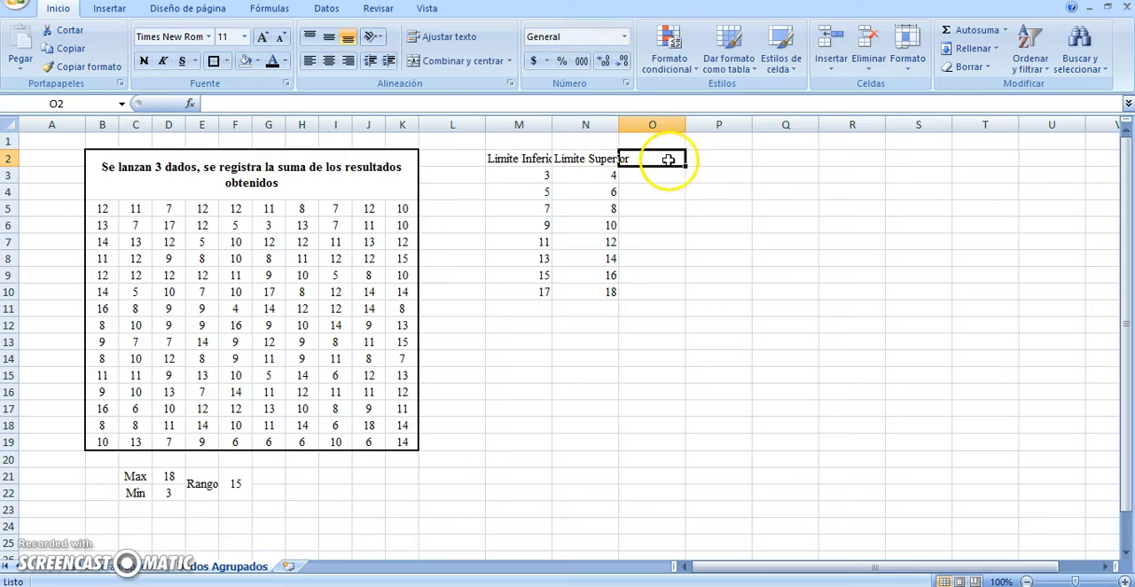
type("Marca de Clase")
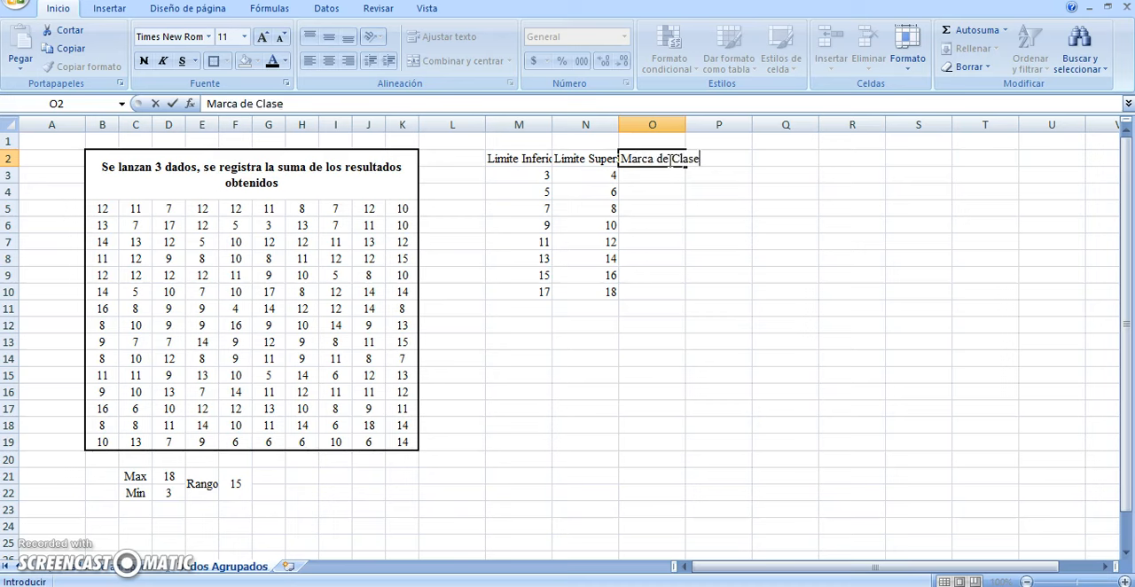
key("Return")
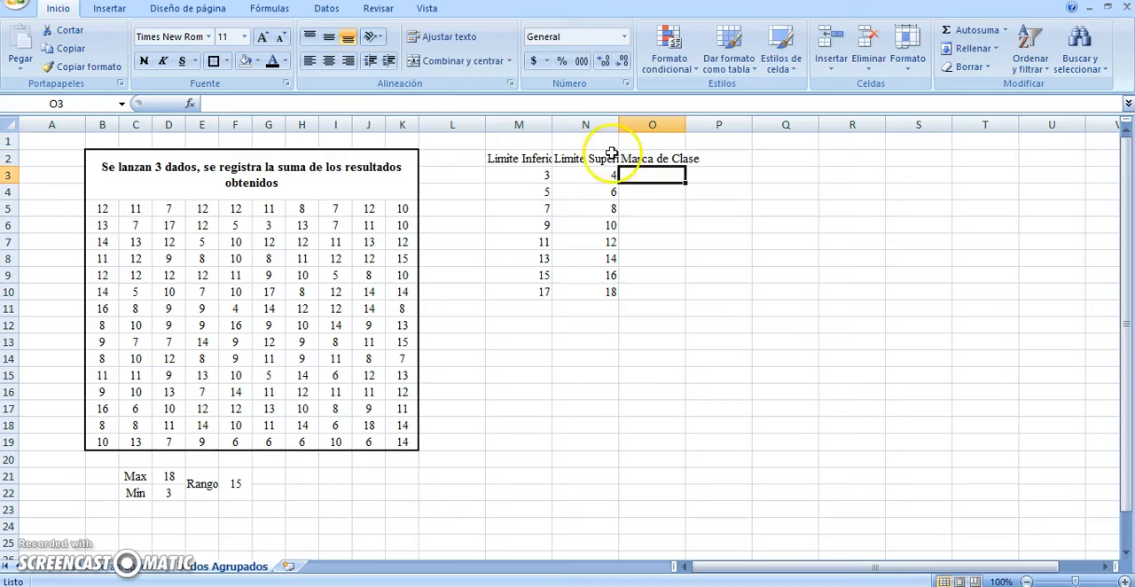
Calculate the first class mark in O3 with the formula =(M3+N3)/2
left_click(530, 176)
left_click(587, 178)
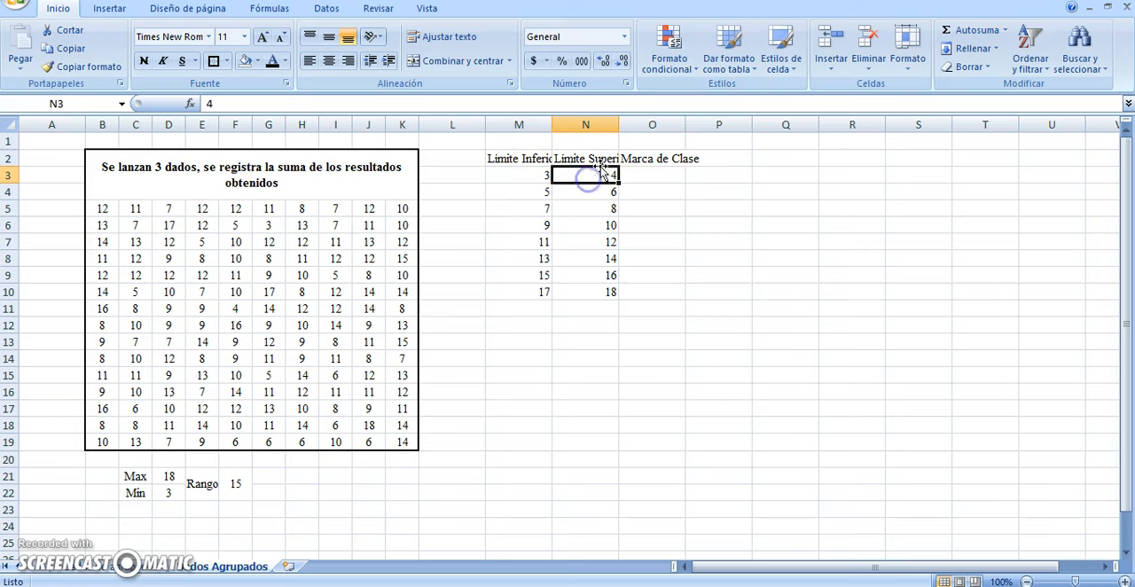
left_click(660, 174)
type("=")
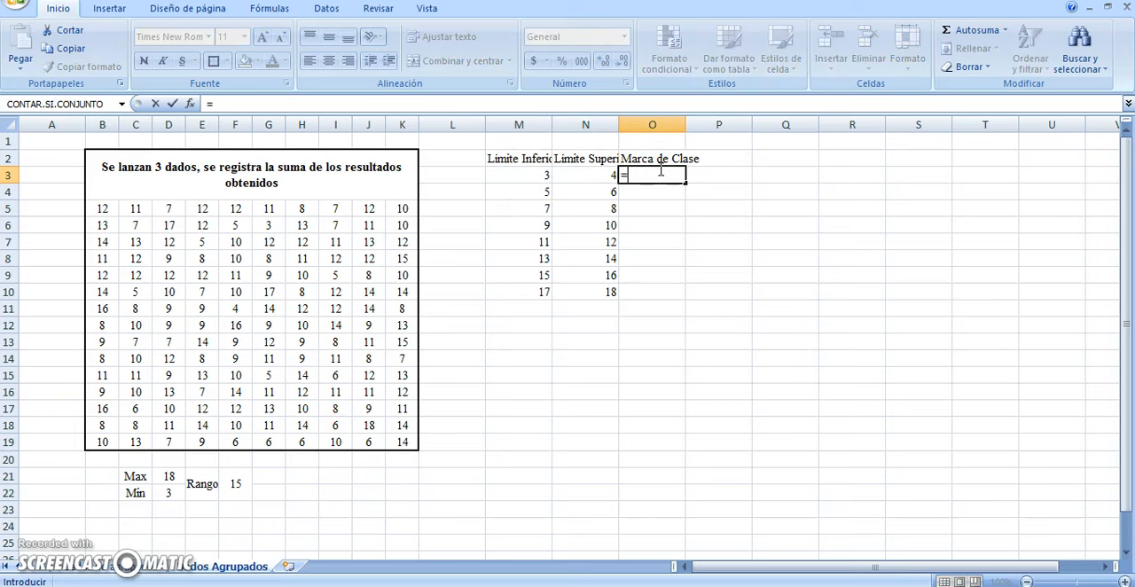
type("(")
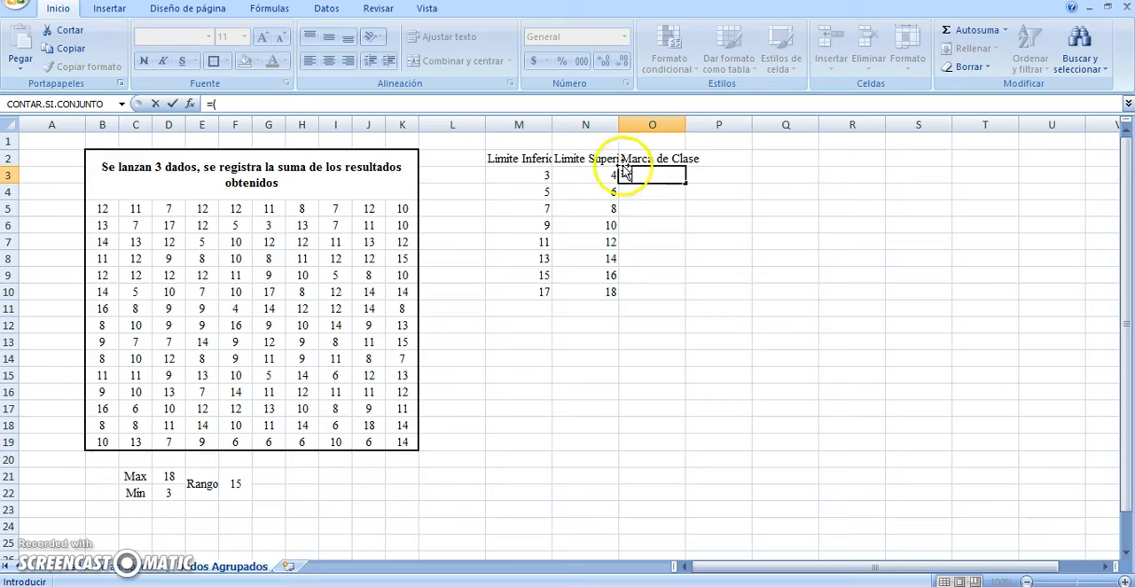
left_click(538, 173)
type("+")
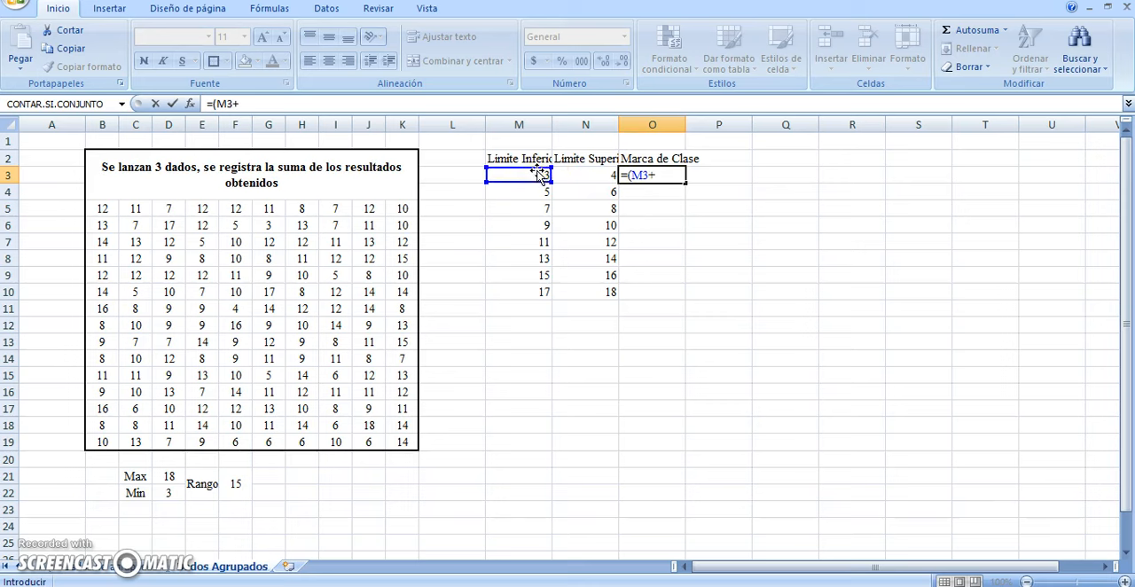
left_click(574, 176)
type(")+")
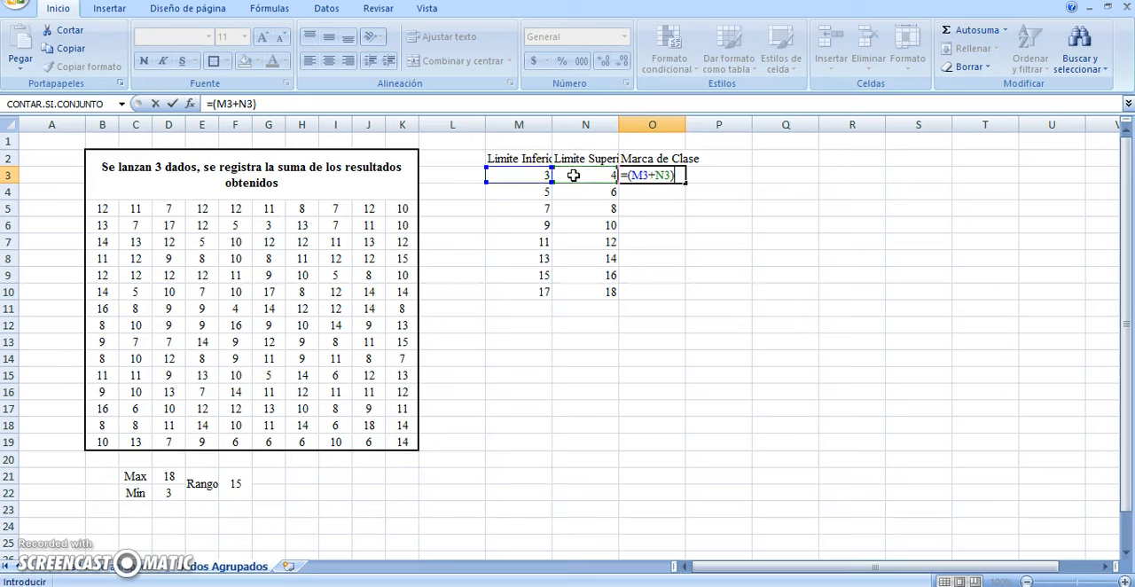
type("2")
key("Return")
Fill the class mark formula from O3 down to O10
left_click(677, 175)
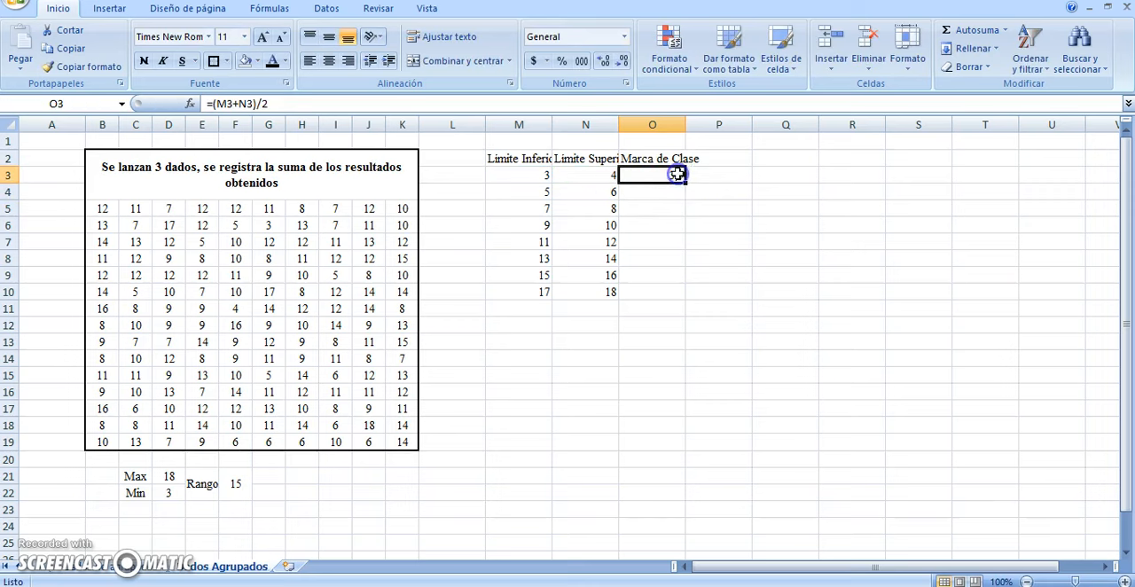
left_click(685, 178)
left_click_drag(685, 178, 675, 298)
left_click(650, 197)
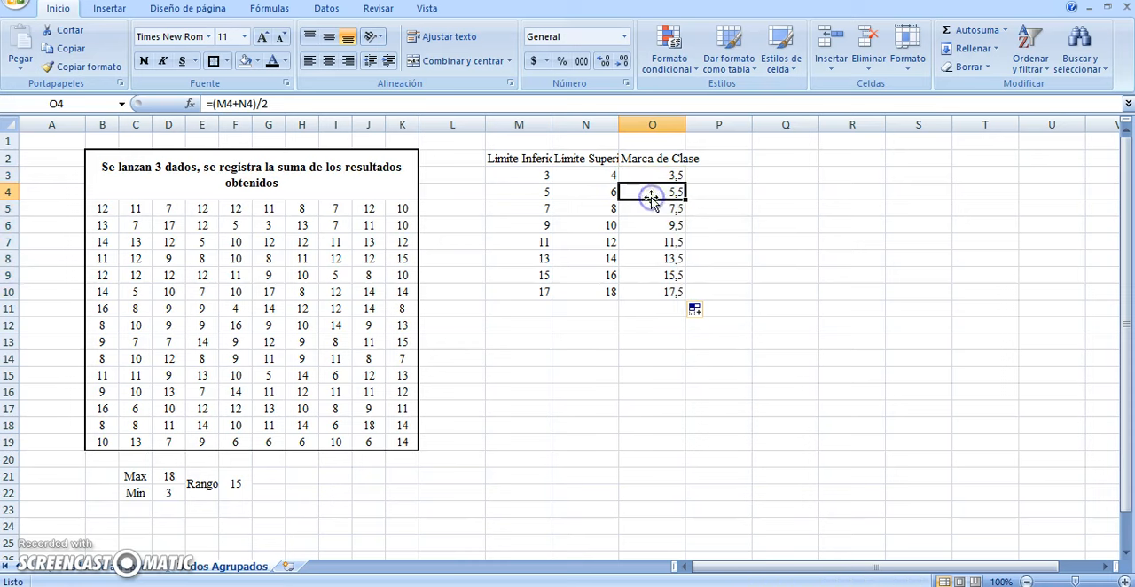
Enter the formula =FRECUENCIA($B$5:$K$19;N3:N10) in P3, with an absolute reference to the dice data
left_click(715, 174)
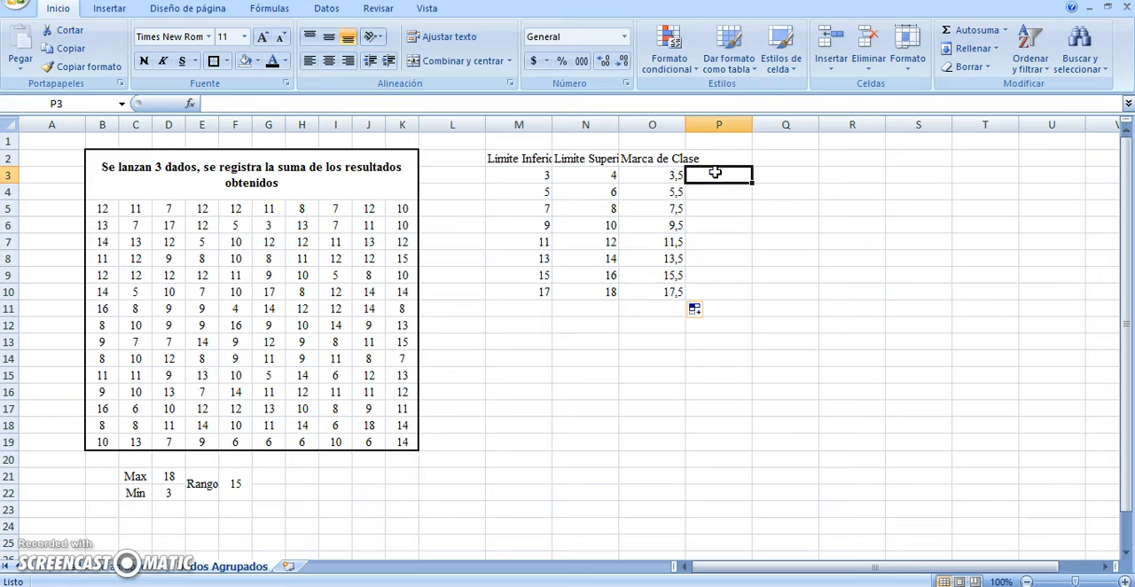
type("=")
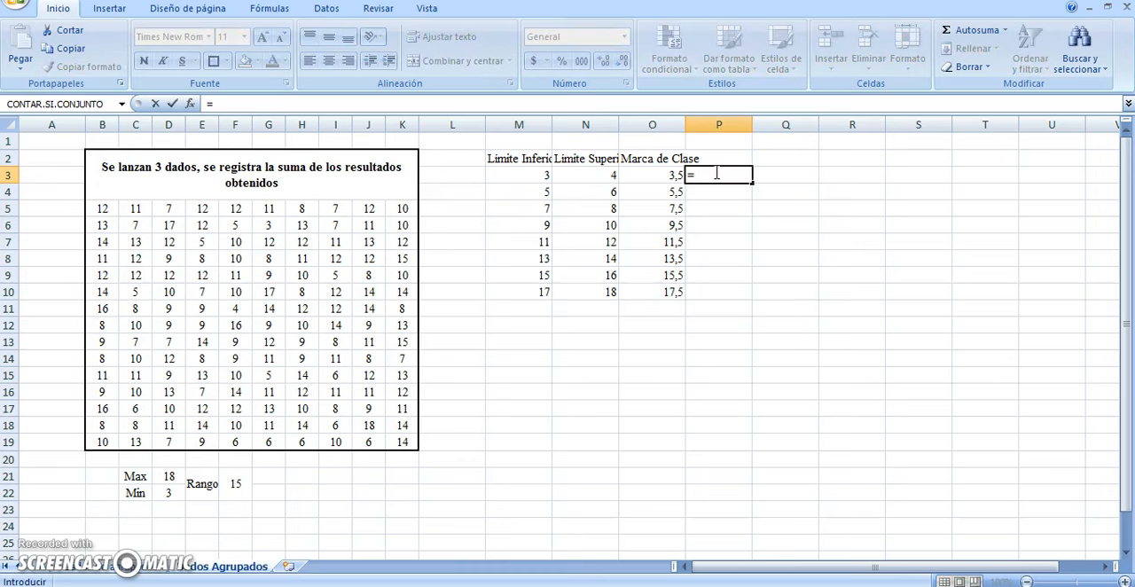
type("frecuencia")
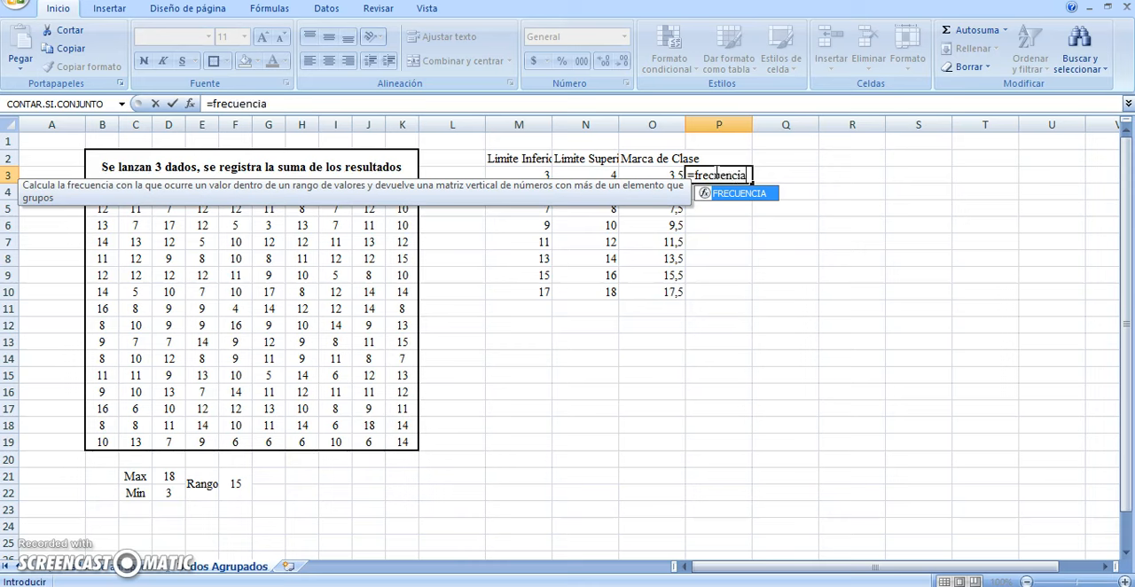
type("(")
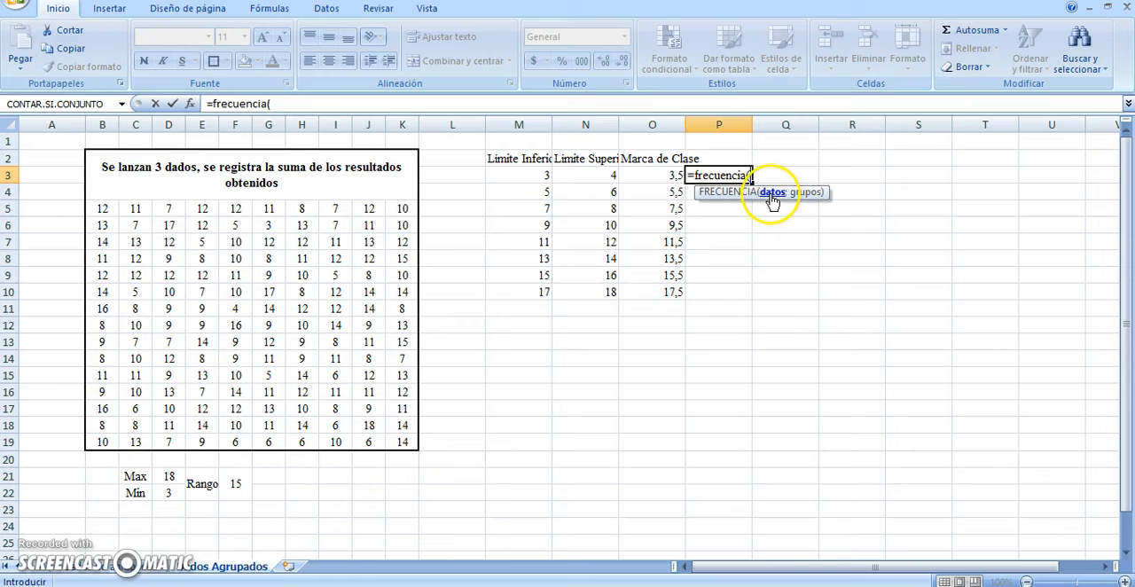
left_click_drag(100, 208, 399, 435)
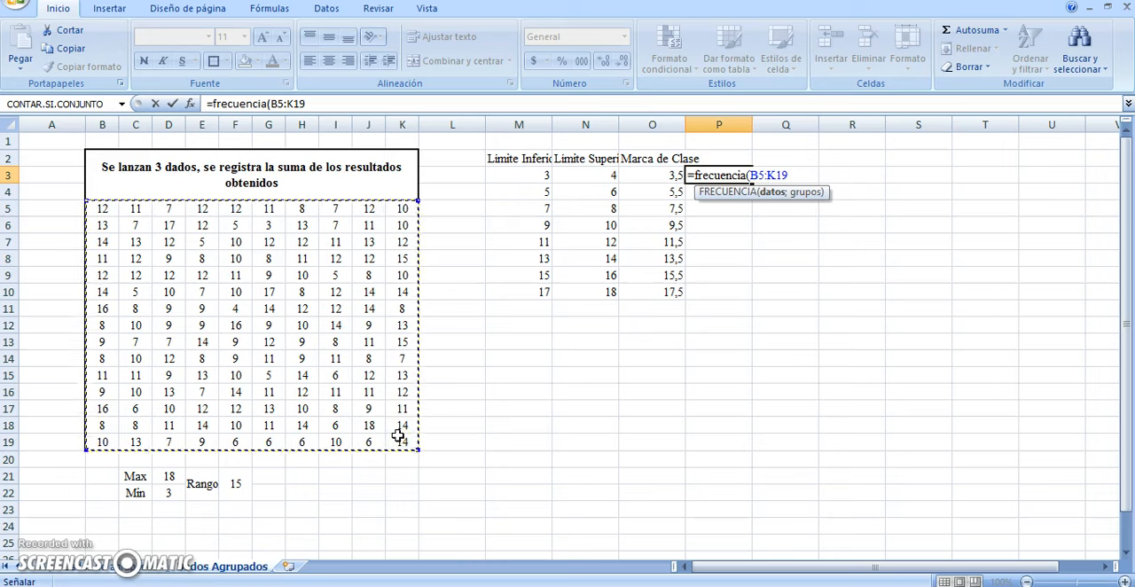
key("F4")
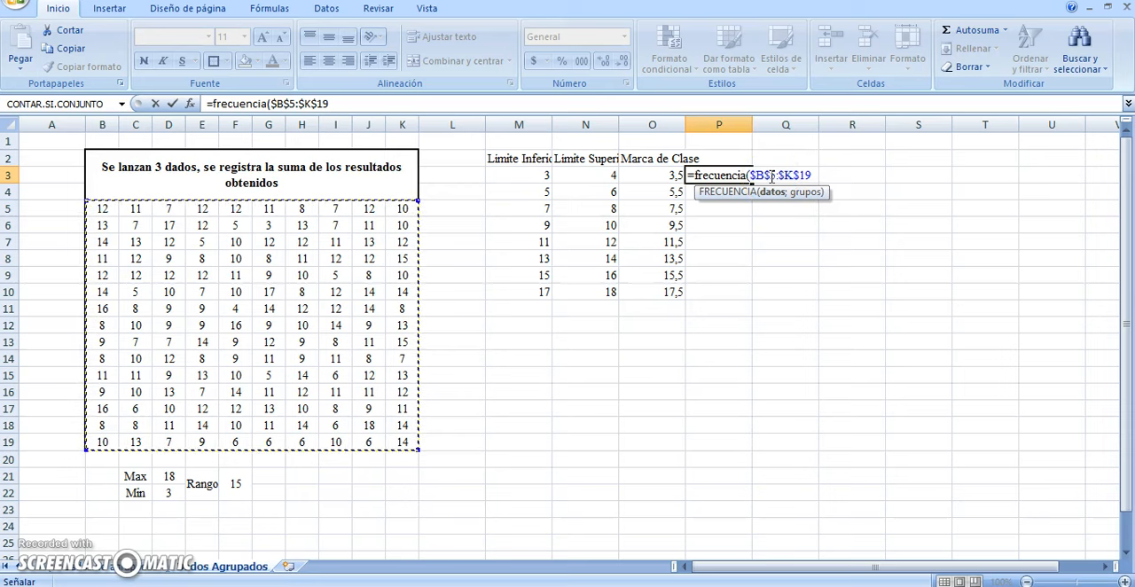
key("BackSpace")
key("BackSpace")
key("BackSpace")
key("BackSpace")
key("BackSpace")
key("BackSpace")
key("BackSpace")
key("BackSpace")
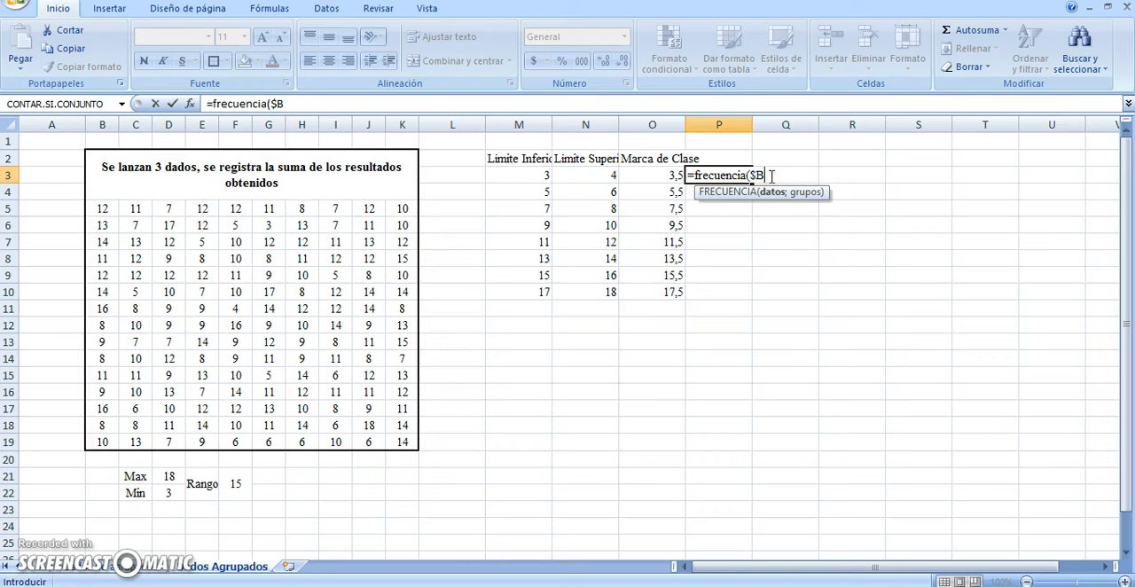
left_click_drag(102, 208, 409, 443)
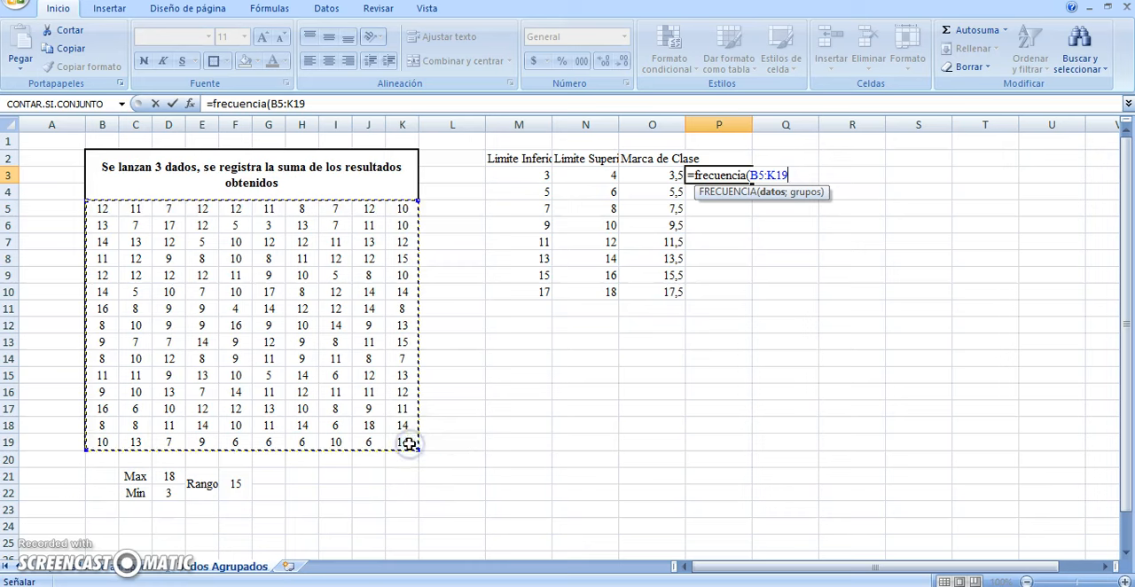
key("F4")
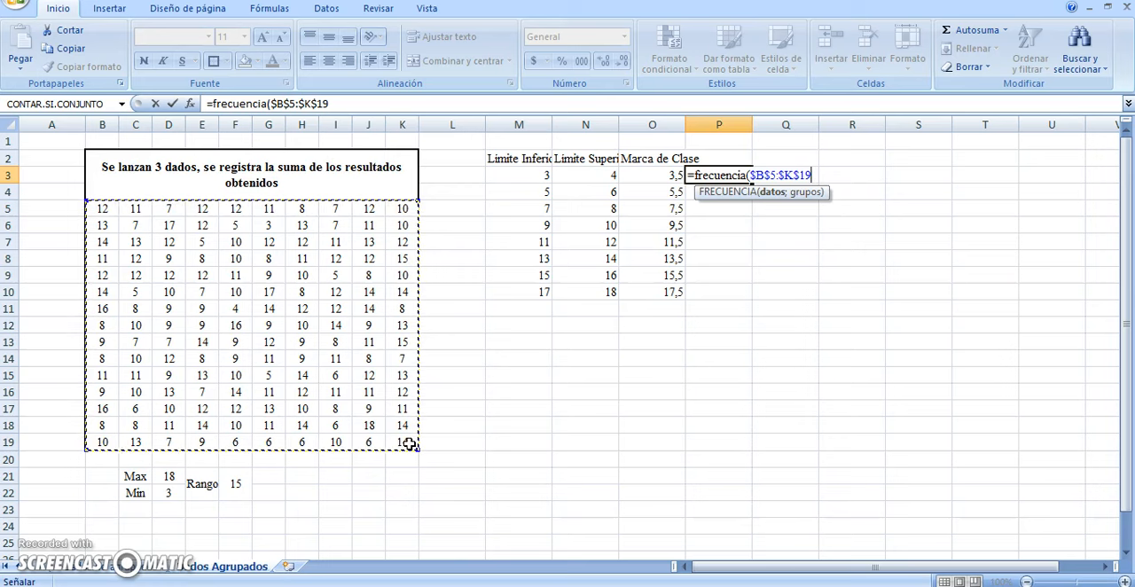
type(";")
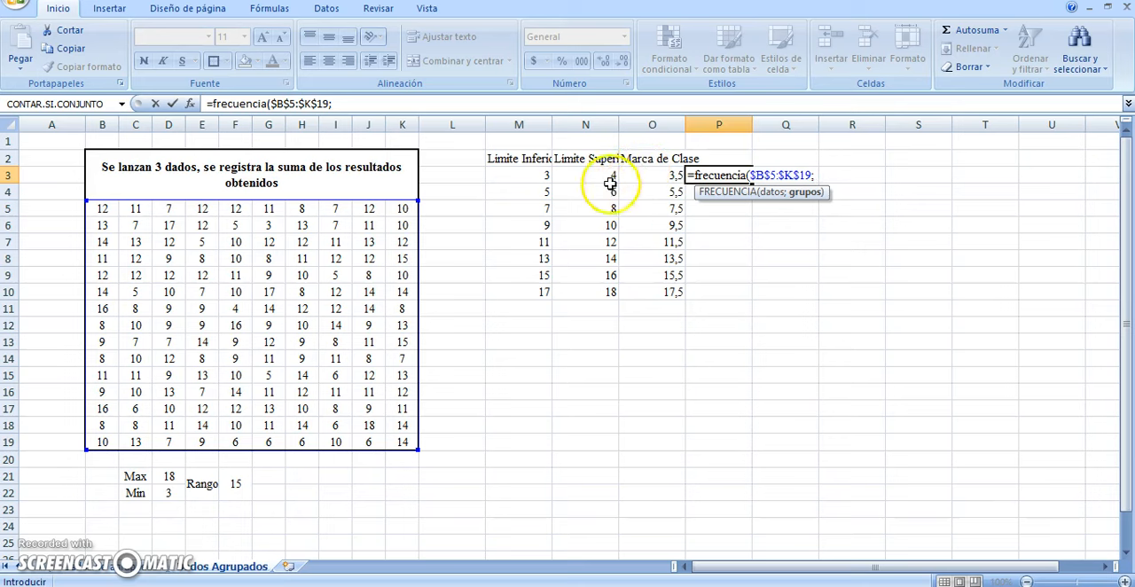
left_click_drag(600, 175, 582, 295)
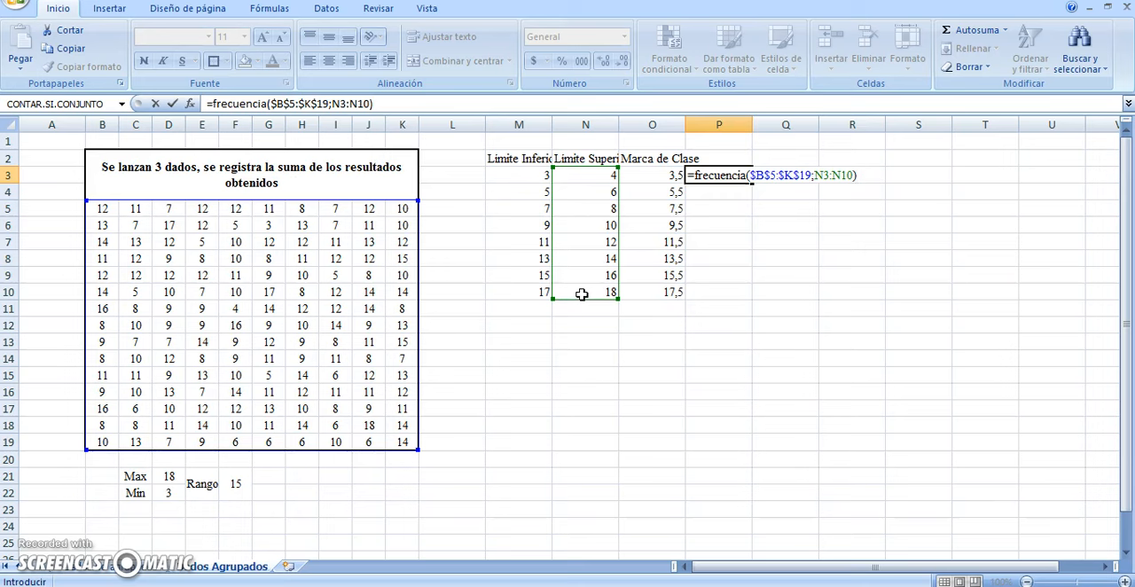
key("Return")
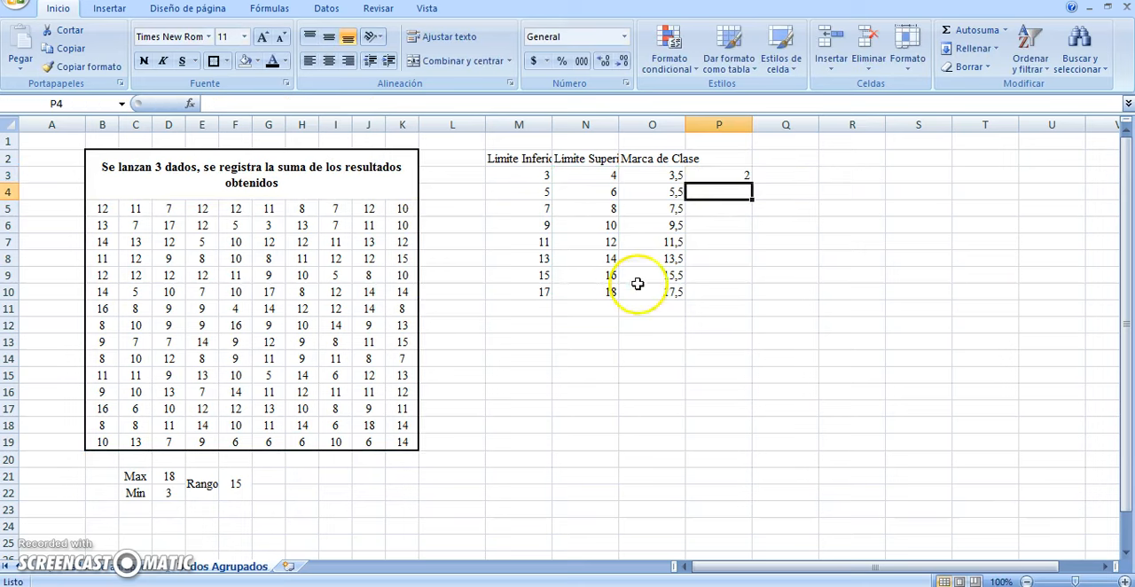
Compare the first class's frequency in P3 with the fi values of 3 and 4 on the ungrouped data sheet
left_click(712, 186)
left_click(720, 174)
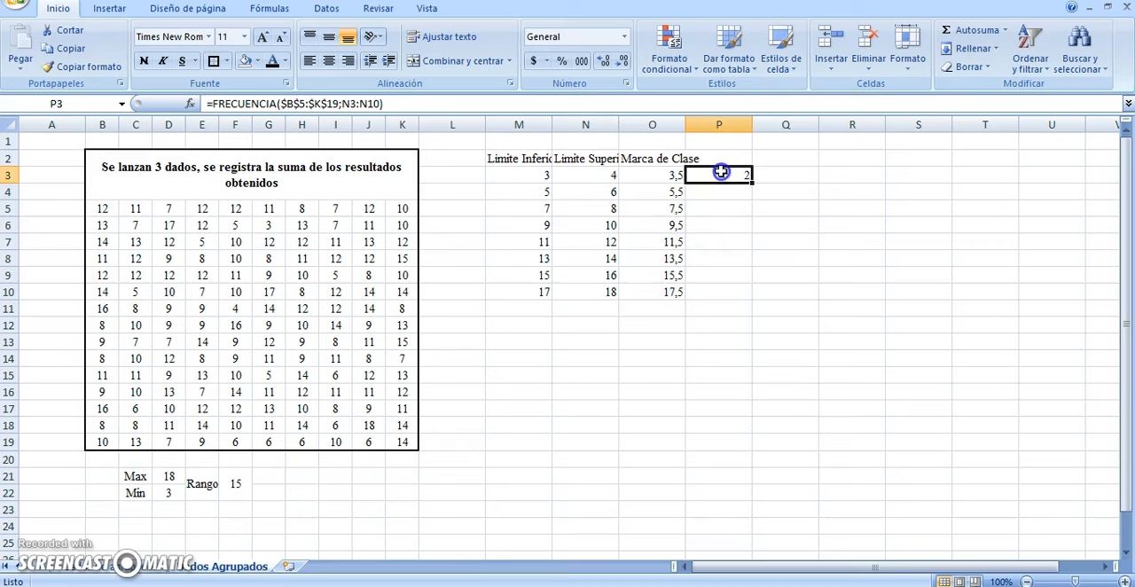
left_click_drag(99, 210, 402, 425)
left_click(585, 407)
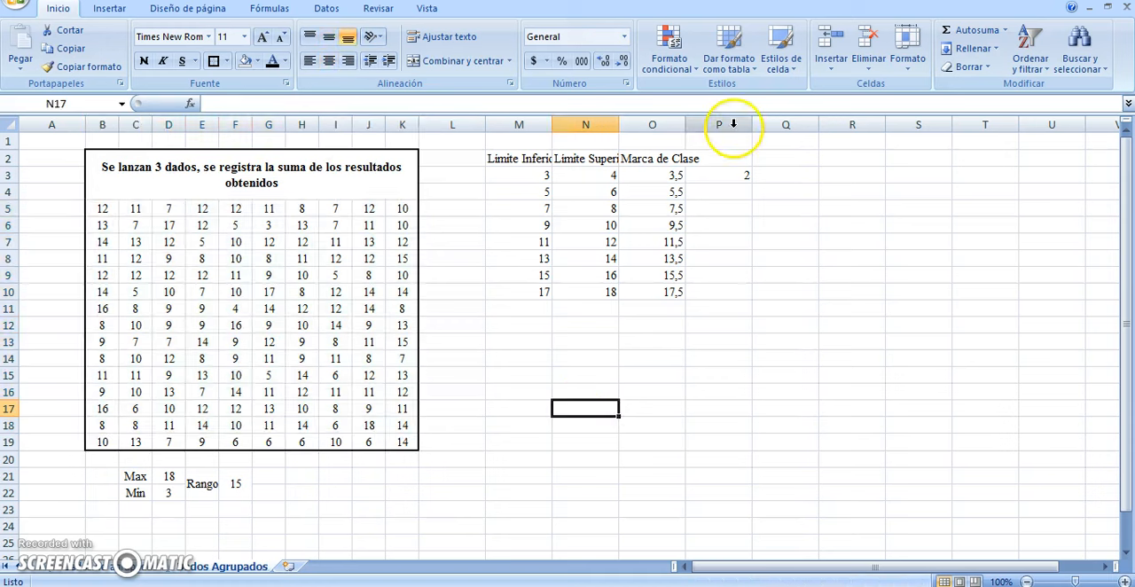
left_click(707, 170)
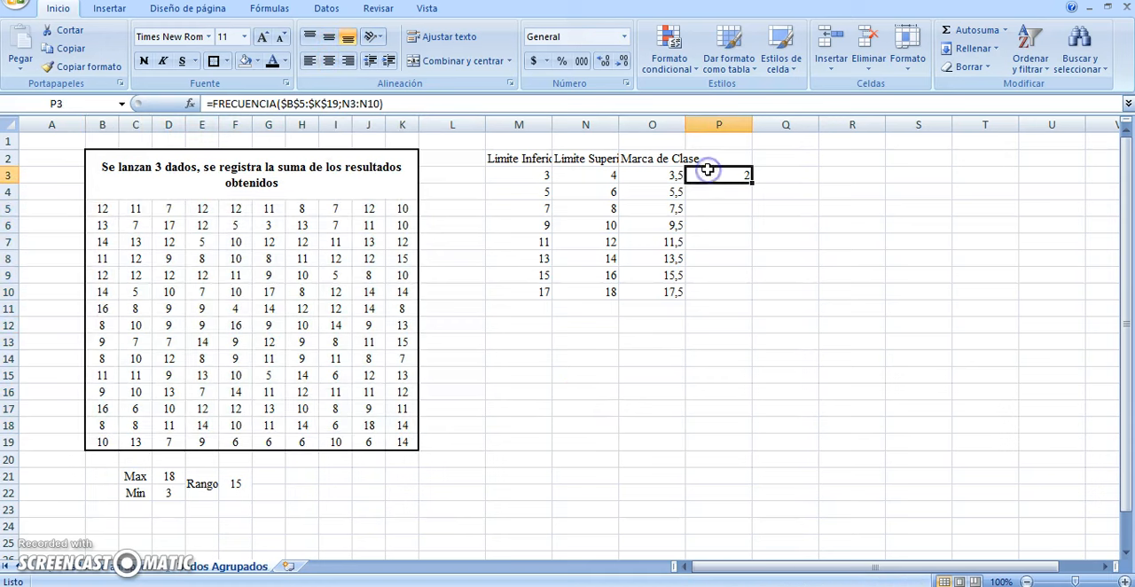
left_click(524, 175)
left_click(584, 173)
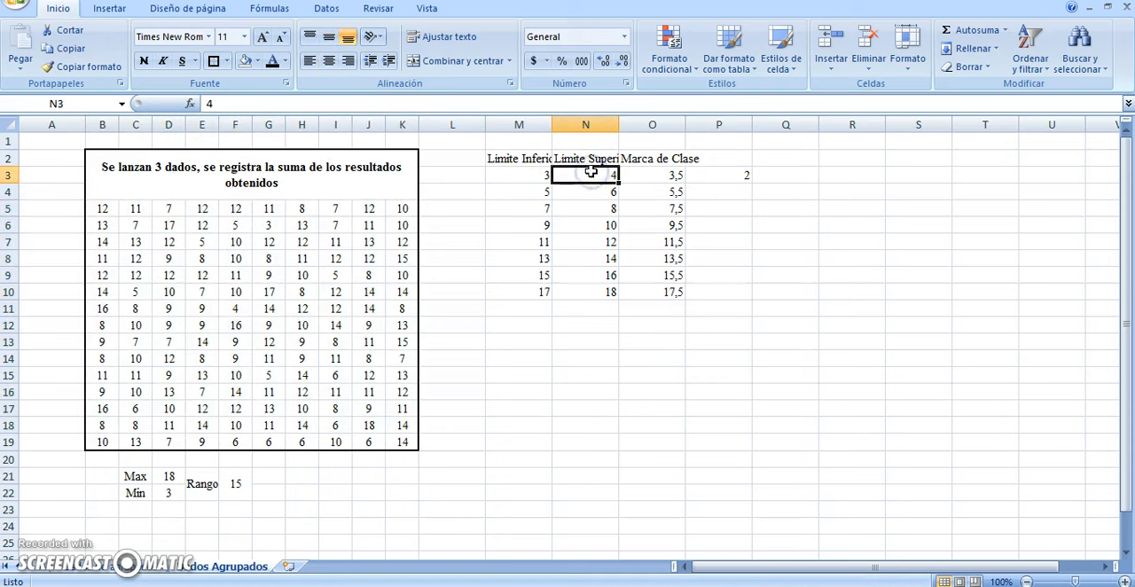
left_click(128, 567)
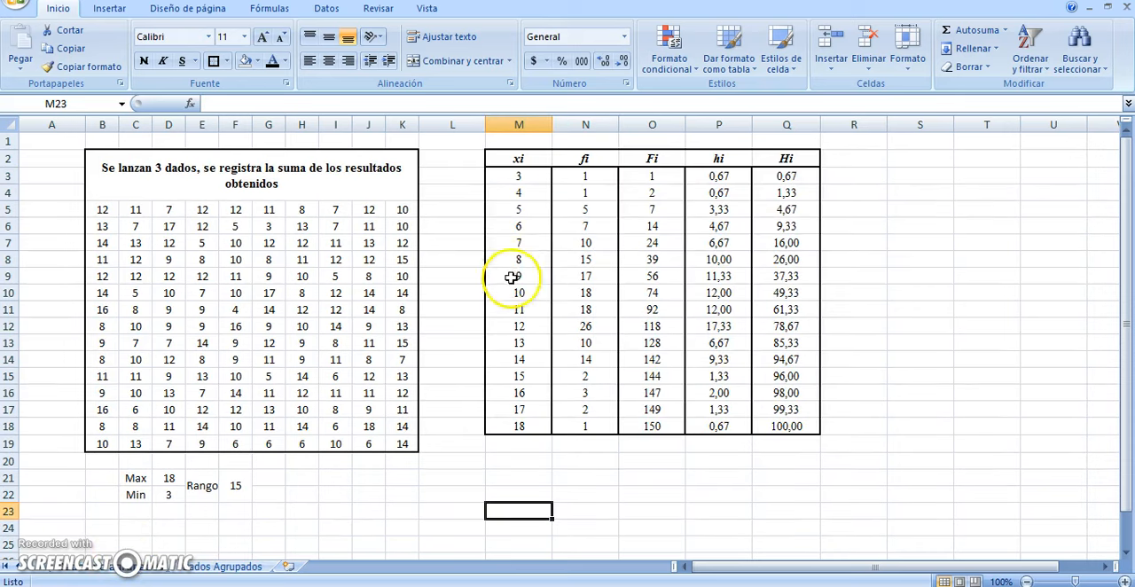
scroll(589, 176, "down", 1)
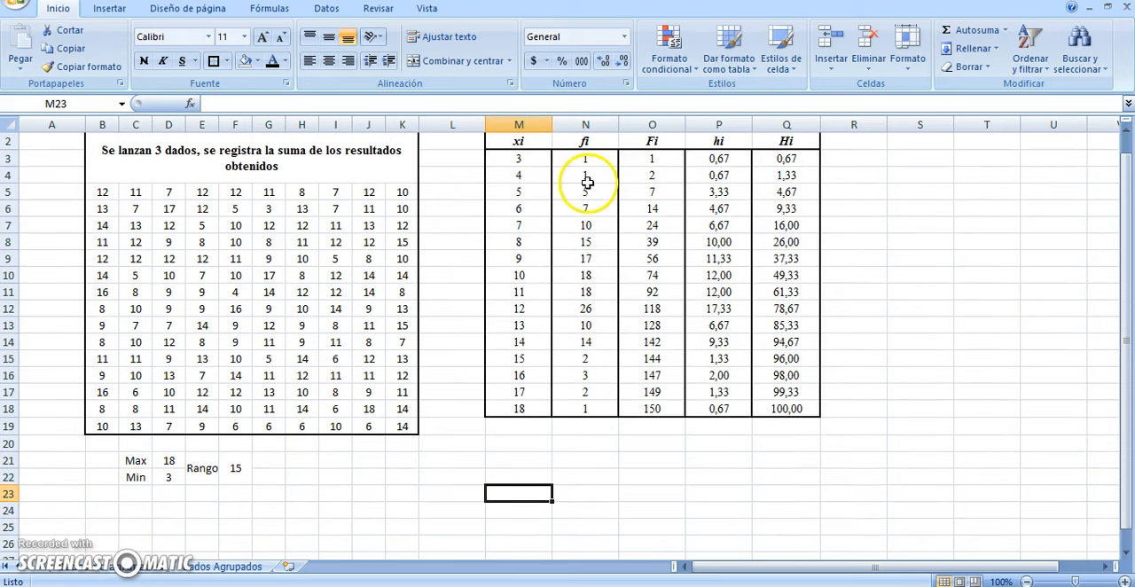
left_click_drag(1124, 264, 1119, 203)
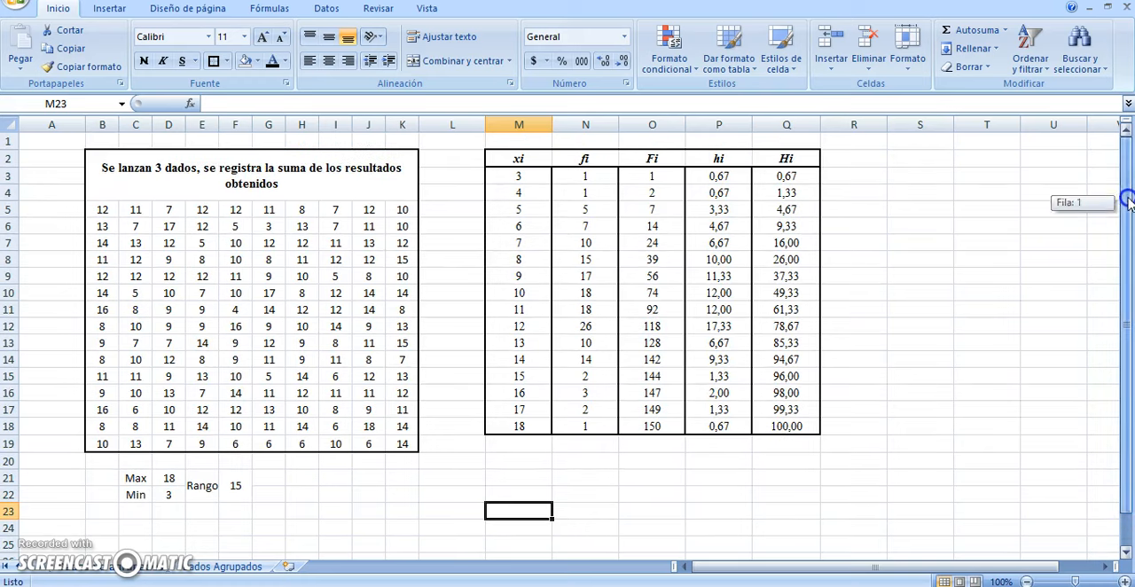
left_click(197, 567)
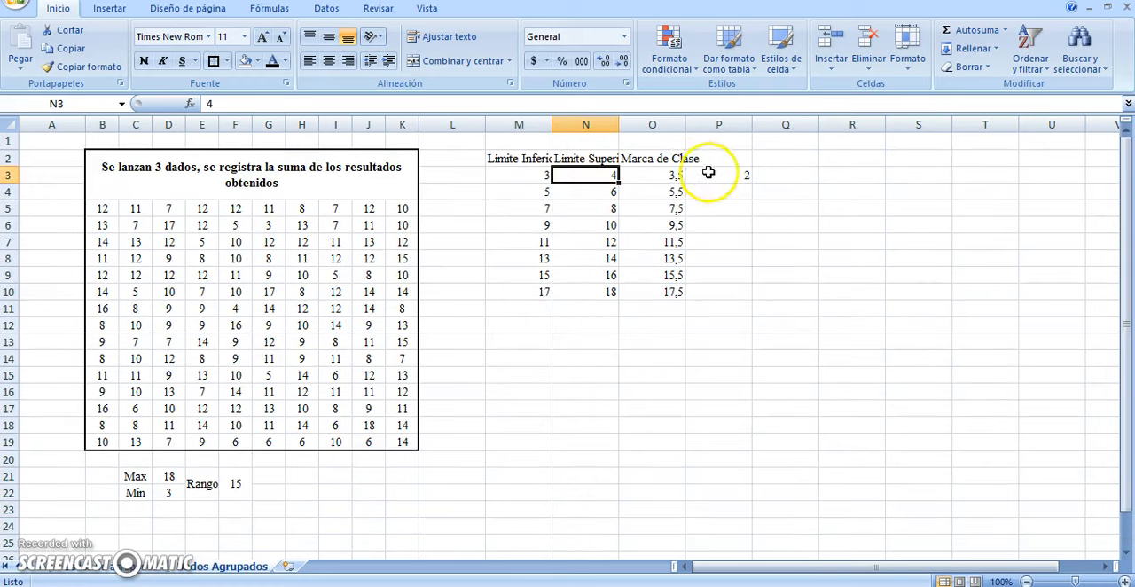
Fill the FRECUENCIA formula from P3 down to P10 and convert the range into a single array formula
left_click(743, 176)
left_click_drag(752, 181, 732, 297)
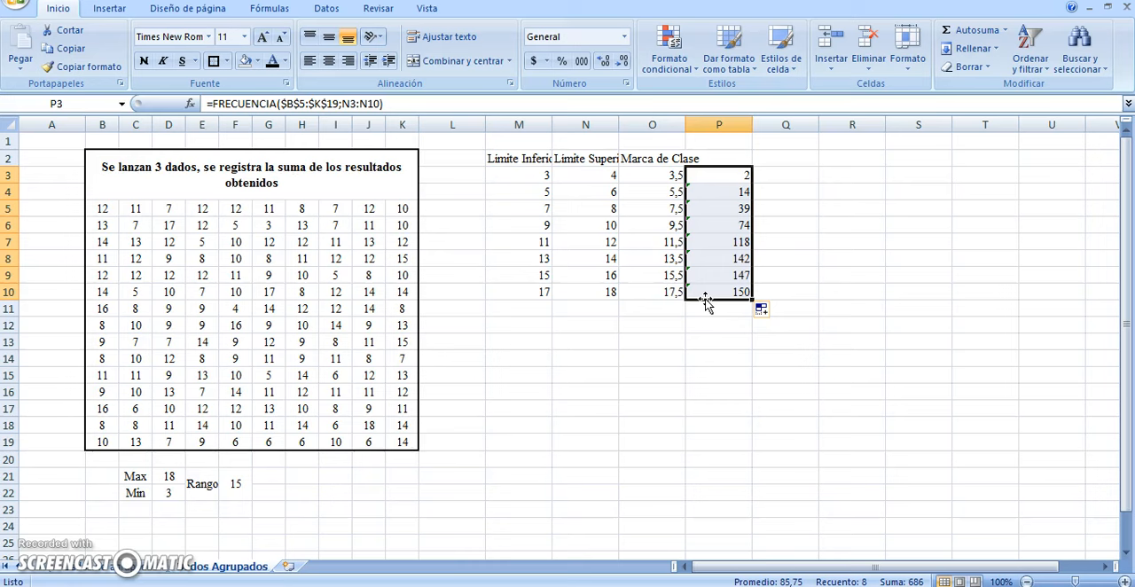
key("F2")
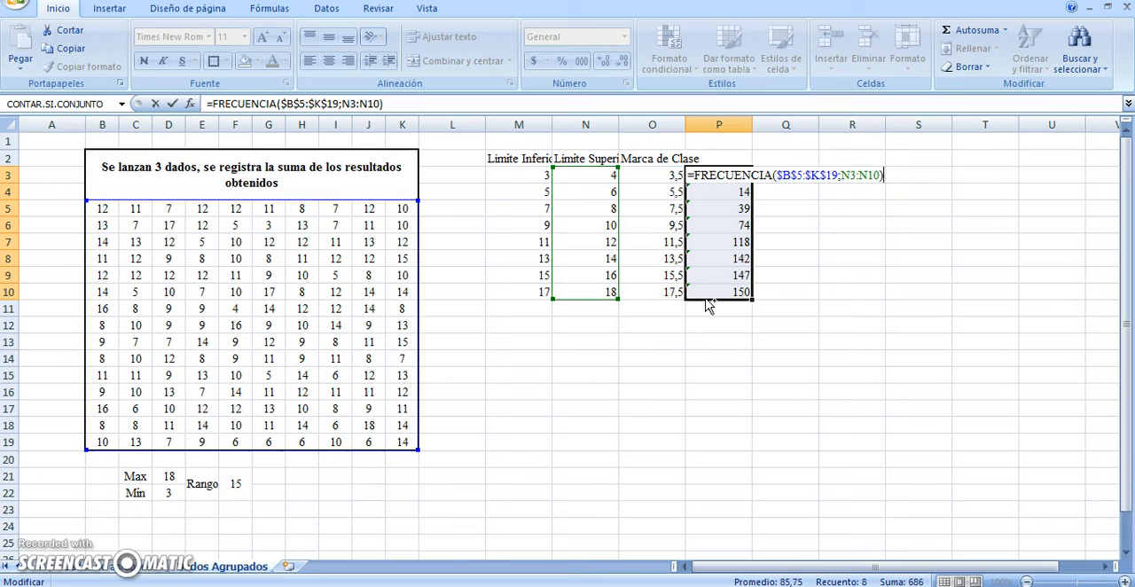
key("ctrl+shift+Return")
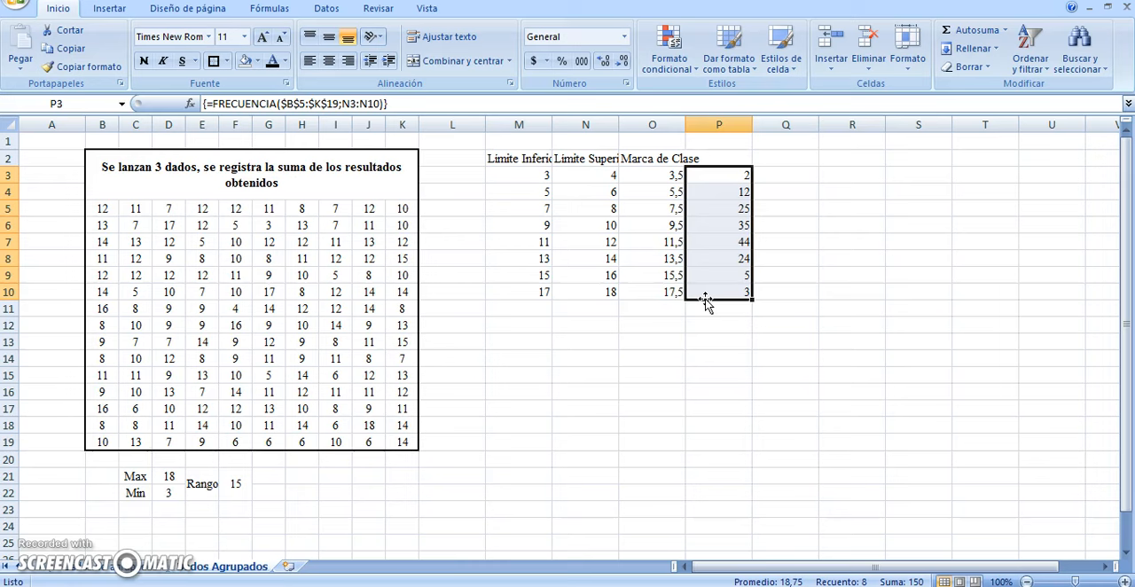
Examine the array formula and the class frequencies cell by cell in P3:P10
left_click(737, 209)
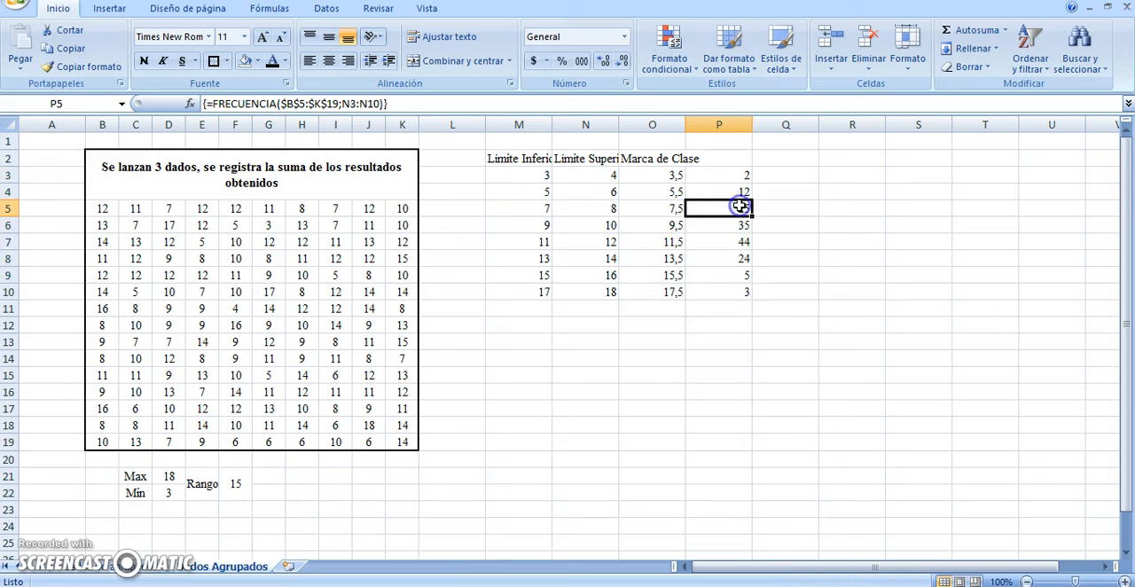
left_click(733, 172)
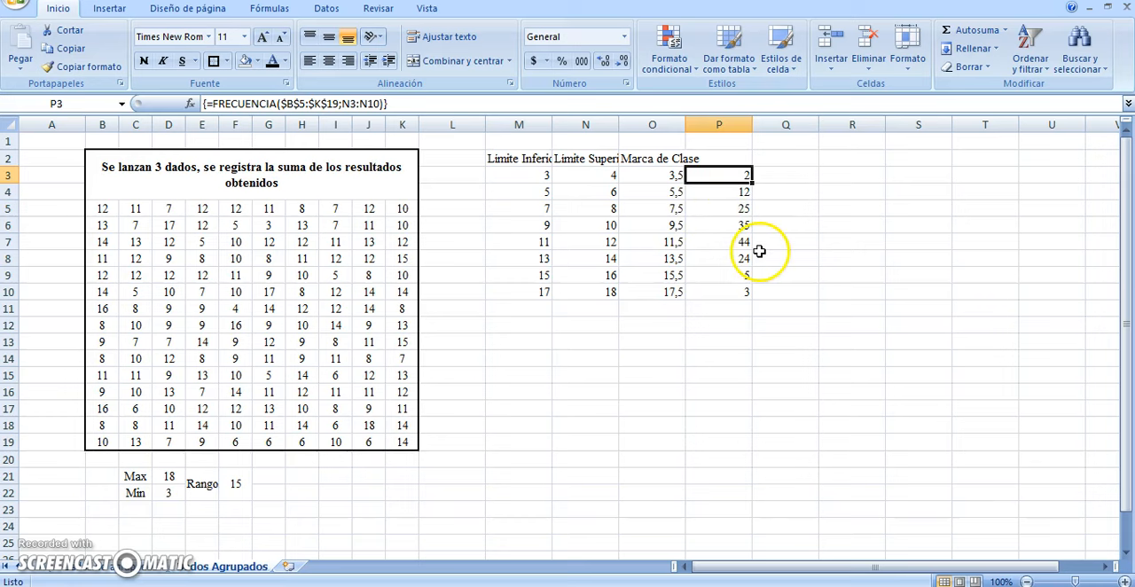
left_click(718, 193)
key("Down")
key("Down")
key("Down")
key("Down")
key("Down")
key("Down")
key("Up")
key("Up")
key("Up")
key("Up")
key("Up")
key("Up")
key("Up")
key("Down")
key("Down")
key("Down")
key("Down")
key("Down")
key("Down")
key("Down")
key("Up")
key("Up")
key("Up")
key("Up")
key("Up")
key("Up")
key("Up")
key("Down")
key("Down")
key("Down")
key("Down")
key("Down")
key("Down")
key("Down")
key("Up")
key("Up")
key("Up")
key("Up")
key("Up")
key("Up")
key("Up")
key("Down")
key("Down")
key("Down")
key("Down")
key("Down")
key("Down")
key("Down")
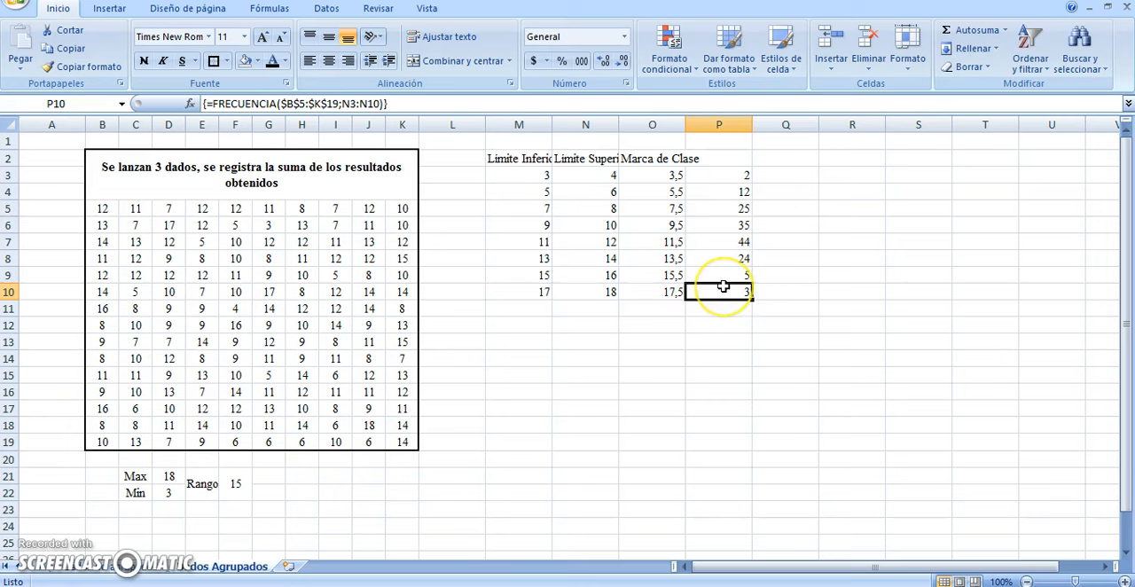
left_click(720, 174)
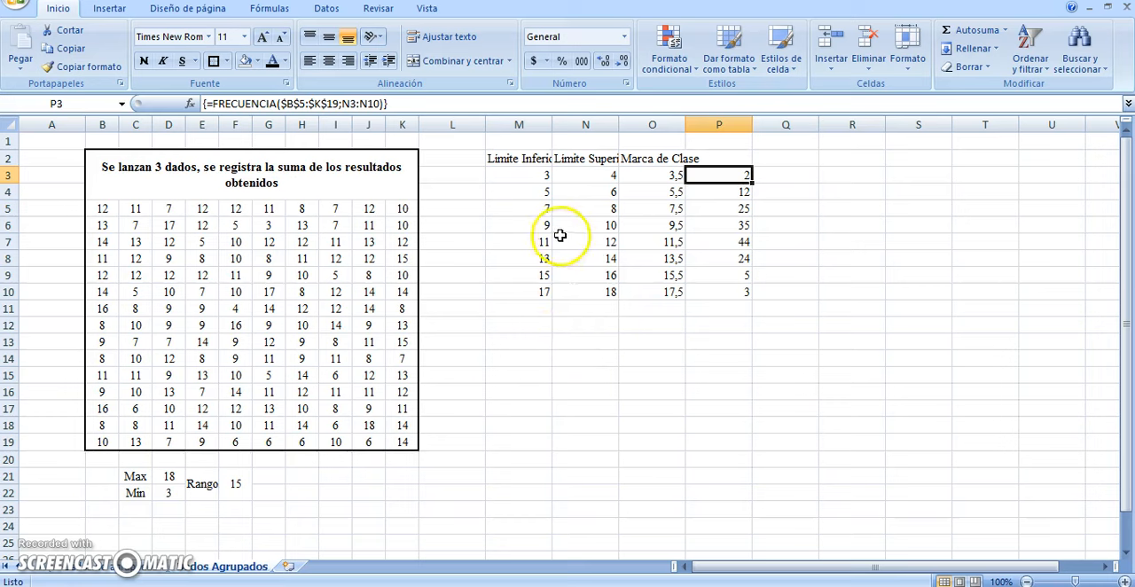
Compare the frequency of the 13–14 class with the fi values of 13 and 14 on the ungrouped data sheet
left_click_drag(537, 257, 608, 264)
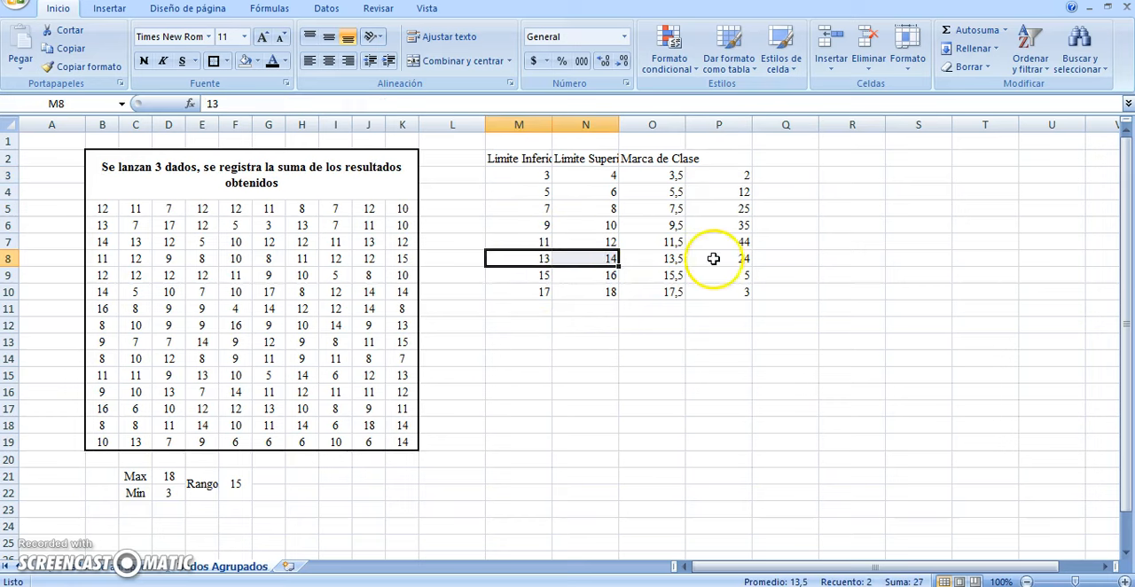
left_click(723, 259)
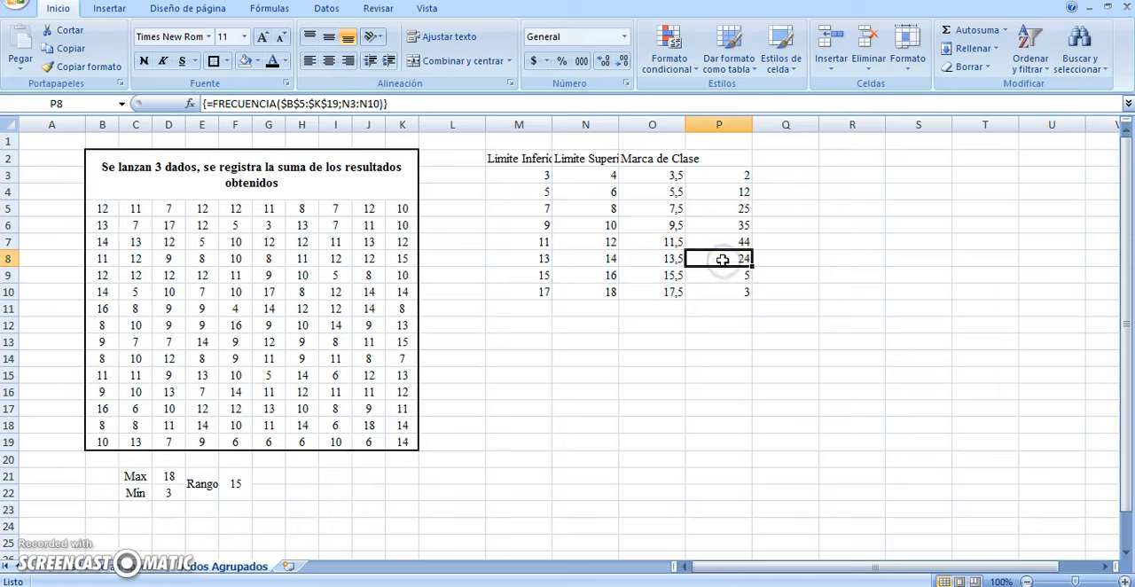
left_click(108, 566)
left_click_drag(521, 344, 571, 353)
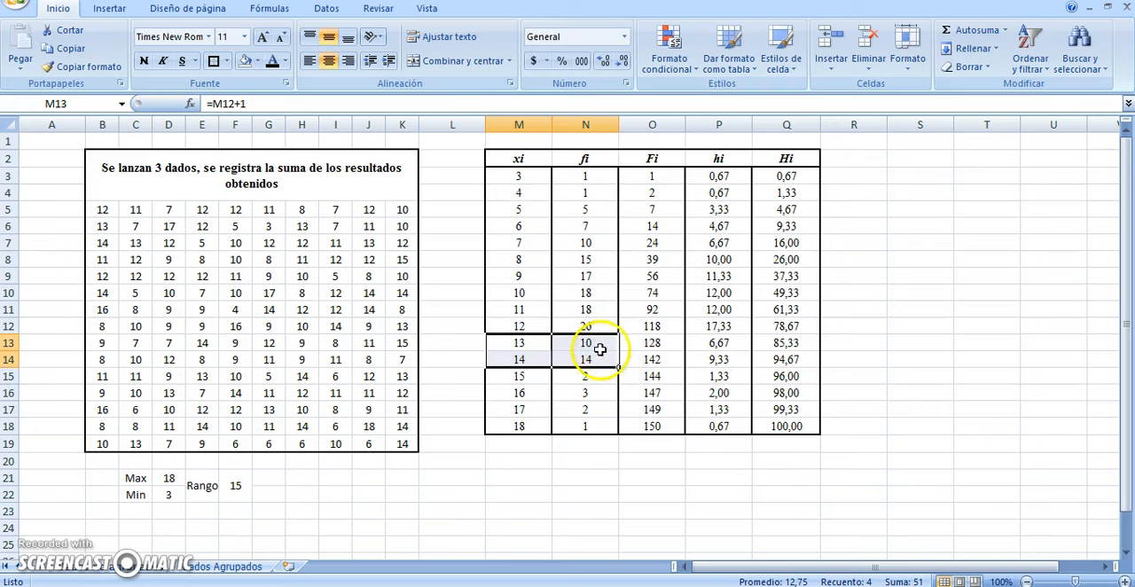
left_click(224, 567)
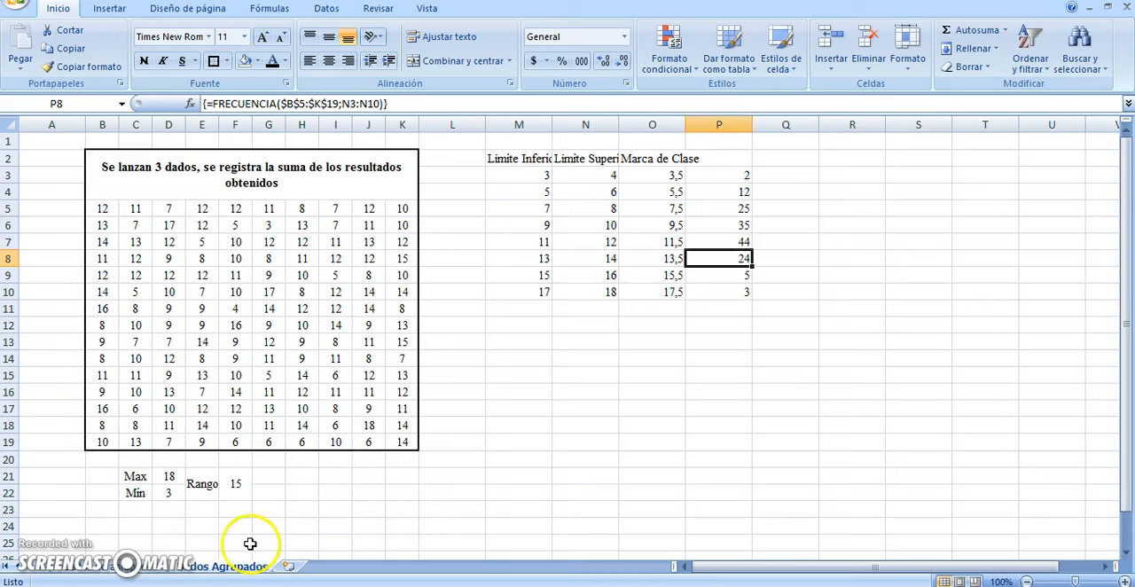
Enter the column headings fi, Fi, hi and Hi in cells P2 through S2 of the grouped table
left_click(735, 154)
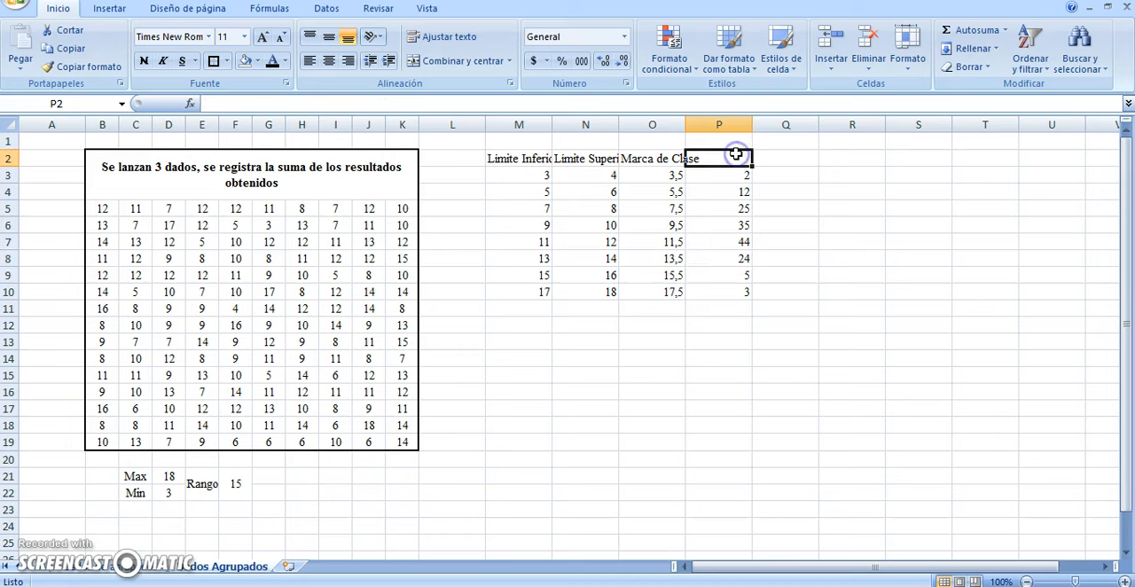
type("fi")
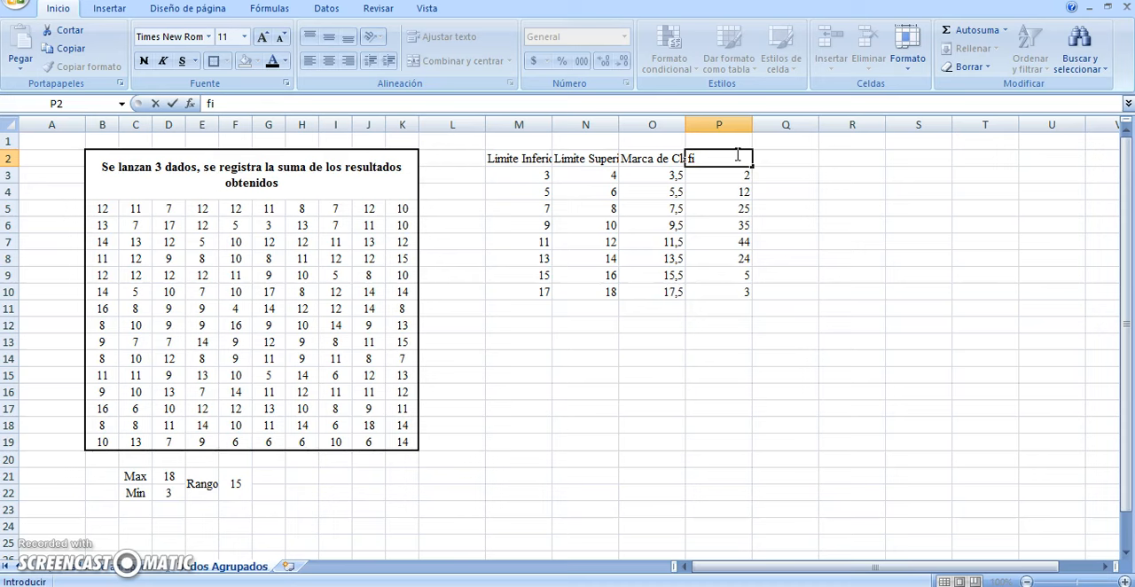
key("Tab")
type("F")
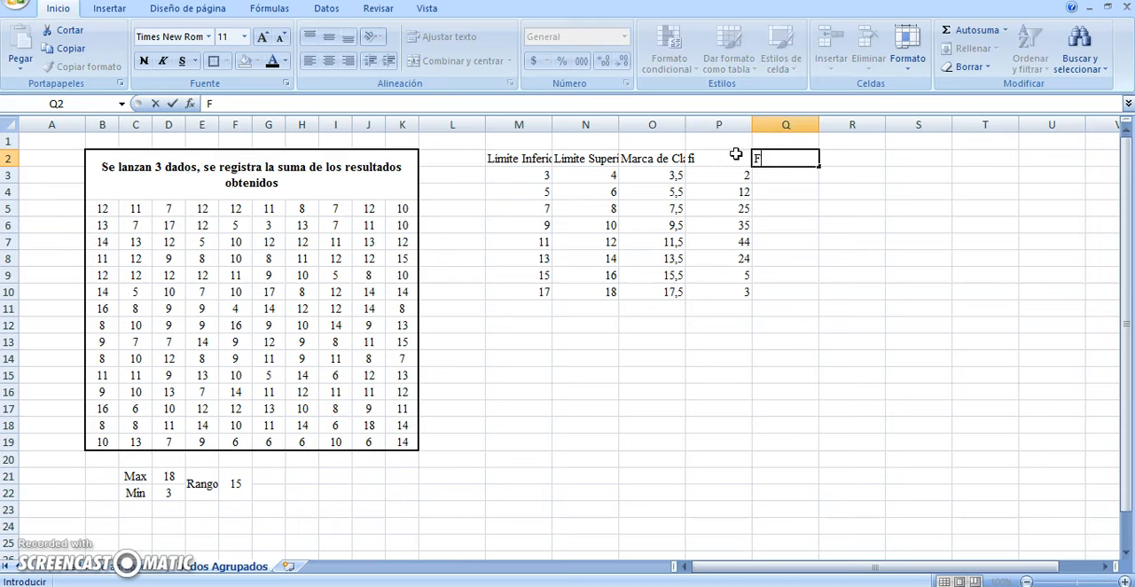
type("i")
key("Tab")
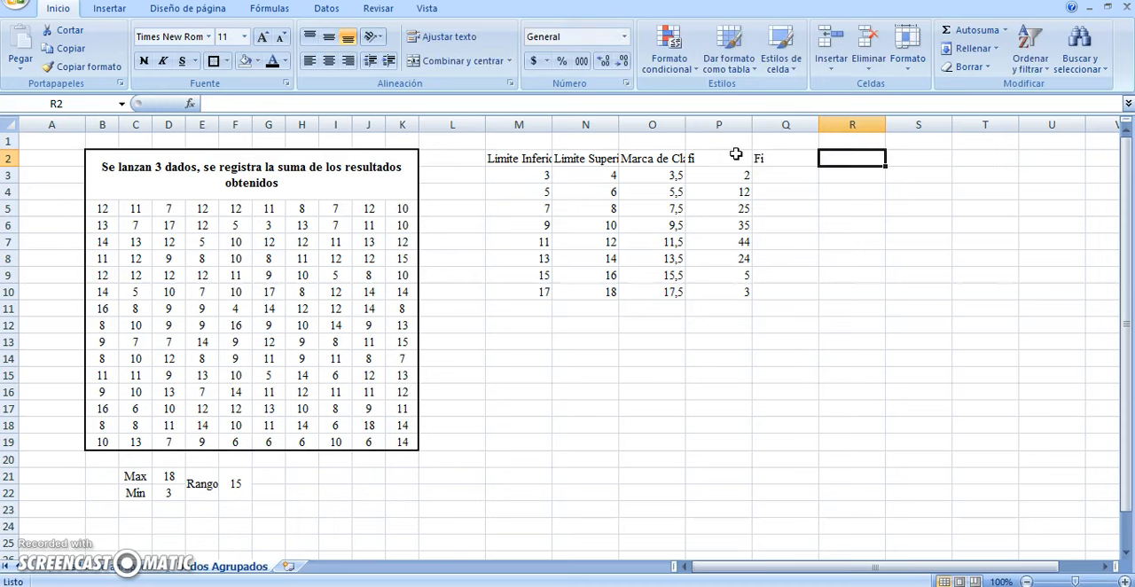
type("hi")
key("Tab")
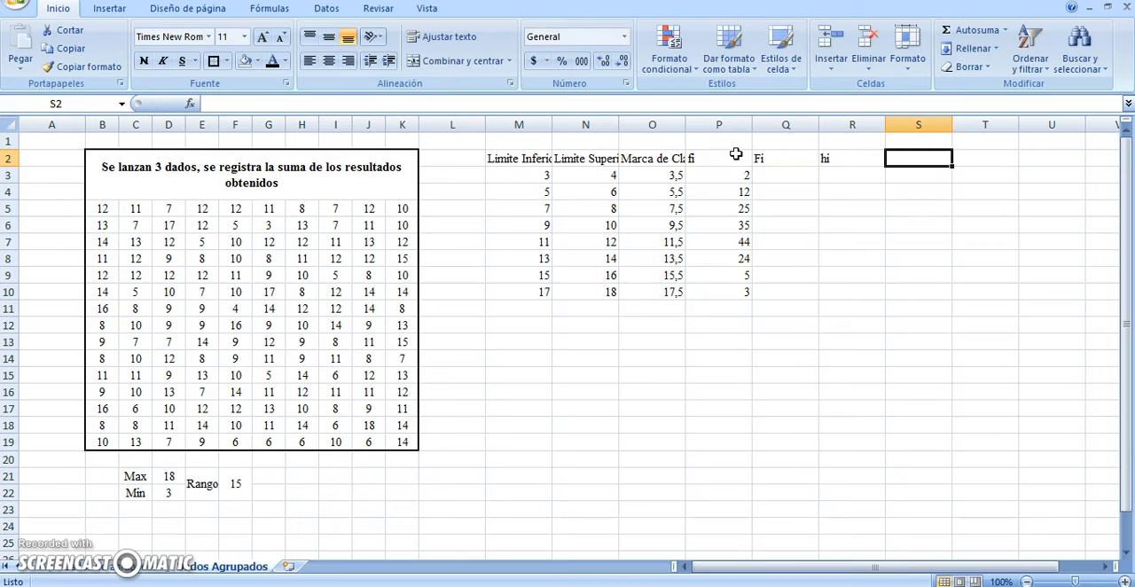
type("H")
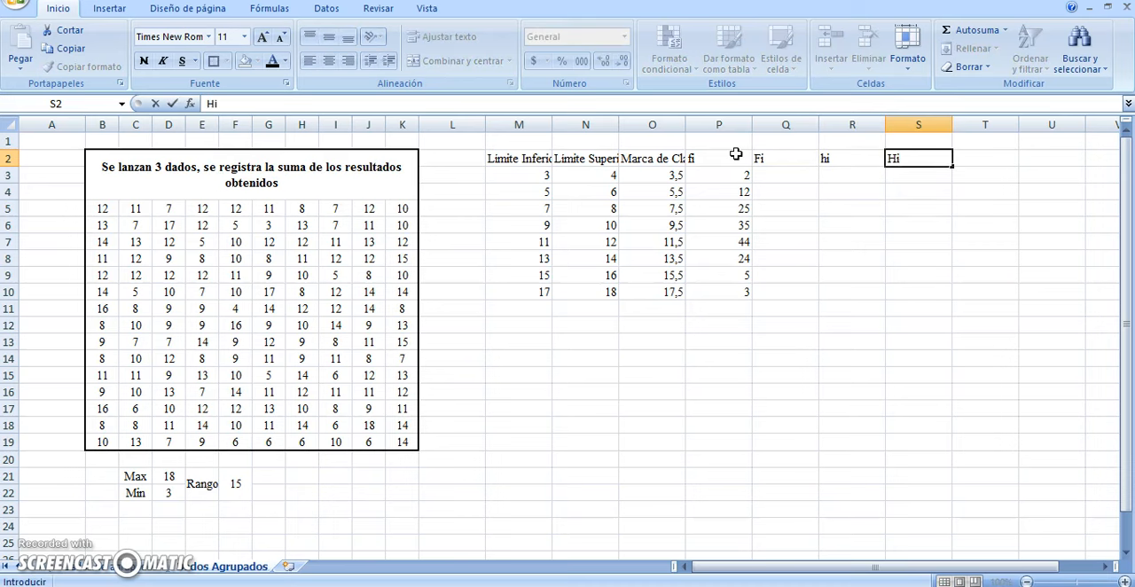
type("i")
key("Return")
Copy the Fi, hi and Hi formulas in O3:Q12 of the ungrouped data sheet into the grouped sheet starting at Q3
key("Left")
key("Left")
key("Left")
key("Right")
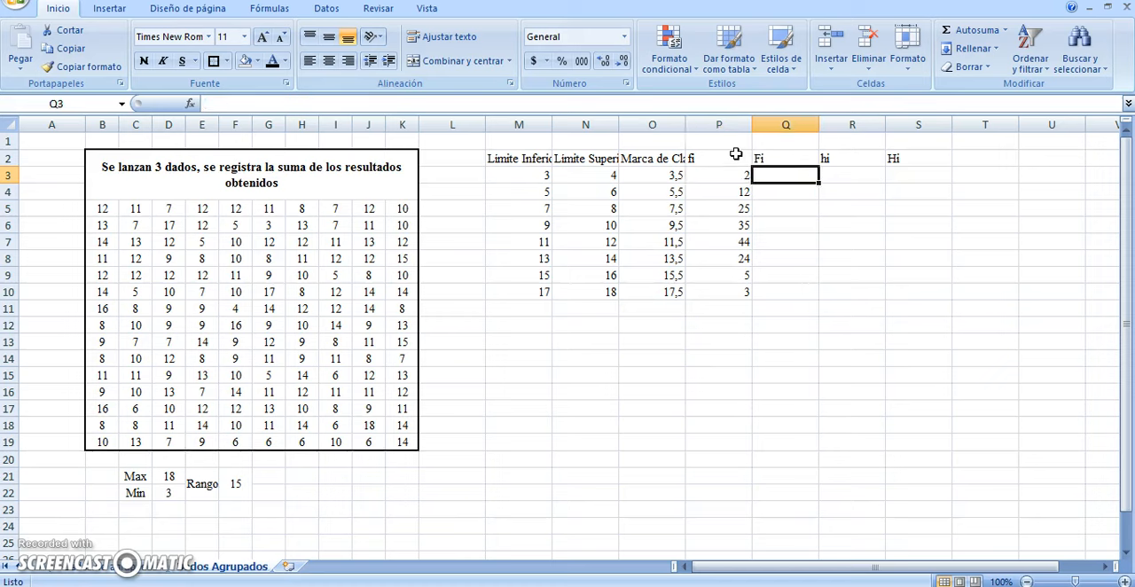
left_click(128, 565)
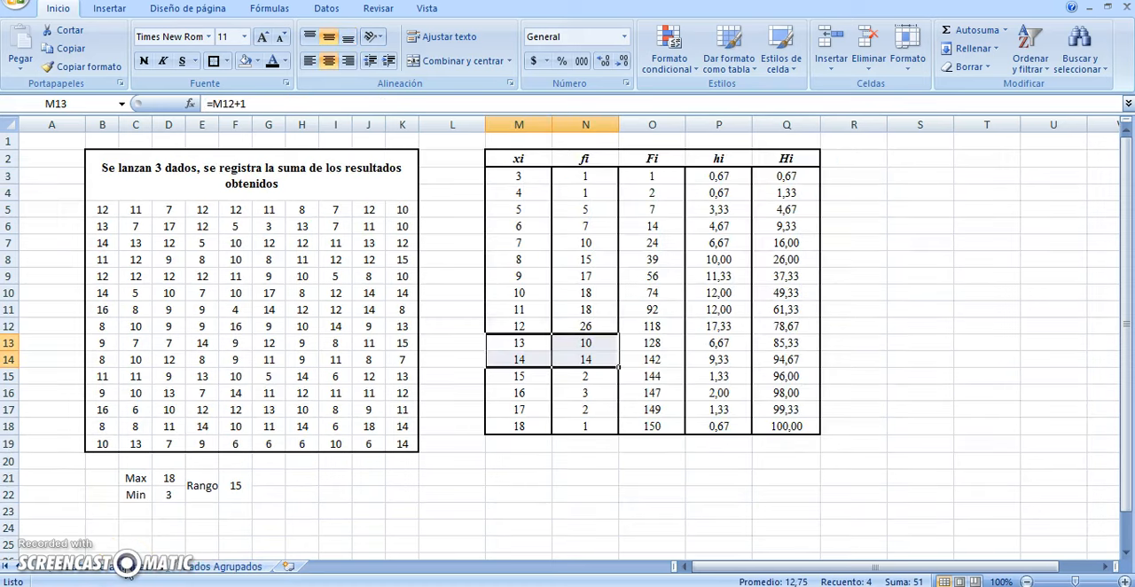
left_click(635, 177)
left_click_drag(635, 177, 786, 282)
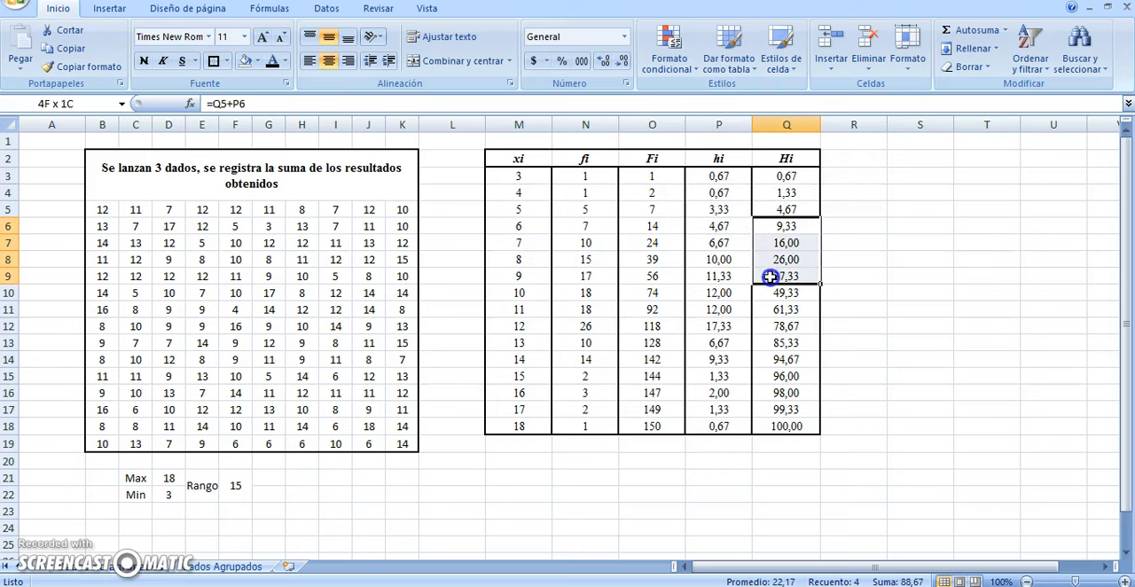
left_click_drag(633, 177, 775, 325)
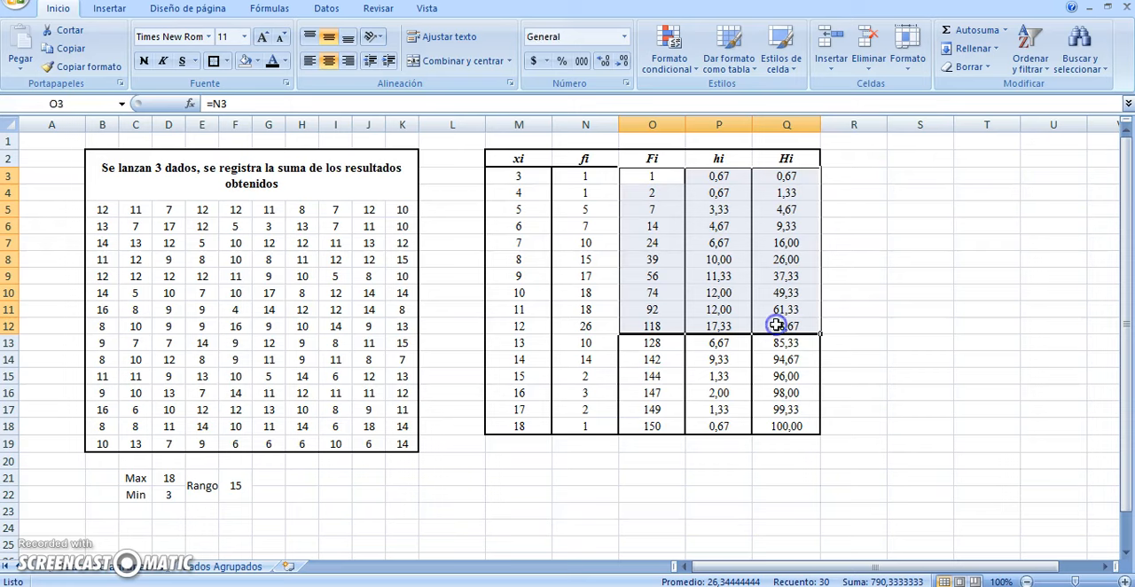
key("ctrl+c")
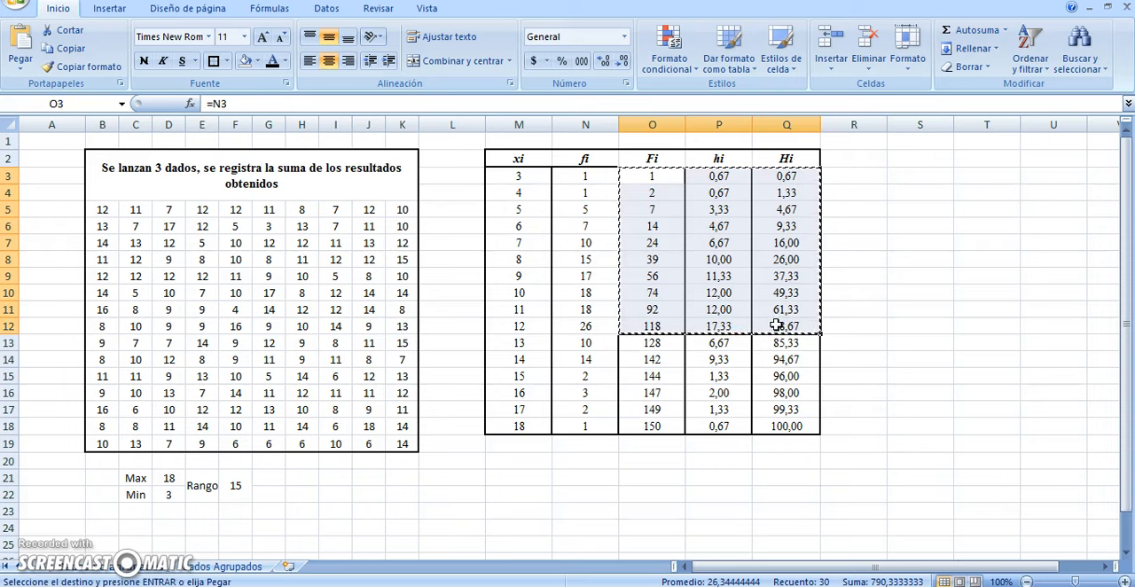
left_click(215, 566)
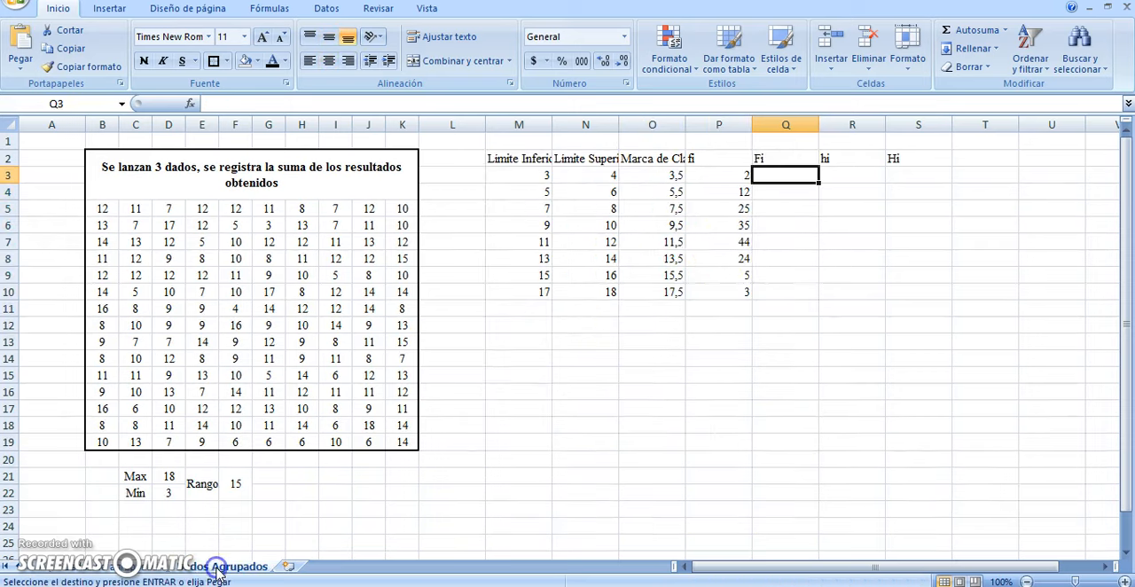
key("ctrl+v")
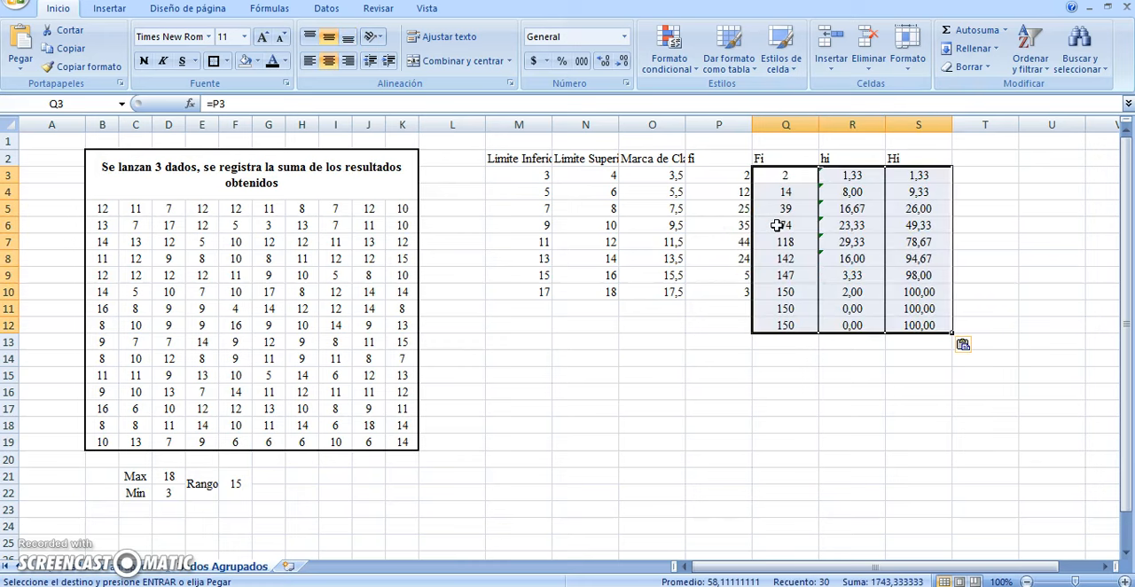
Clear the surplus formulas in Q11:S12 and remove all borders from P3:S12
left_click_drag(786, 309, 912, 327)
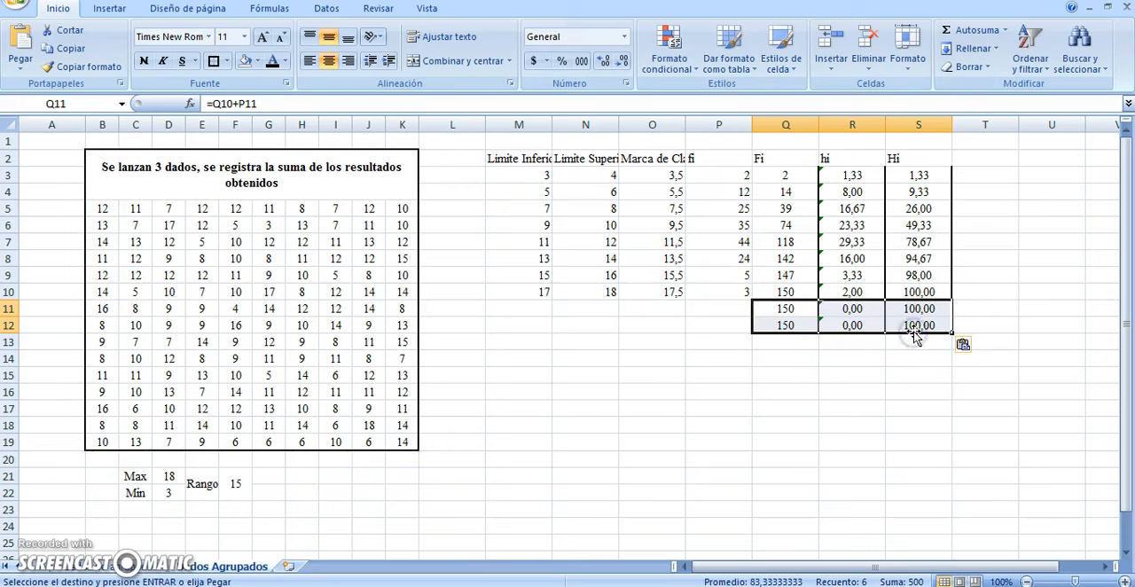
key("Delete")
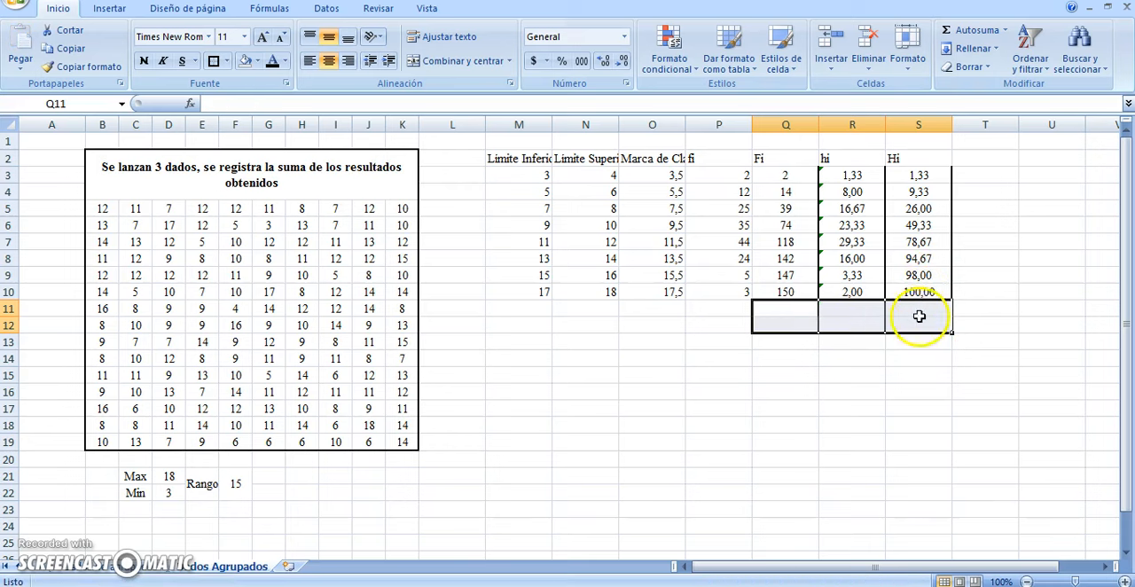
left_click_drag(918, 325, 749, 169)
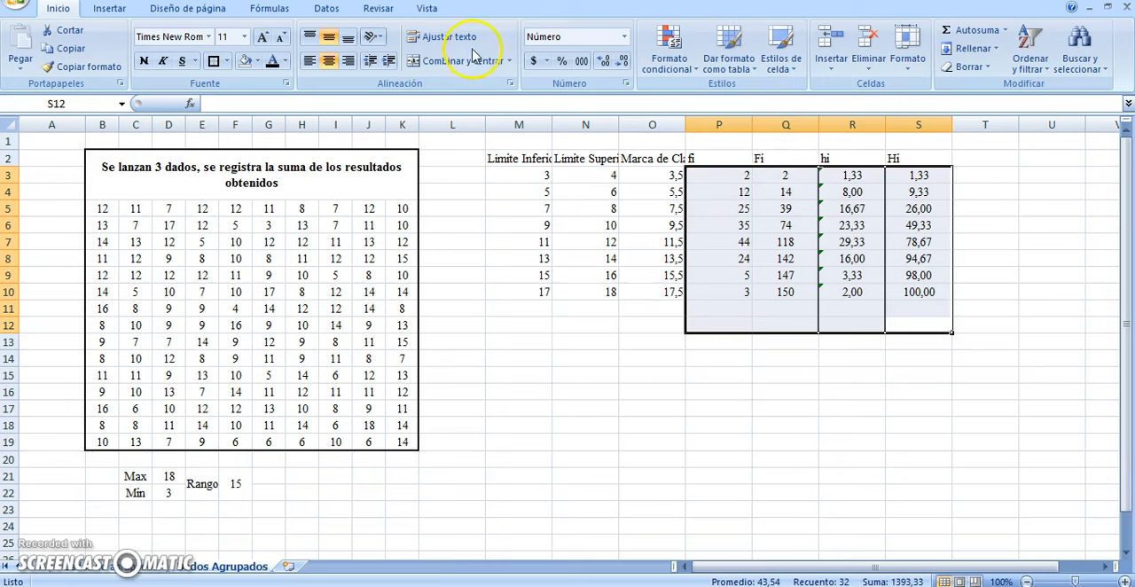
left_click(227, 61)
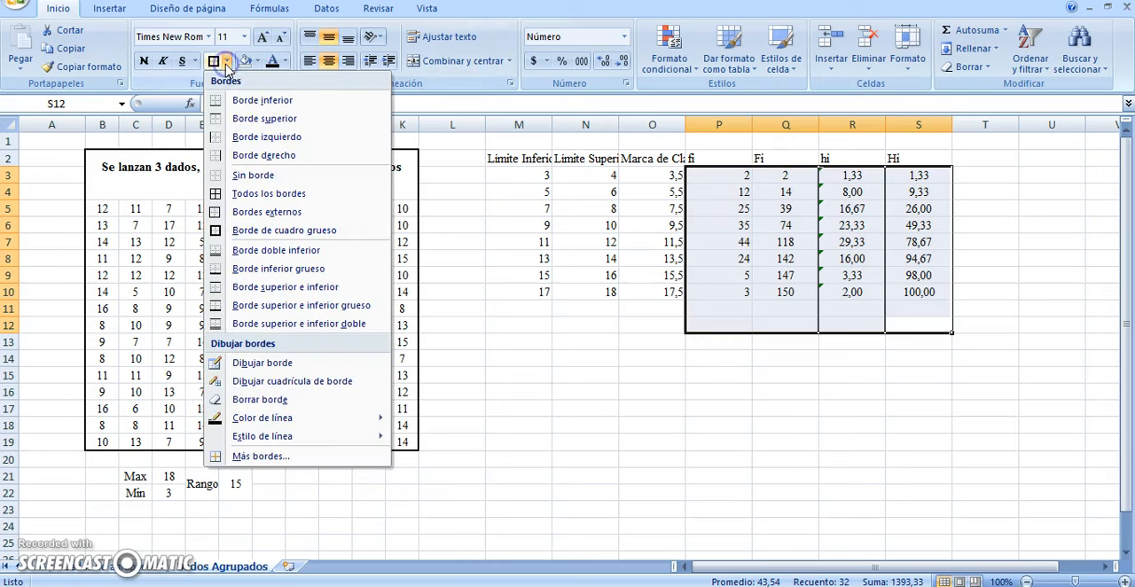
left_click(252, 175)
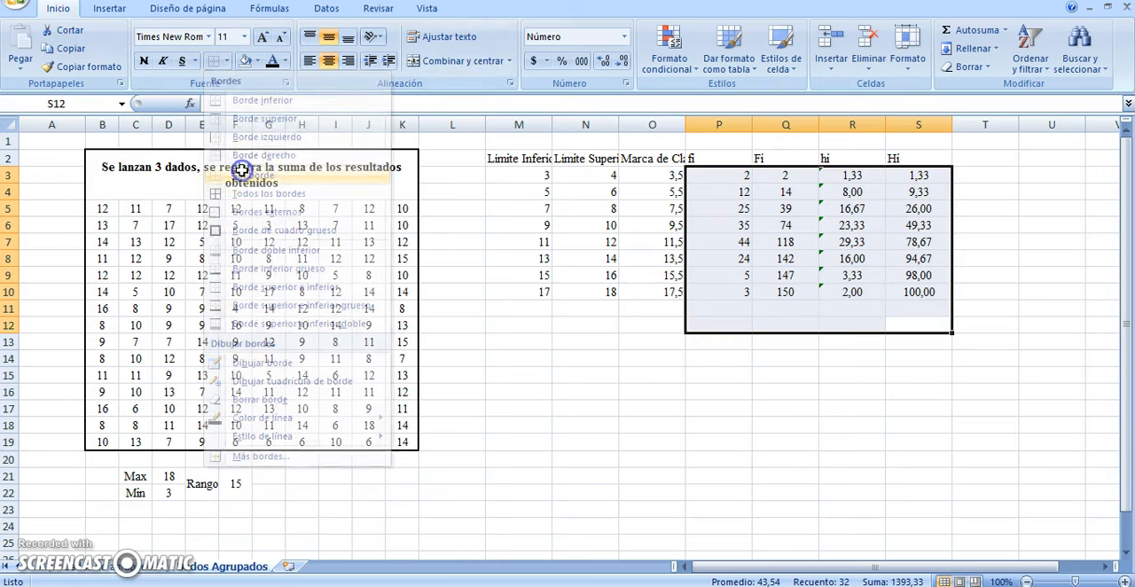
Examine the hi formulas in R3:R10 and check the 11–12 class's percentage in the Calculator as 44*100/150
left_click(861, 224)
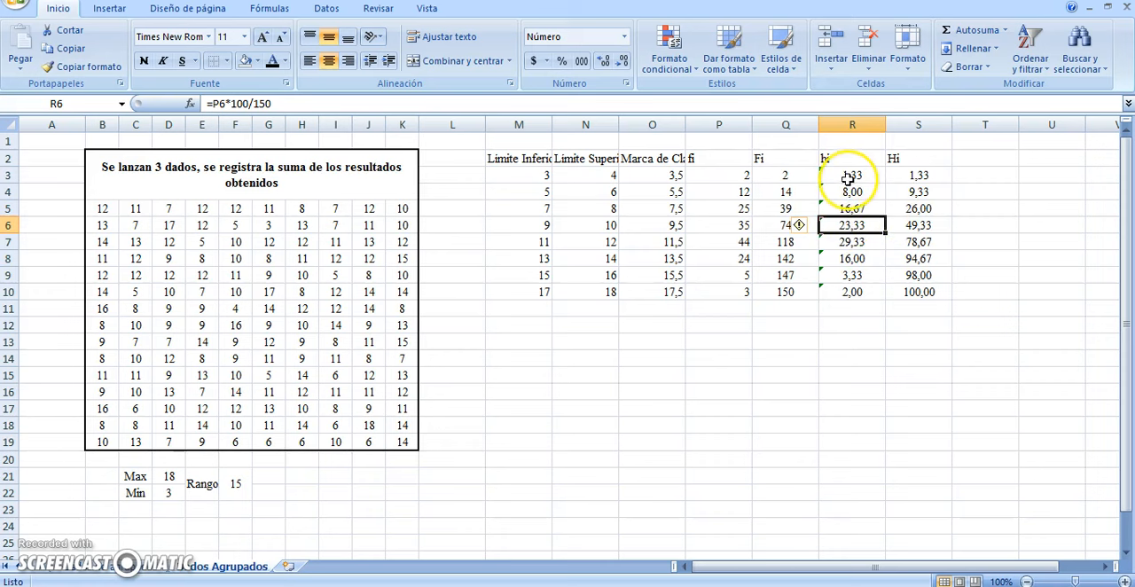
left_click_drag(848, 178, 846, 293)
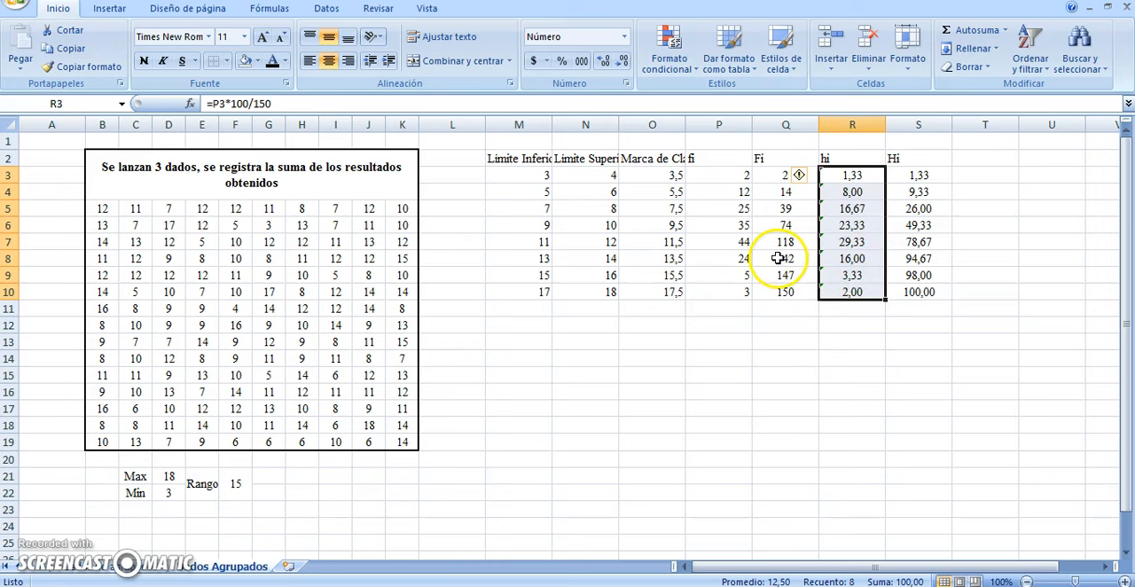
left_click(743, 238)
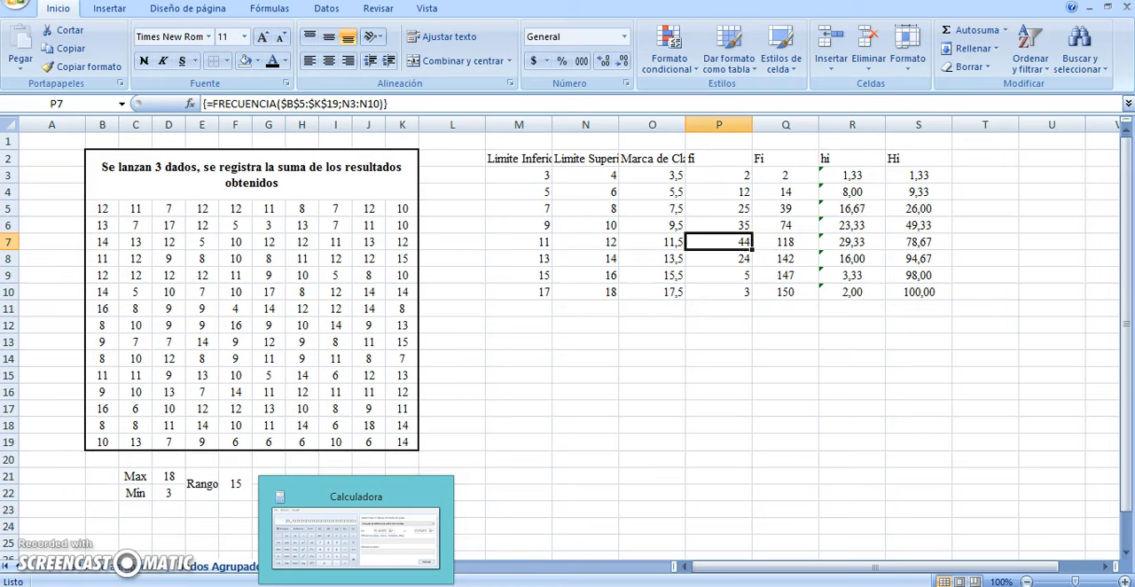
left_click(356, 586)
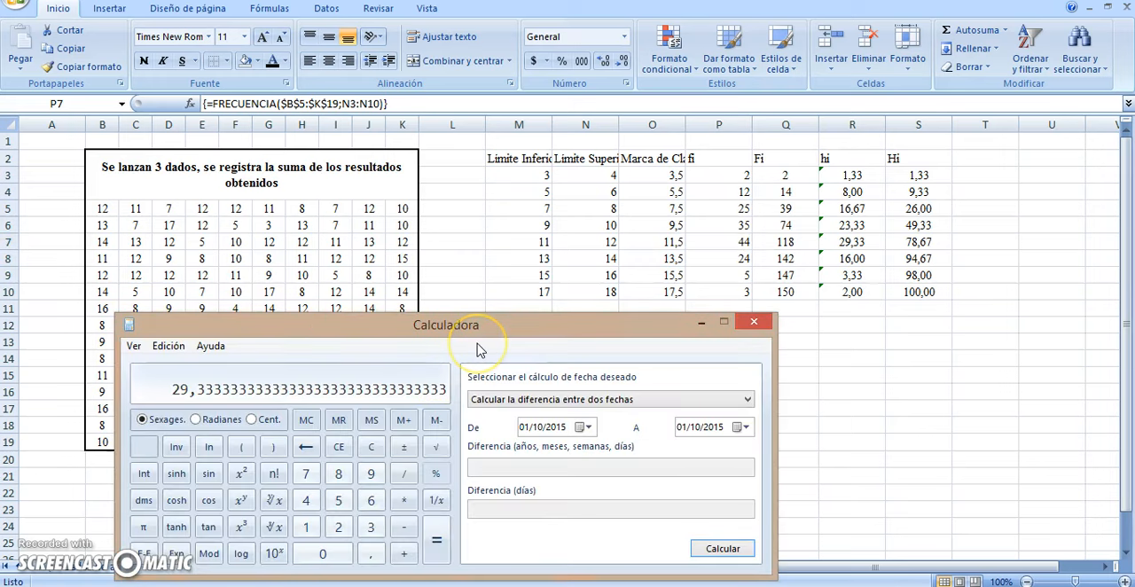
key("Escape")
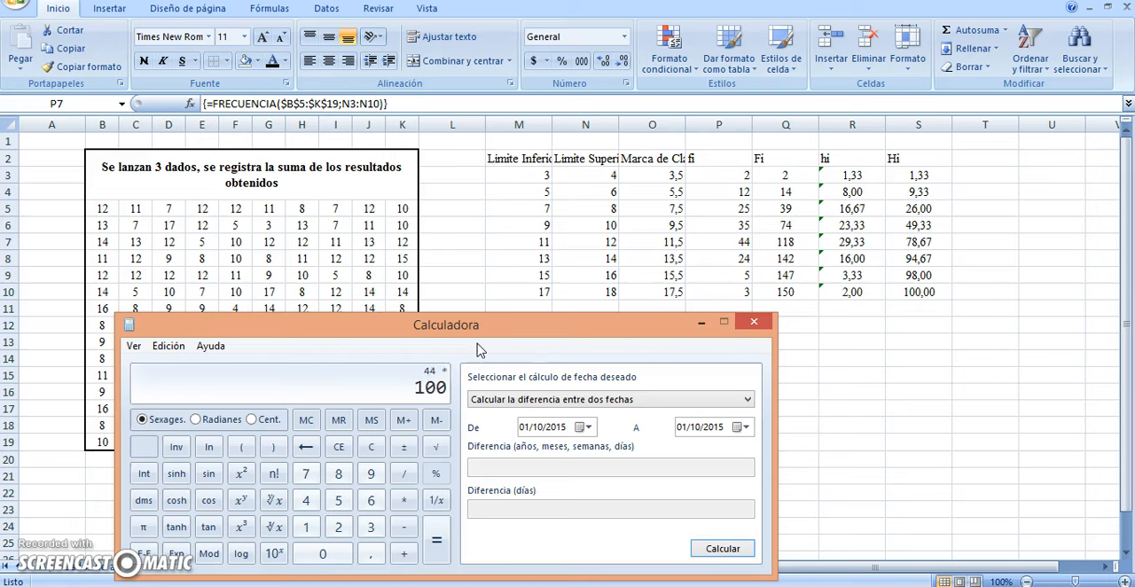
key("Return")
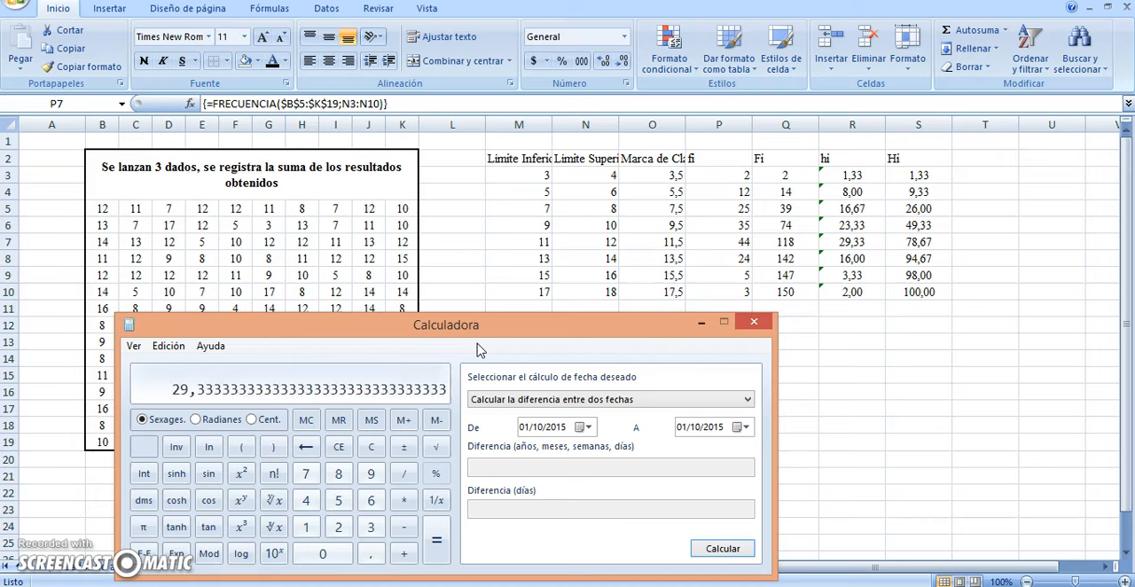
left_click(850, 241)
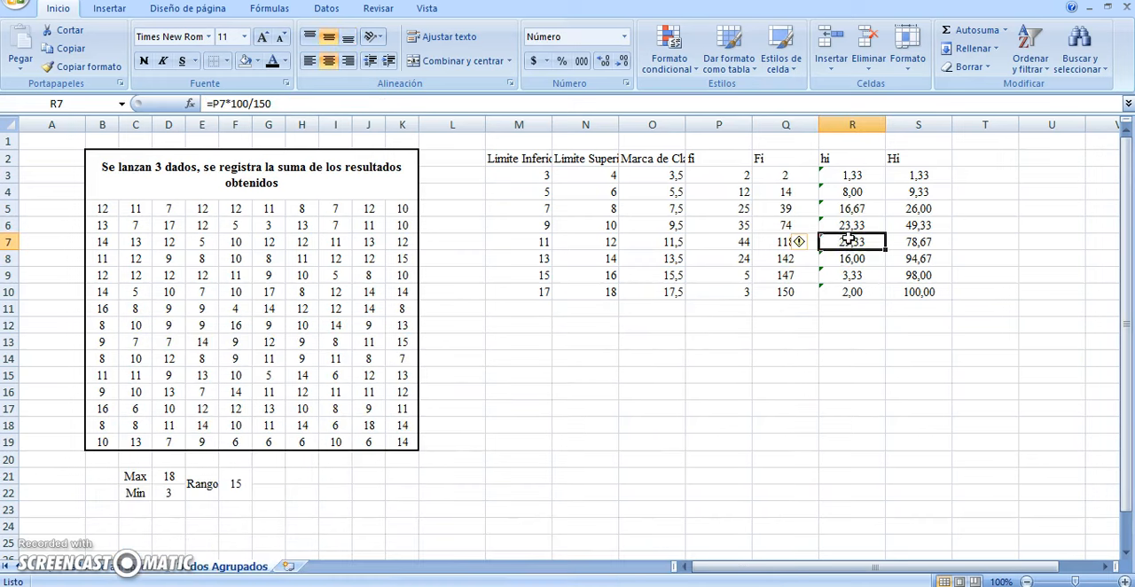
Ignore the inconsistent-formula error for the hi values in R3:R10
left_click_drag(853, 175, 863, 296)
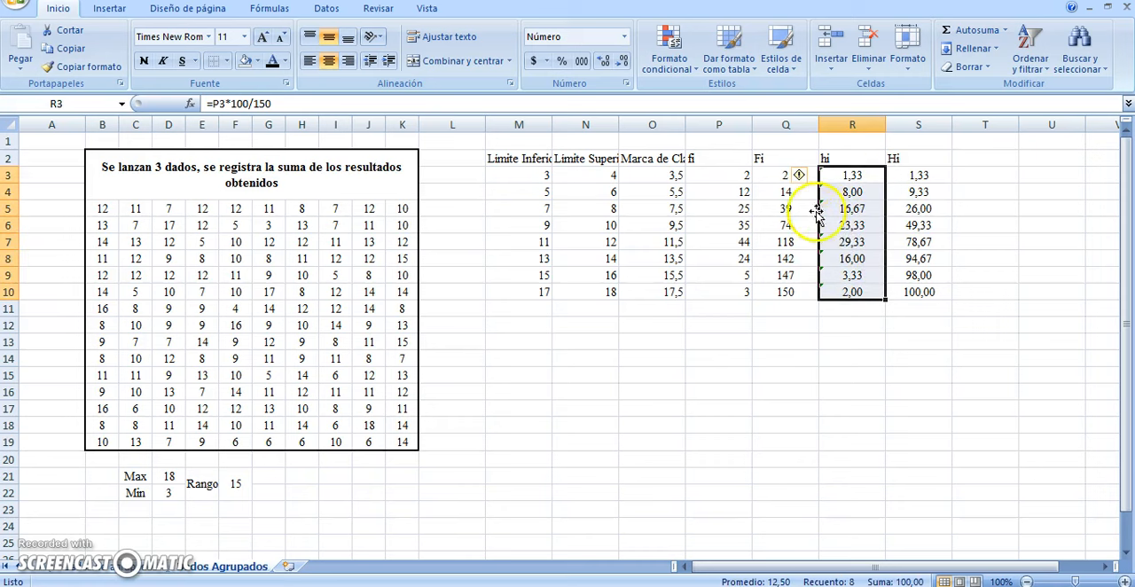
left_click(805, 177)
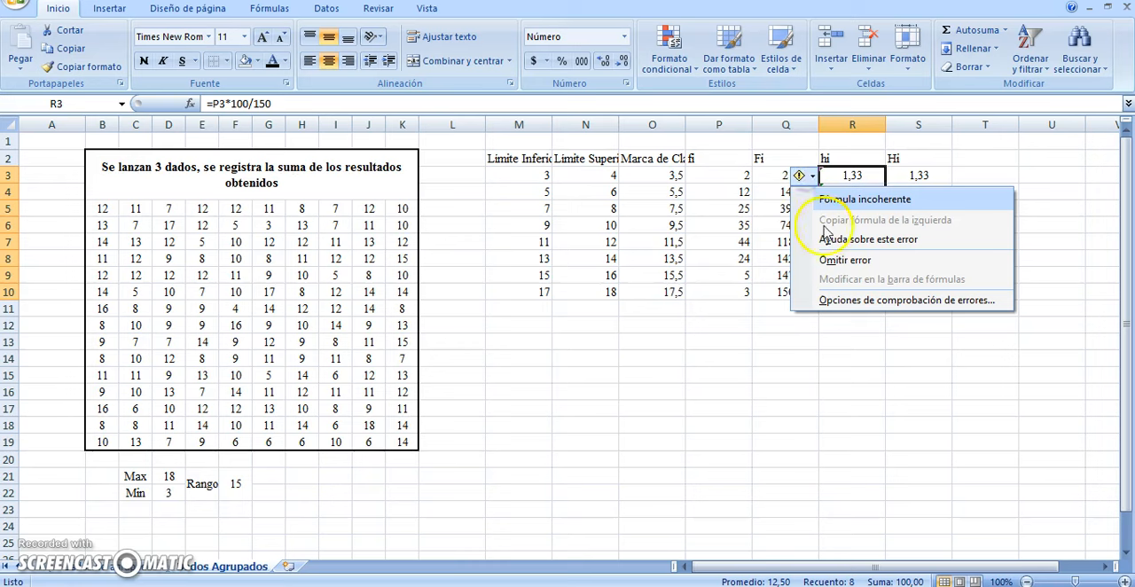
left_click(824, 260)
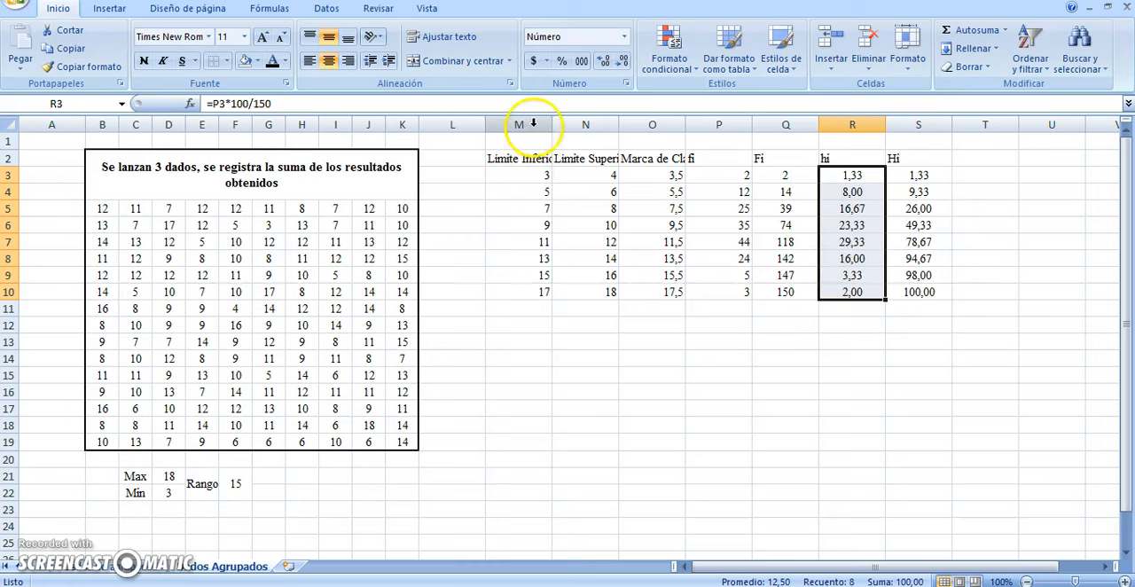
Widen columns M, N and O to fit the headings Limite Inferior, Limite Superior and Marca de Clase
left_click_drag(551, 123, 570, 125)
left_click(635, 124)
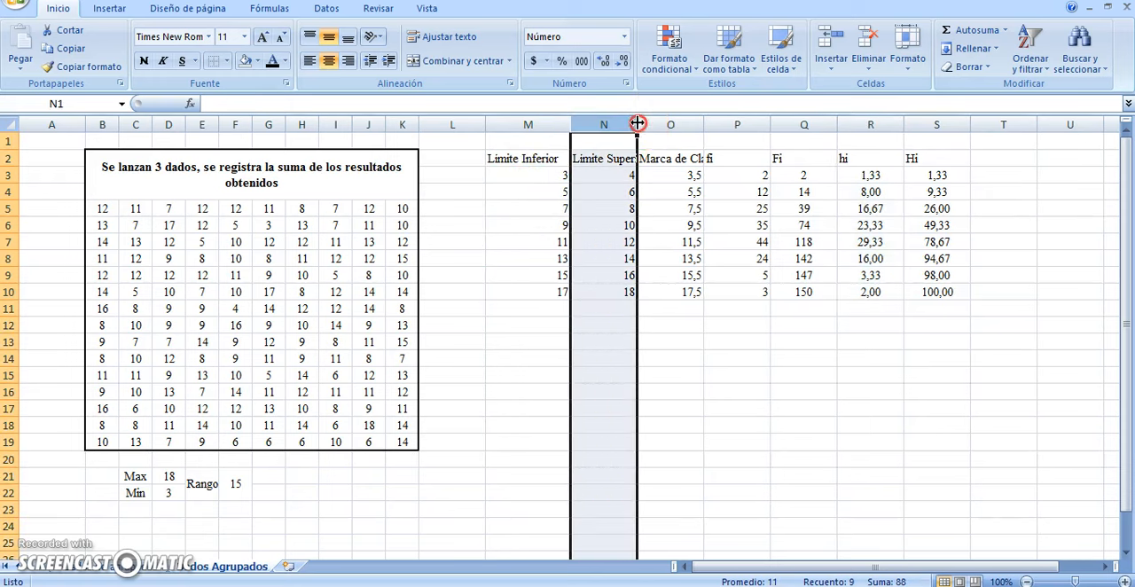
right_click(645, 126)
left_click(620, 125)
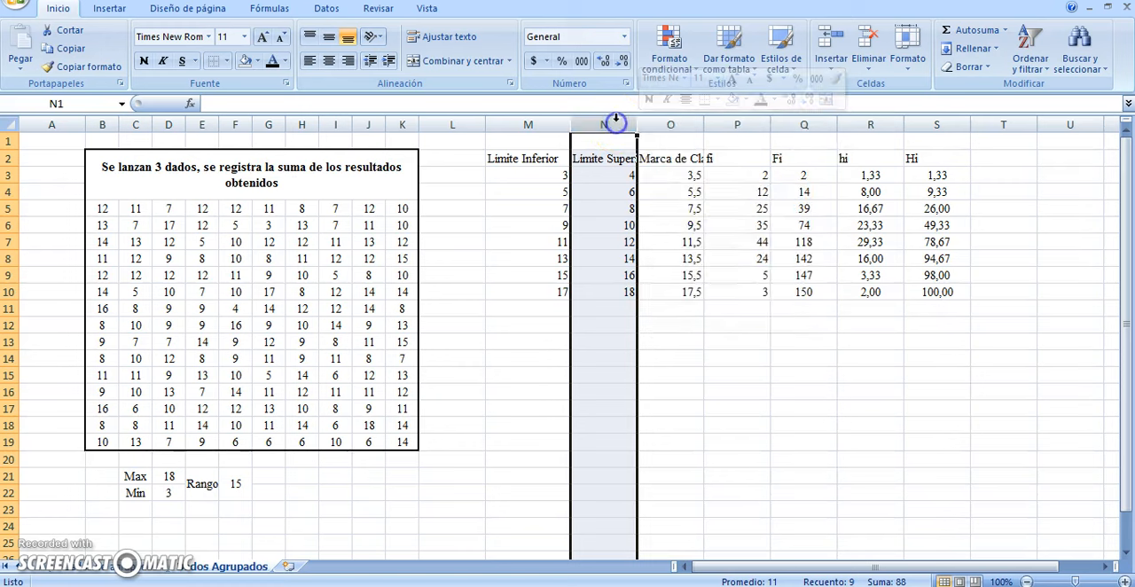
right_click(638, 125)
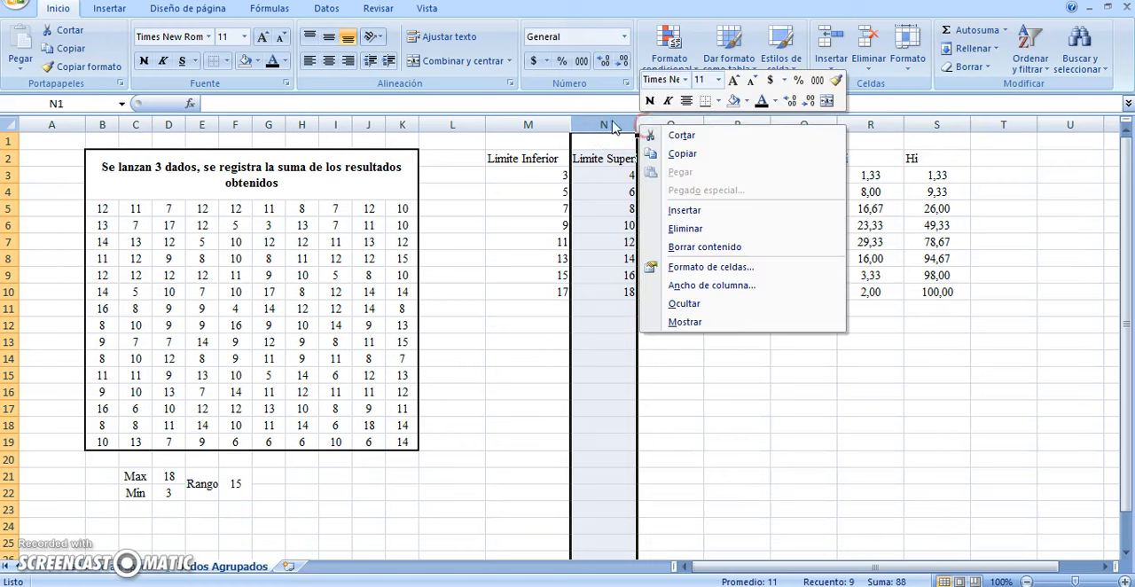
left_click(610, 122)
right_click(639, 124)
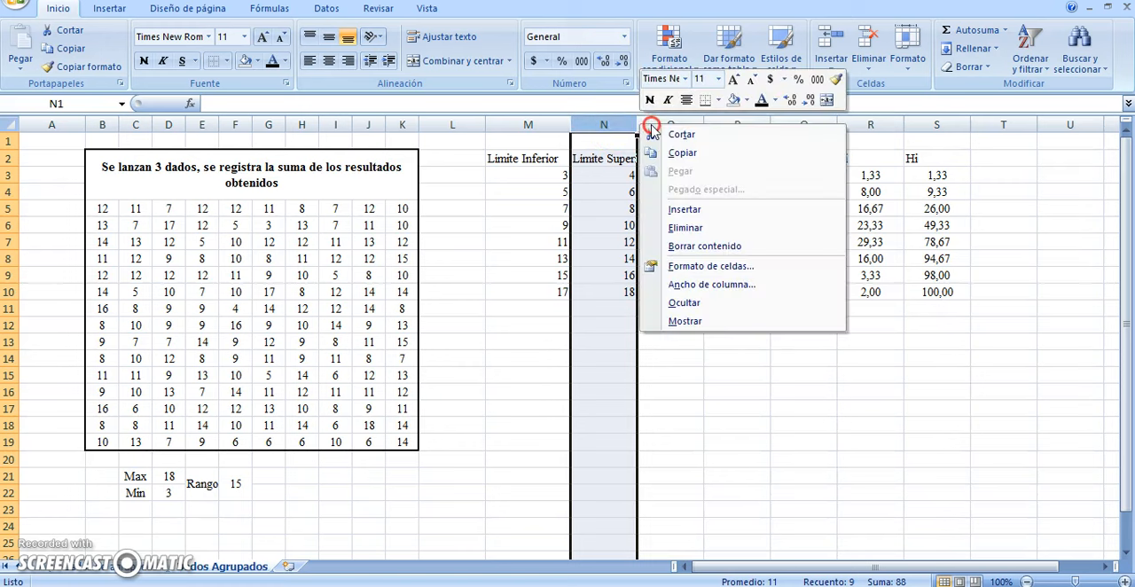
left_click(635, 125)
left_click_drag(635, 124, 649, 124)
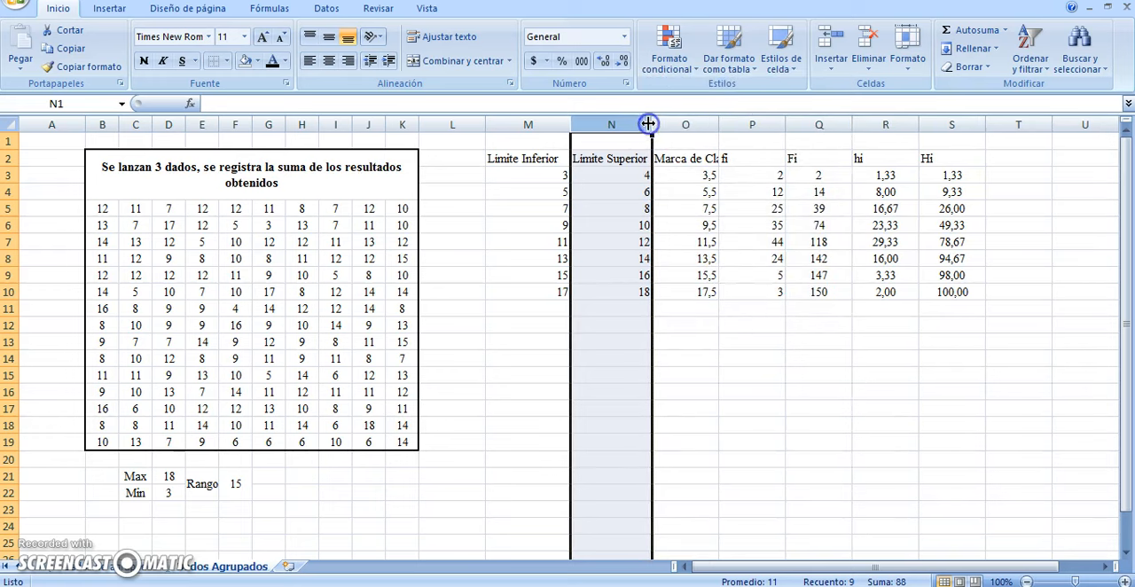
left_click(709, 140)
left_click_drag(719, 124, 731, 125)
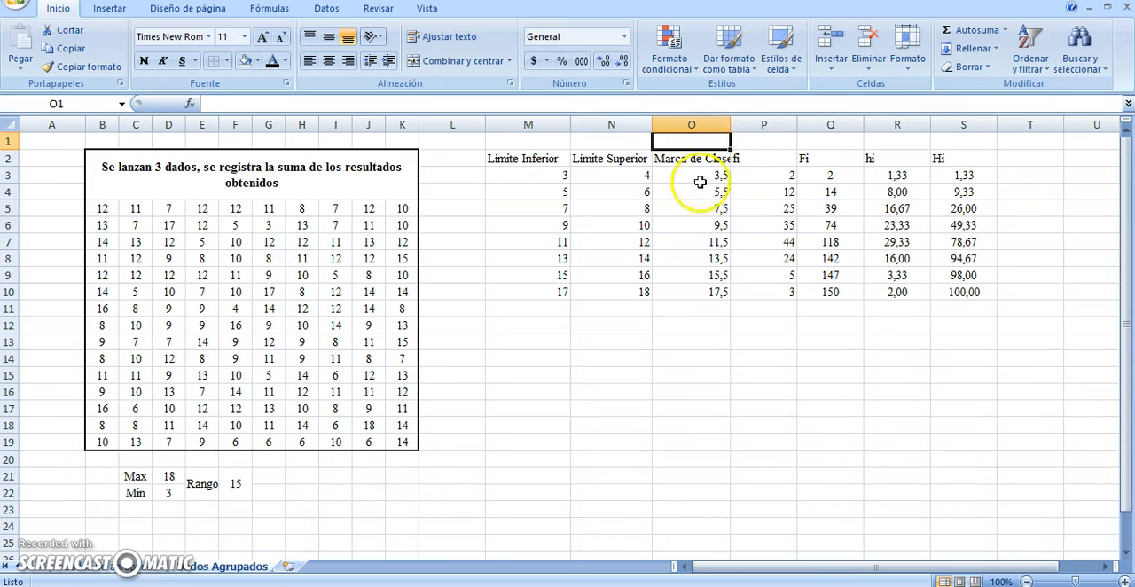
left_click(612, 174)
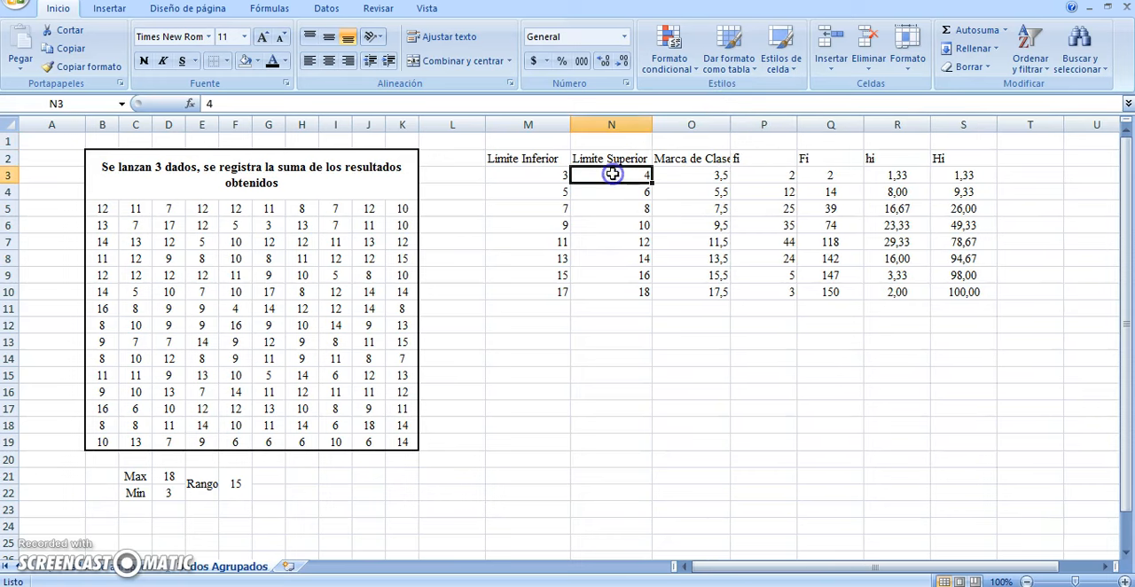
Number the eight classes from 1 to 8 in L3:L10 by entering 1 and 2 and filling the series down
left_click(464, 175)
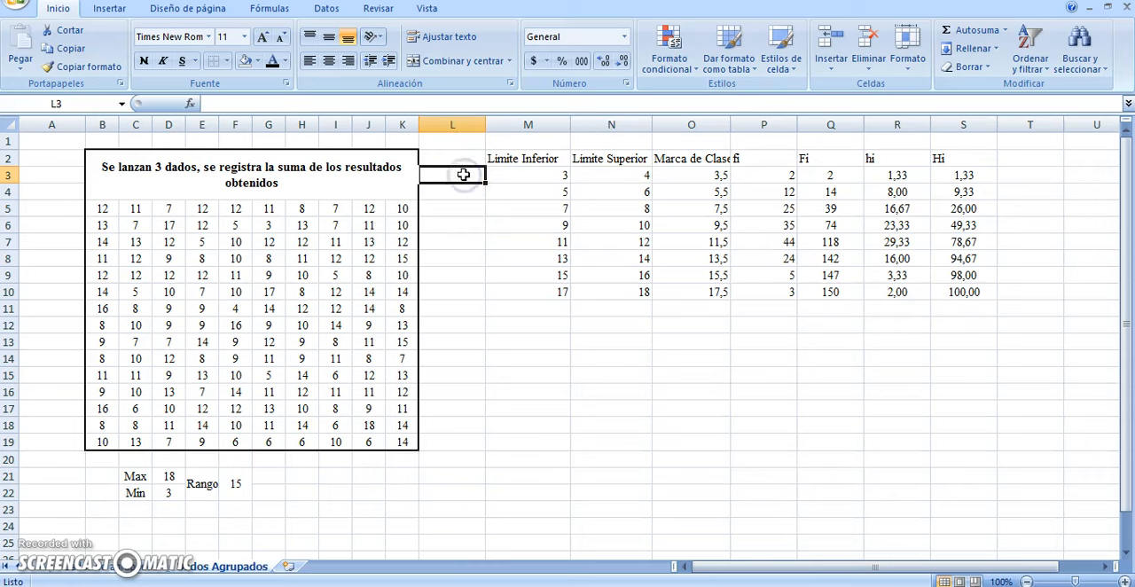
type("1")
key("Return")
type("2")
key("Return")
left_click(463, 175)
left_click_drag(463, 175, 464, 299)
left_click(527, 276)
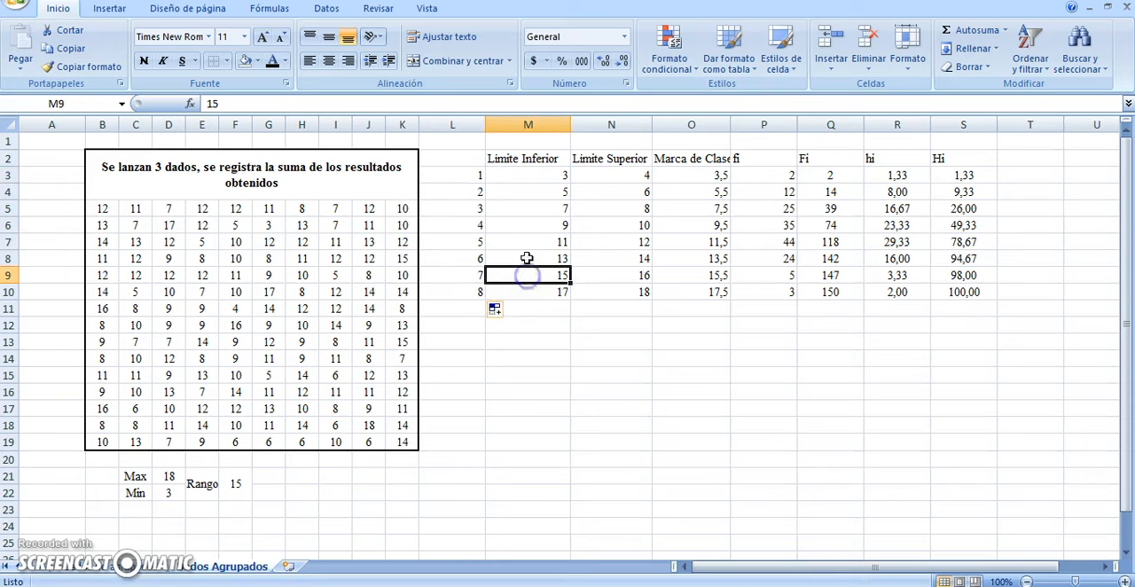
Merge and center L1:O1 with the title Intervalos, and enter the heading No in L2
left_click_drag(459, 139, 660, 138)
left_click(448, 62)
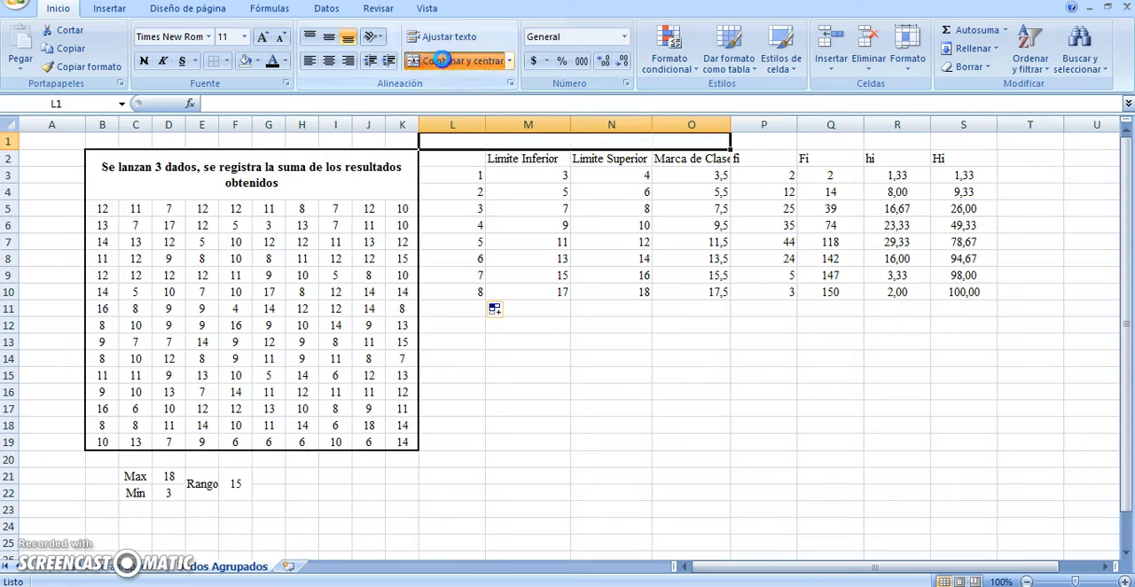
type("Intervalos")
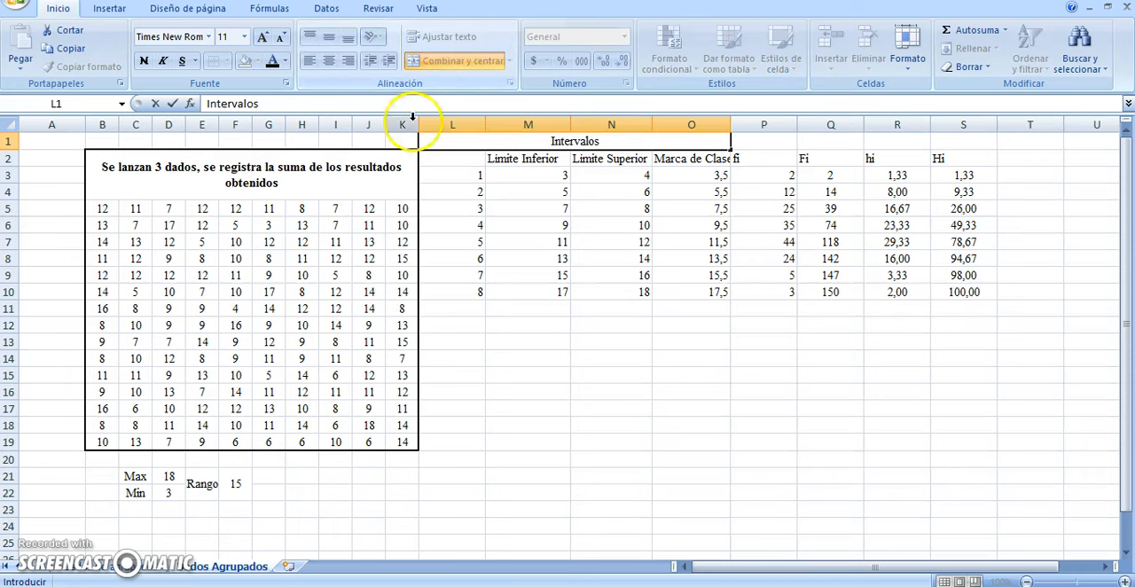
left_click(499, 188)
left_click(462, 163)
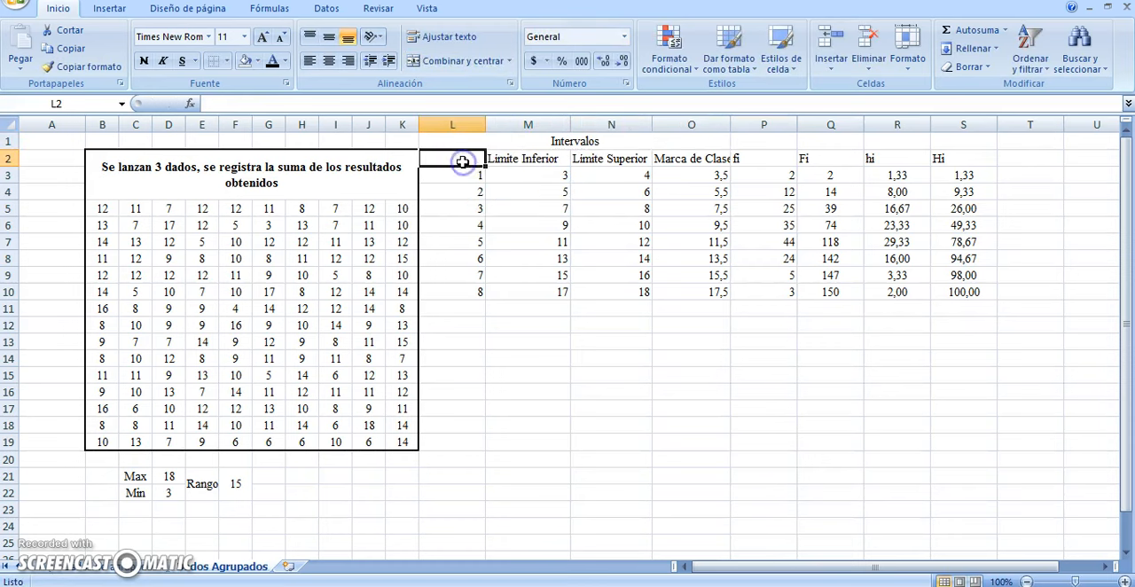
type("No")
left_click(496, 196)
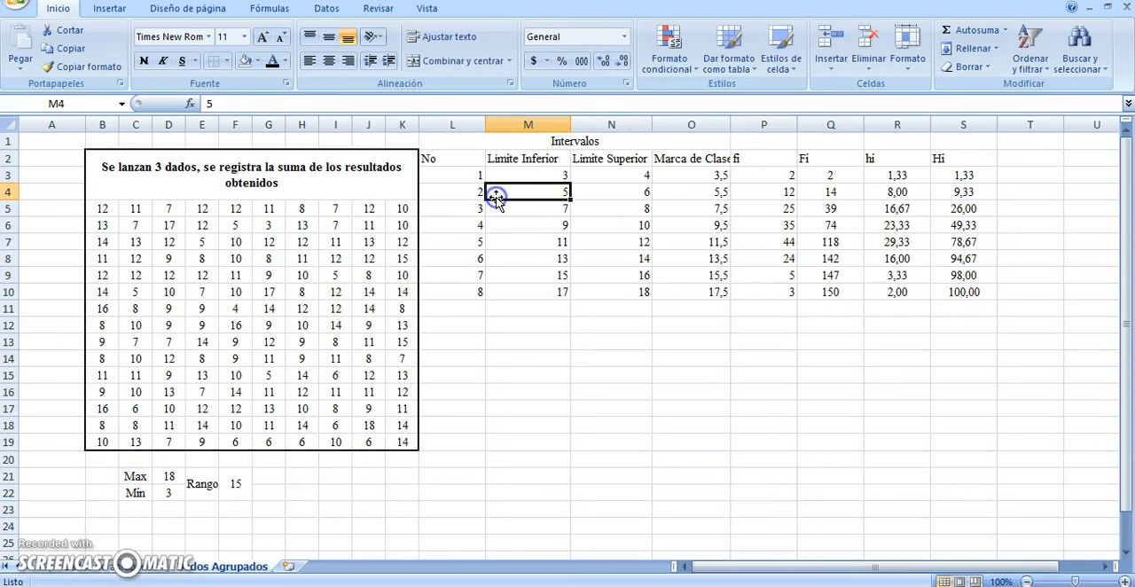
Center the contents of the whole frequency table, L1:S10, horizontally
left_click(451, 147)
left_click_drag(451, 147, 475, 133)
left_click(945, 287)
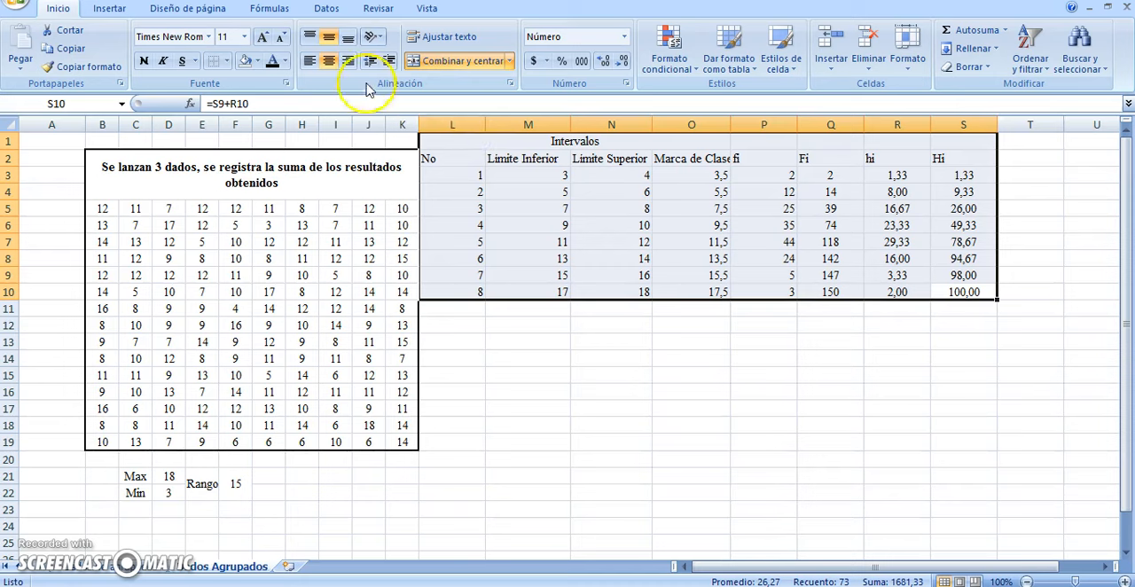
left_click(329, 62)
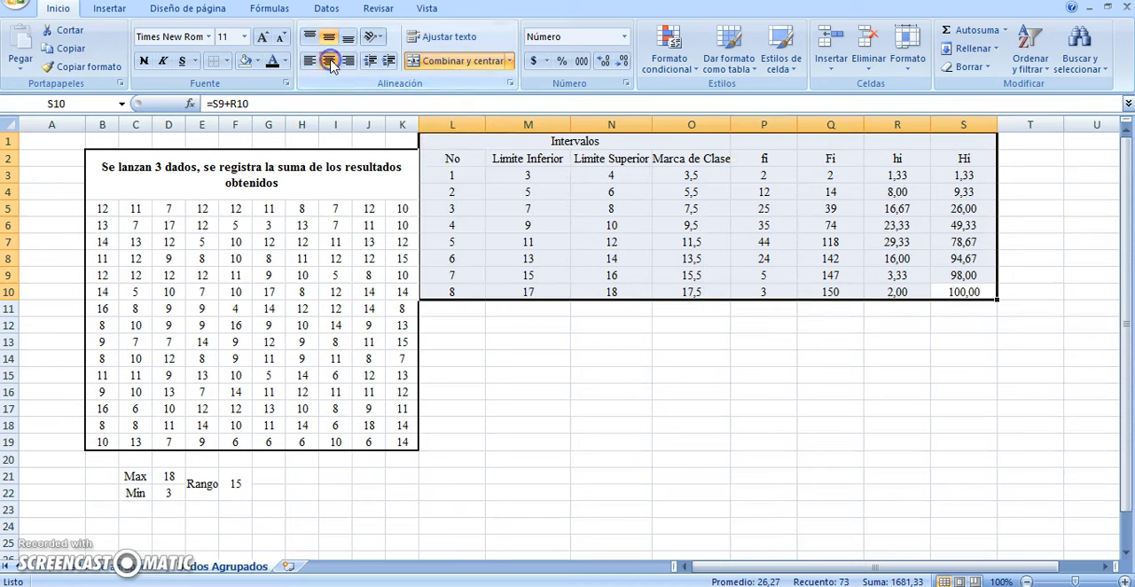
left_click(598, 268)
left_click(593, 355)
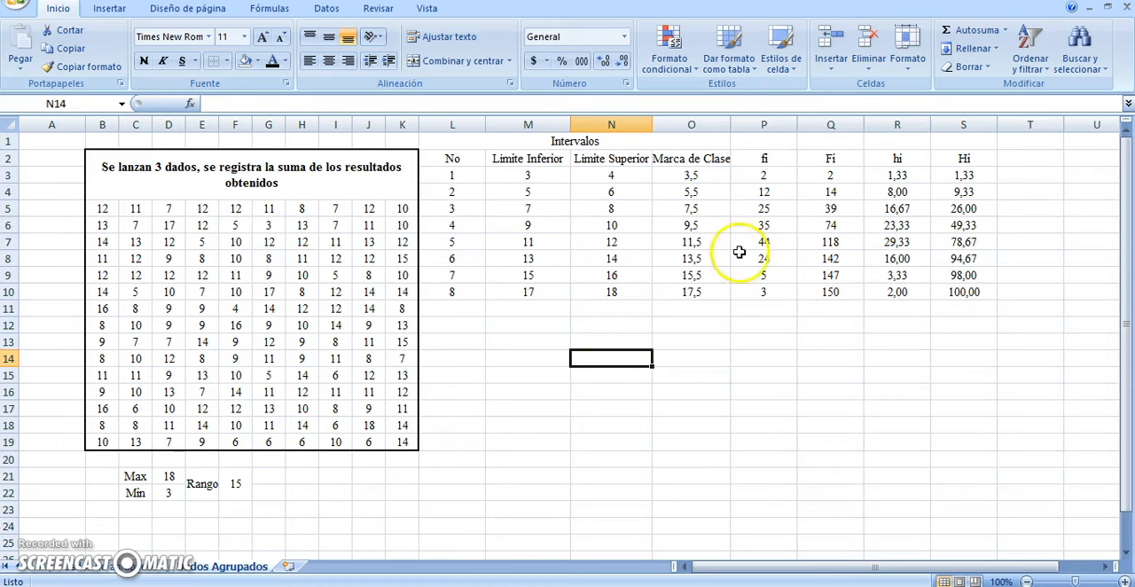
Make the frequency table's title and headings in L1:S2 bold
left_click_drag(476, 141, 946, 155)
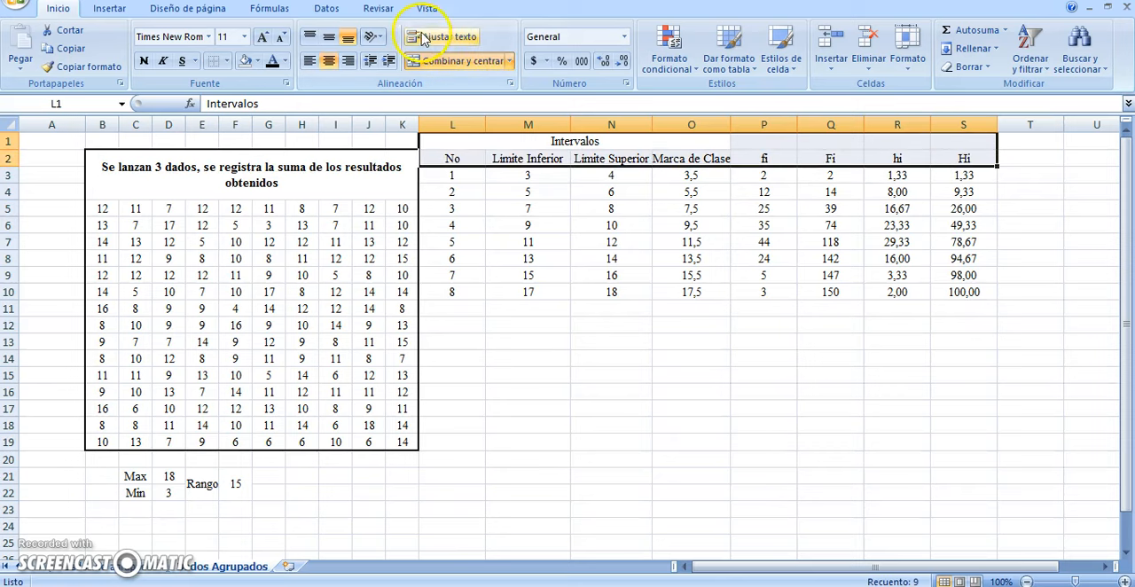
left_click(144, 61)
left_click(539, 334)
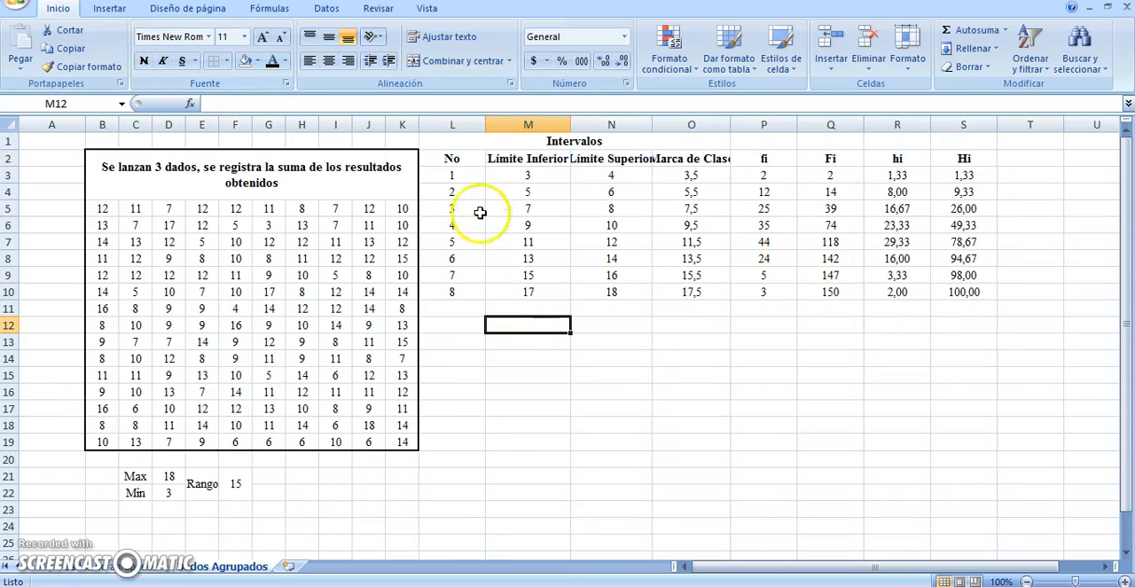
left_click_drag(455, 140, 949, 276)
left_click(717, 374)
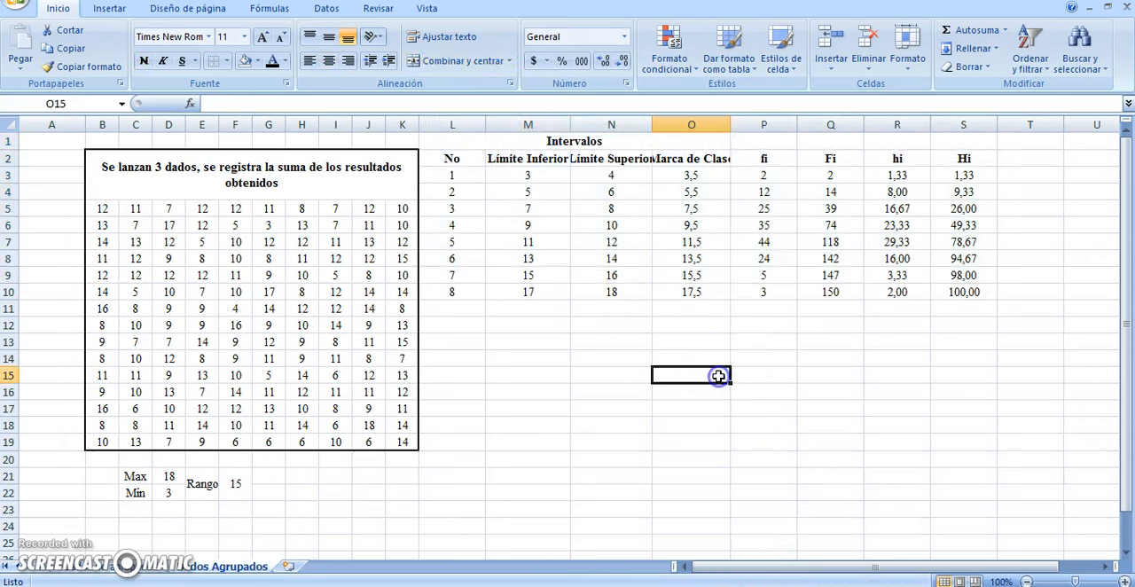
Insert an empty 2-D pie chart and place it just below the frequency table
left_click(105, 9)
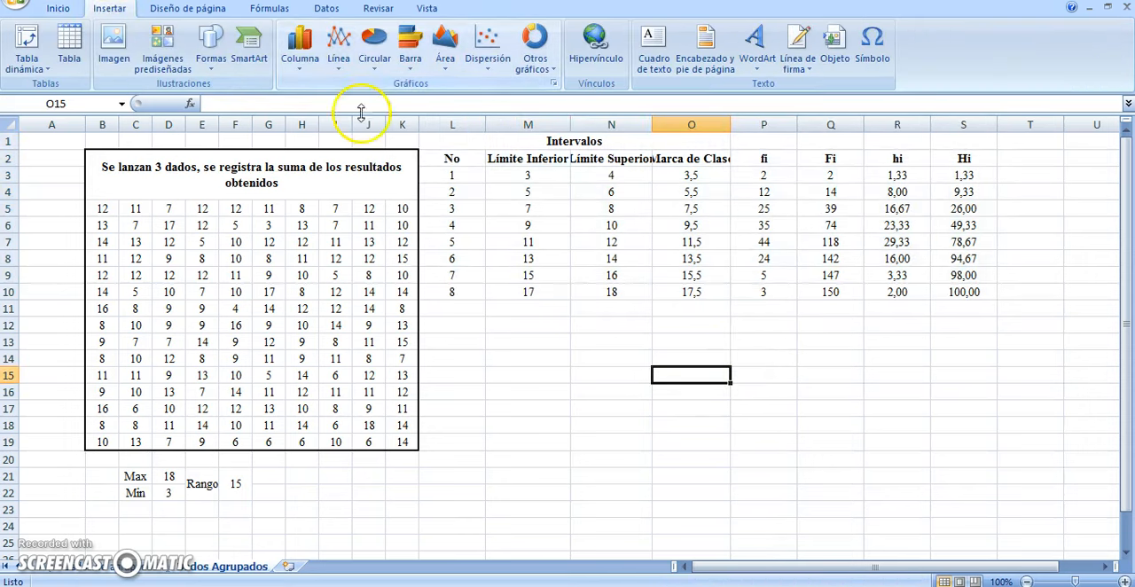
left_click(59, 9)
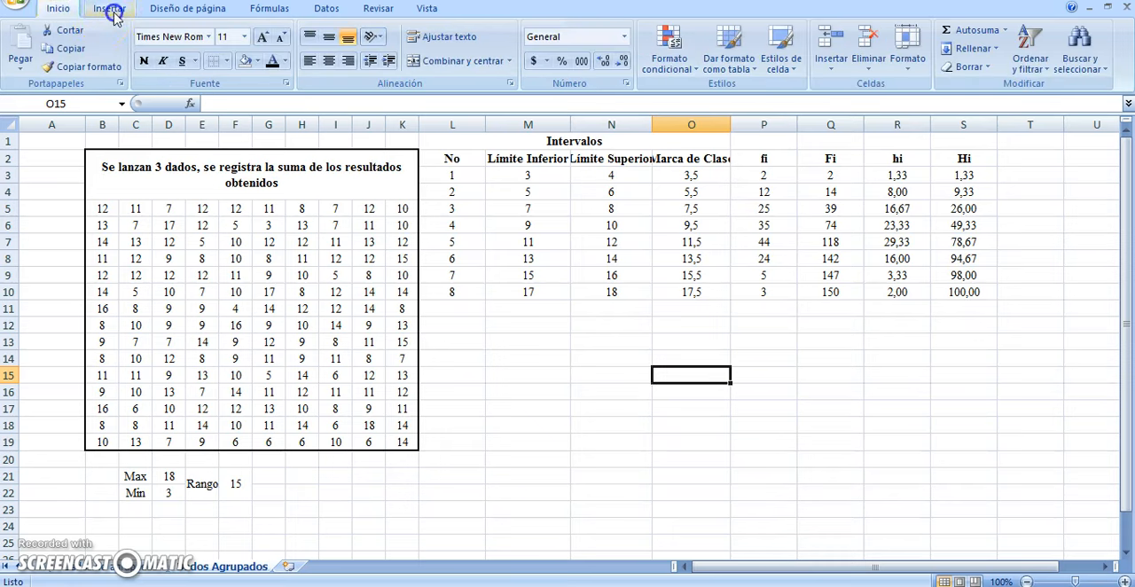
left_click(110, 11)
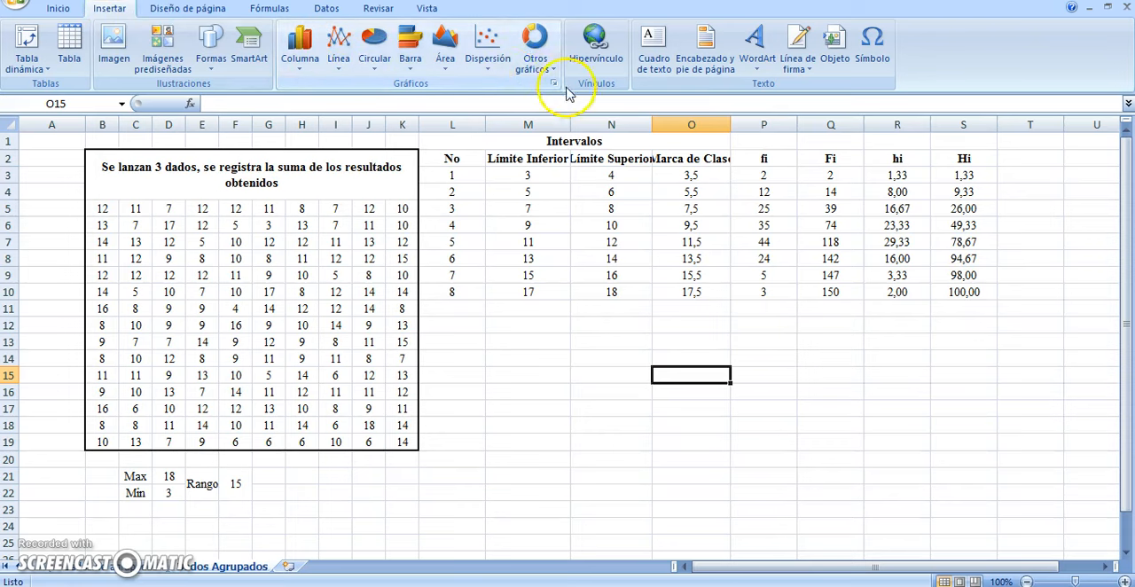
left_click(373, 60)
left_click(398, 113)
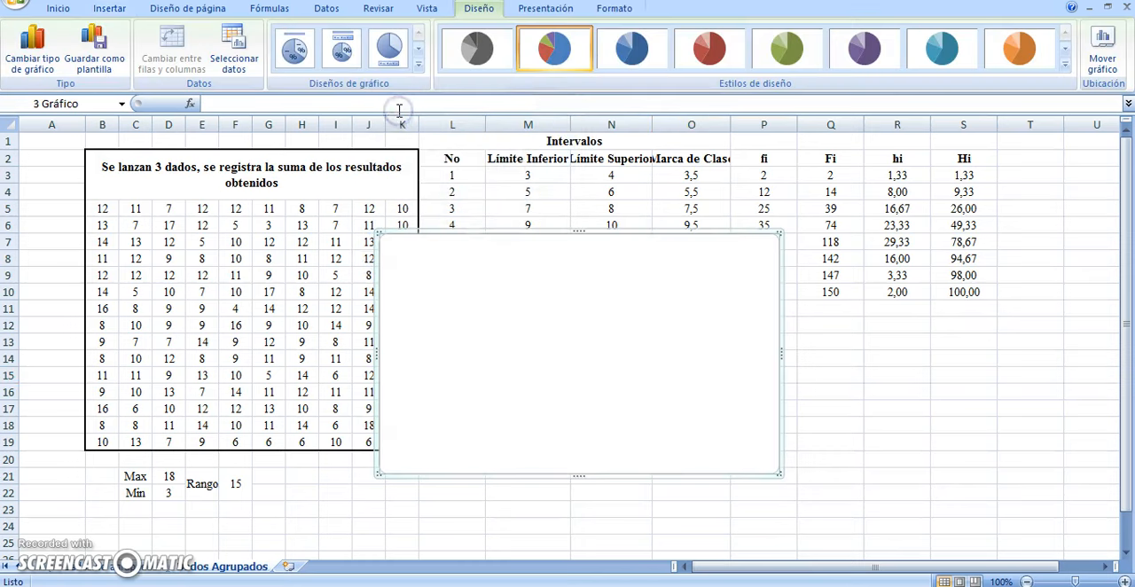
left_click_drag(461, 240, 600, 315)
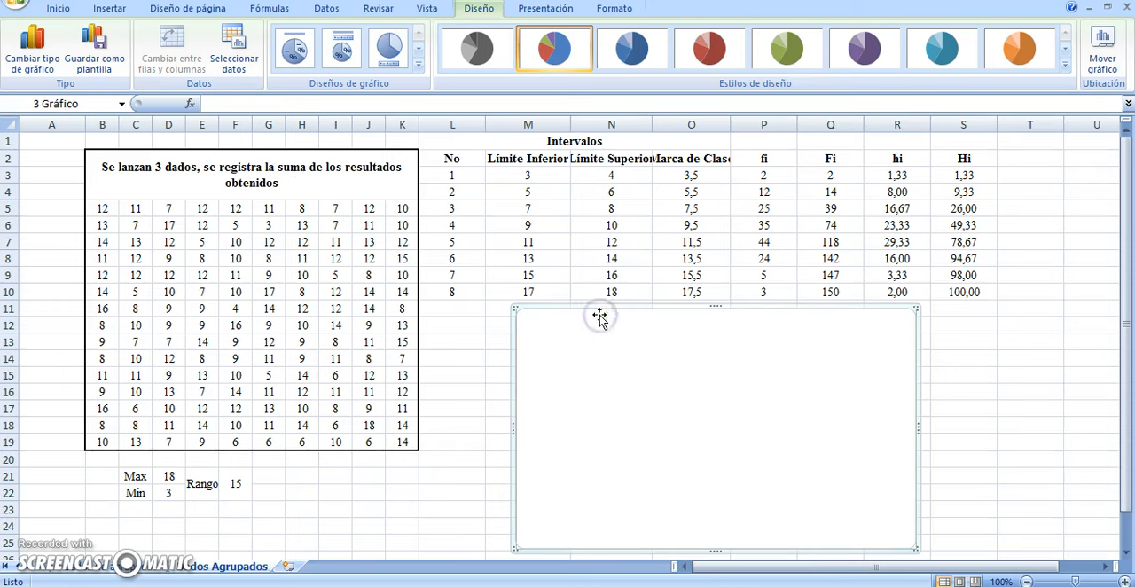
Add a data series to the pie chart using the fi frequencies in P3:P10 as its values
right_click(676, 401)
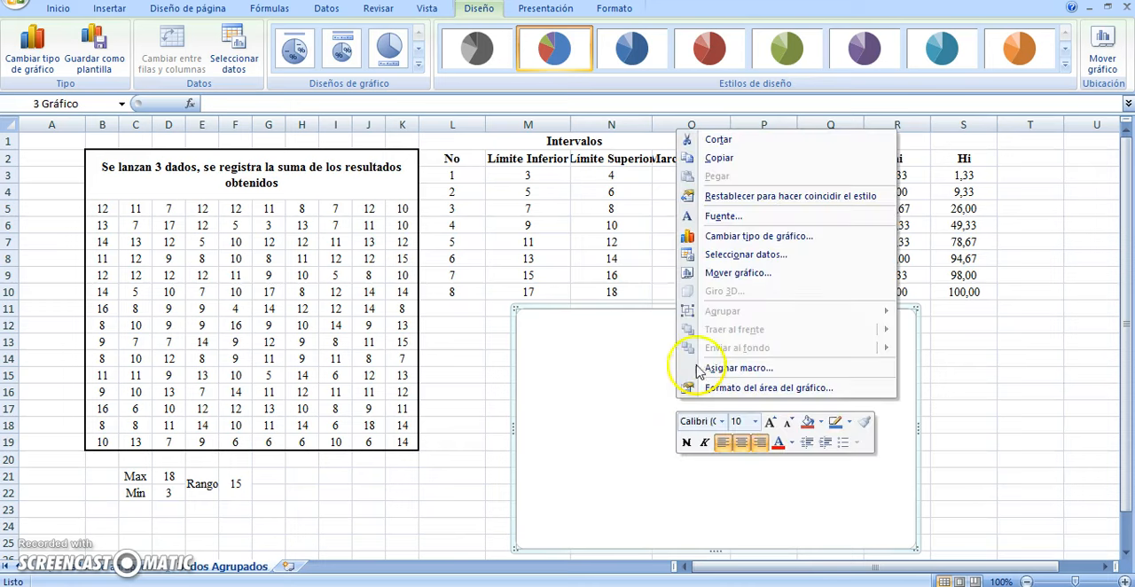
left_click(749, 255)
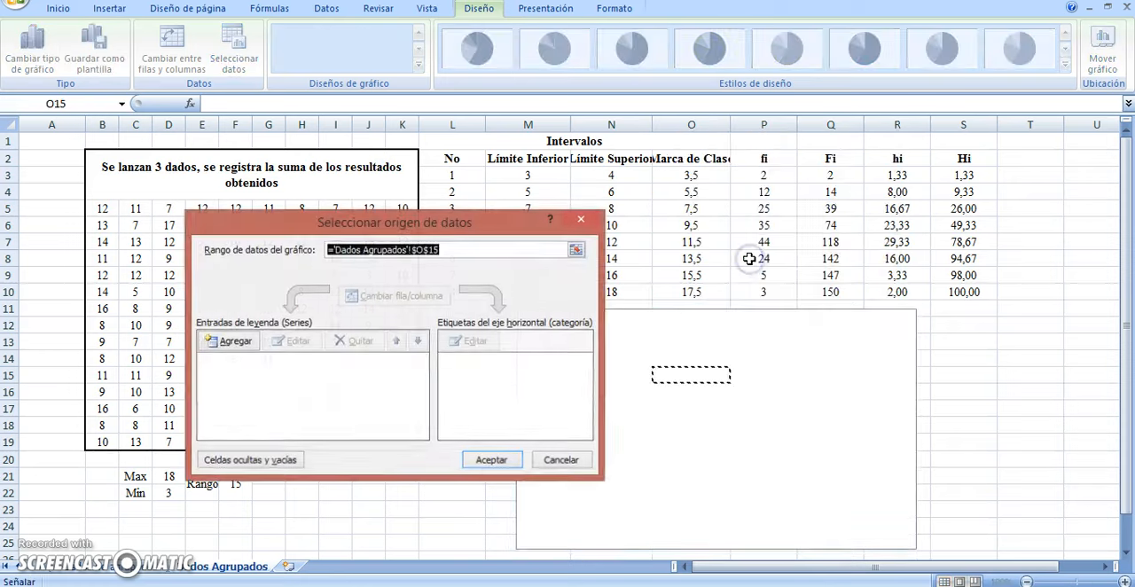
left_click(235, 343)
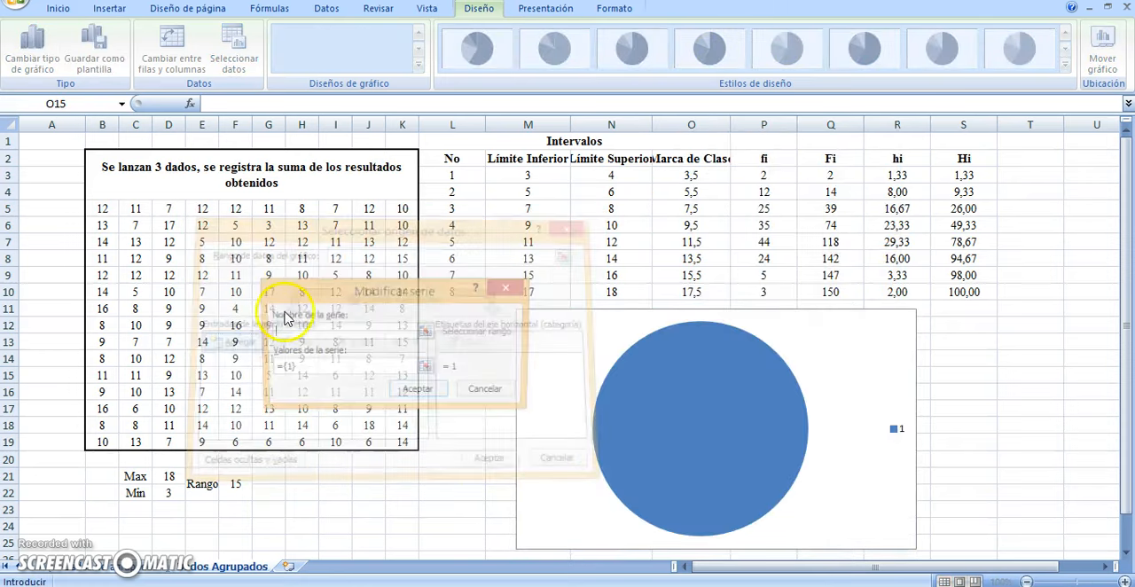
left_click(427, 368)
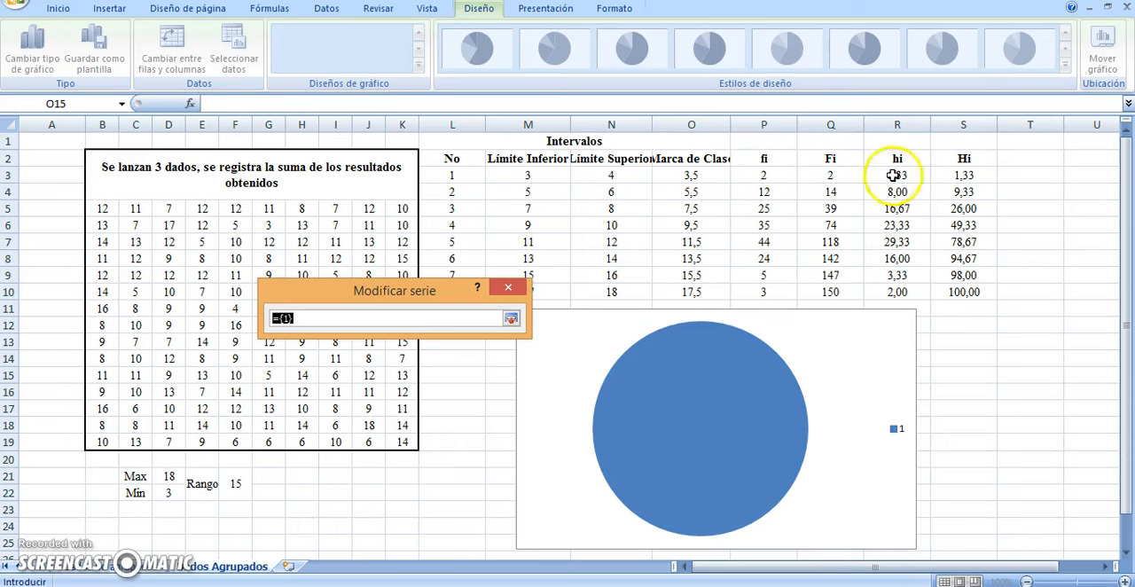
left_click_drag(763, 175, 754, 295)
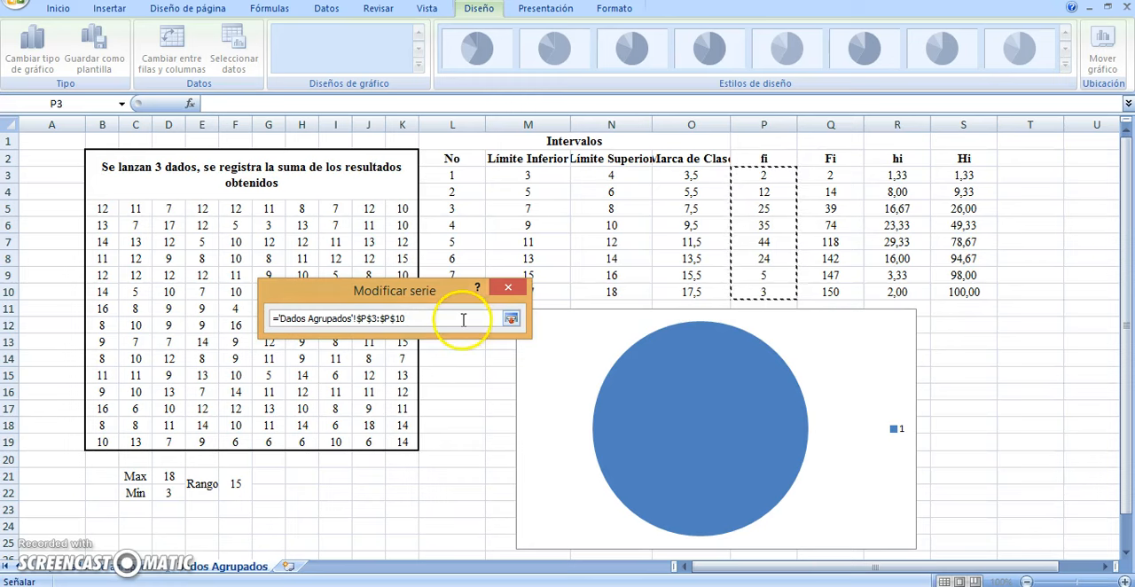
left_click(510, 318)
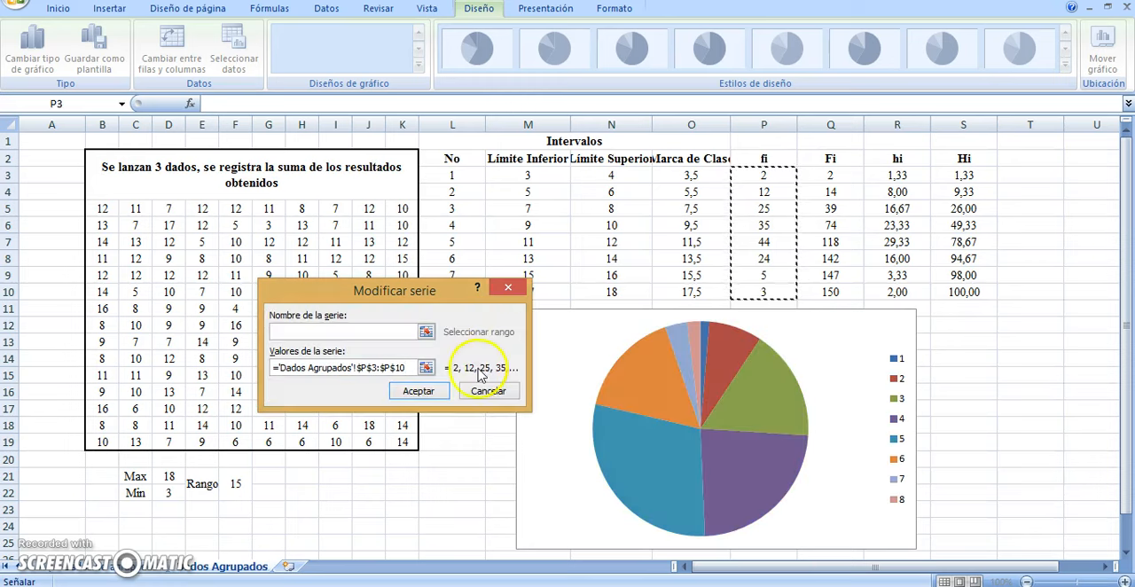
left_click(418, 391)
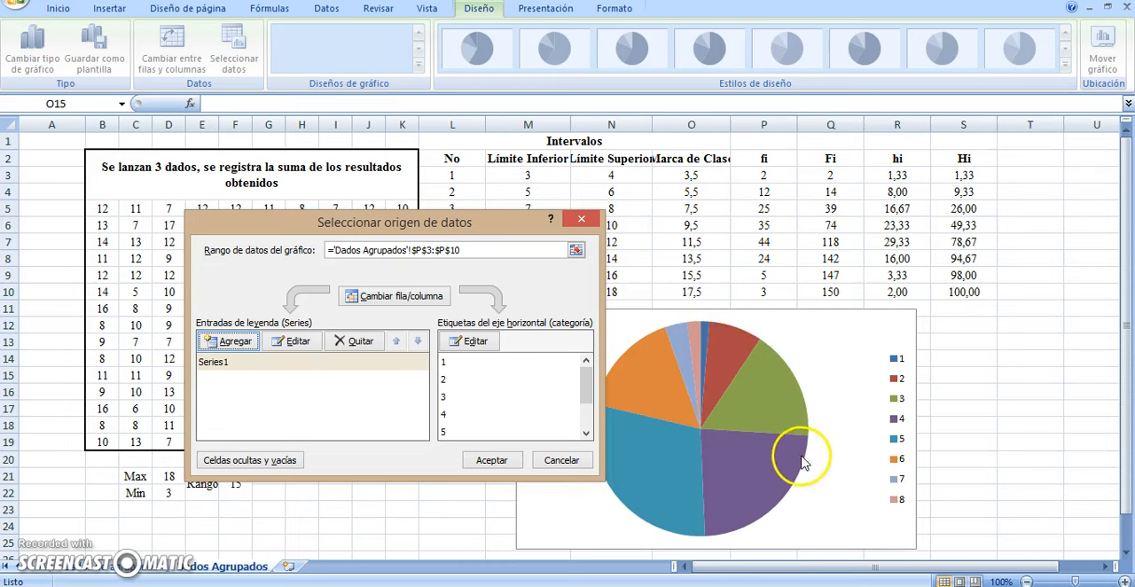
Set the pie chart's category labels to the class marks in O3:O10 and accept the data source
left_click(481, 345)
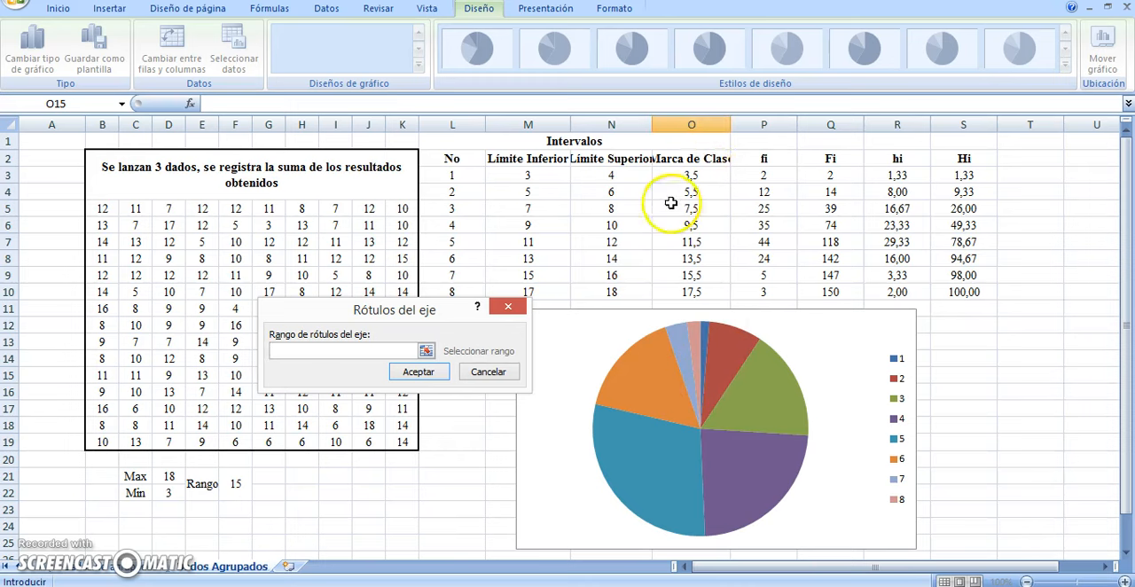
left_click(706, 175)
left_click_drag(705, 175, 696, 288)
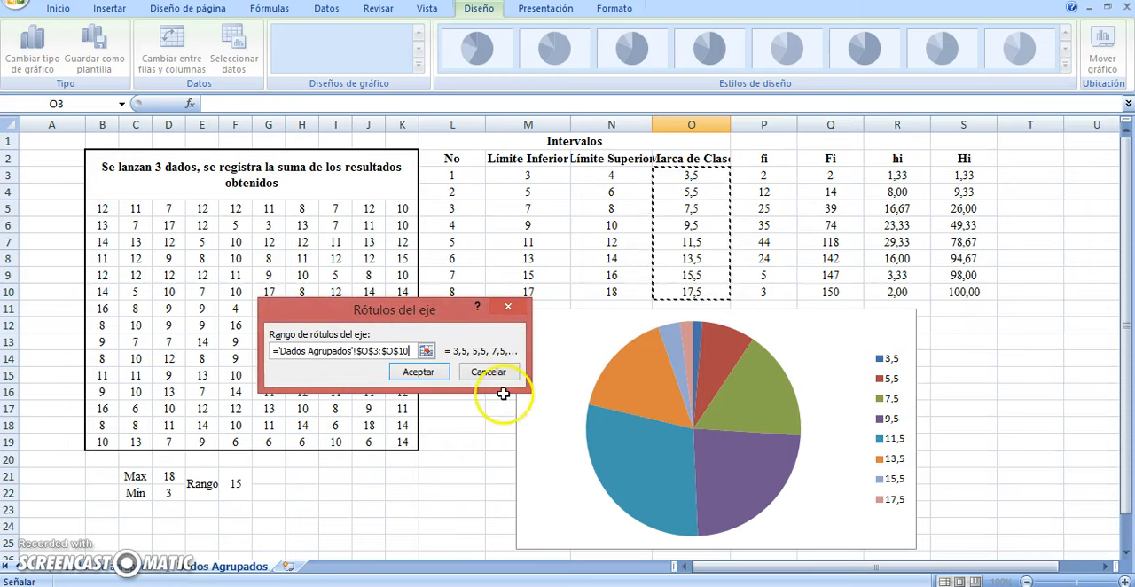
left_click(418, 372)
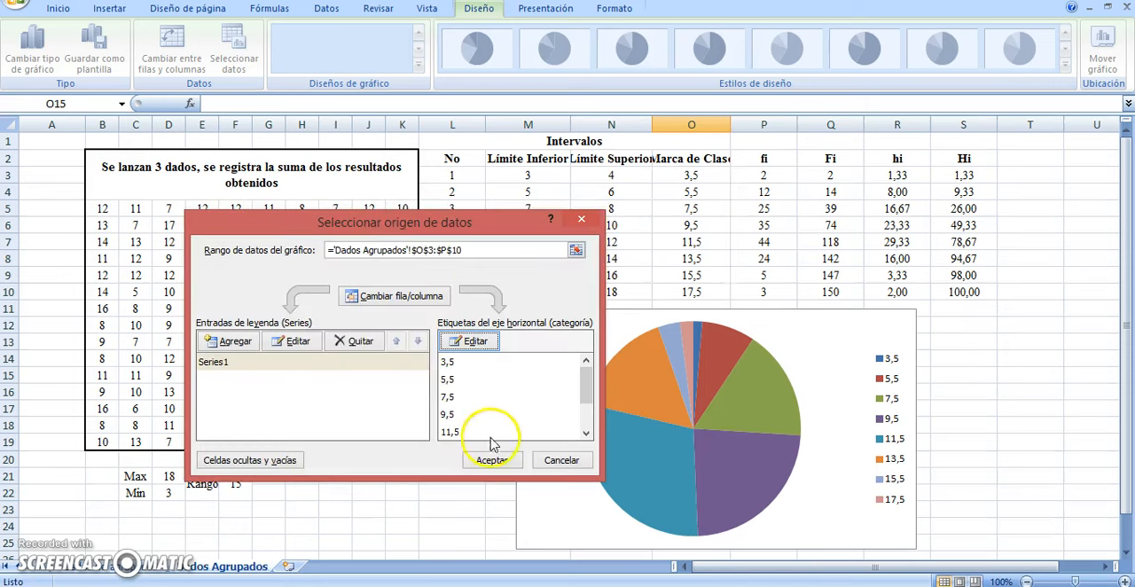
left_click(491, 461)
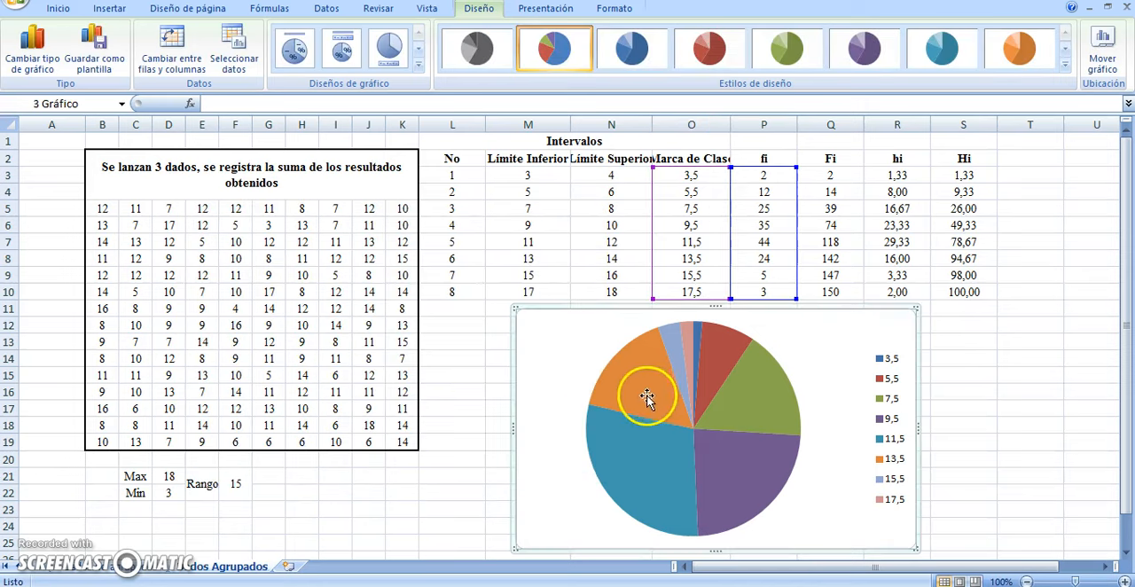
left_click(949, 377)
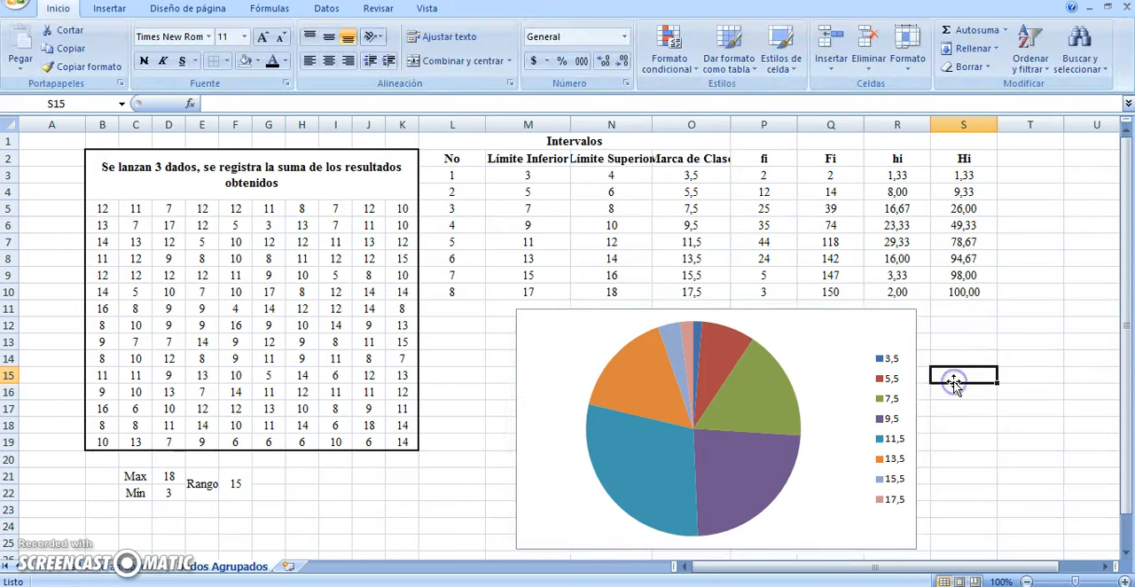
Add data labels to the slices of the pie chart
left_click(660, 393)
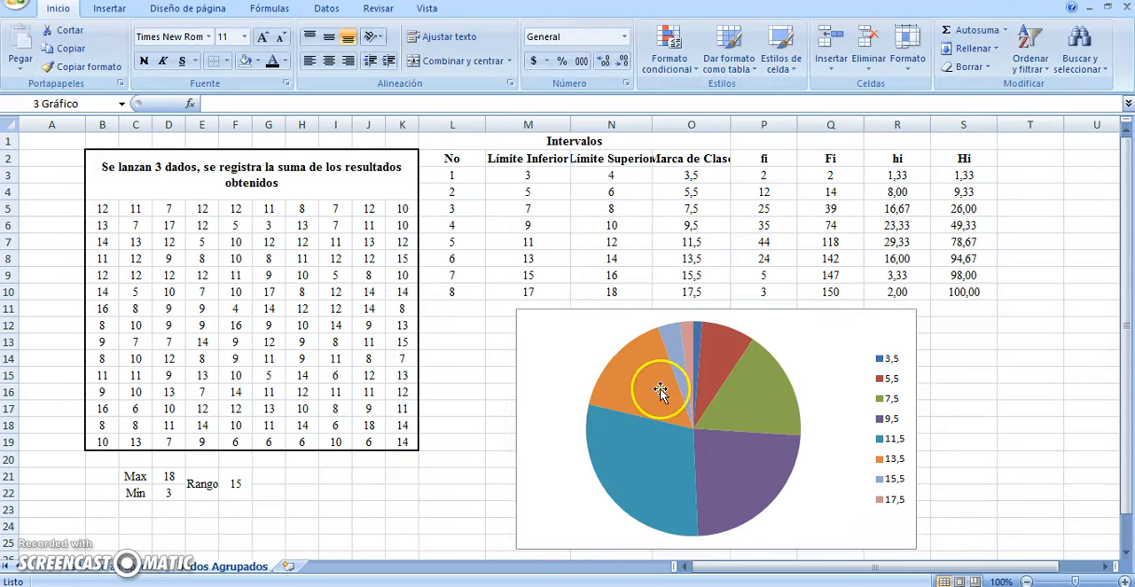
left_click(661, 393)
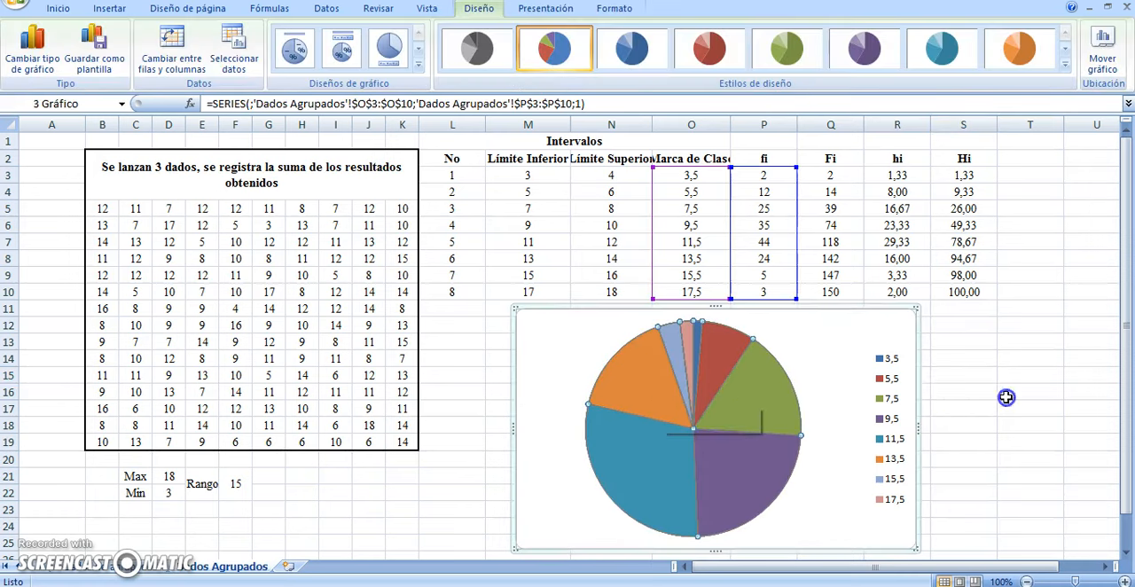
left_click(1006, 397)
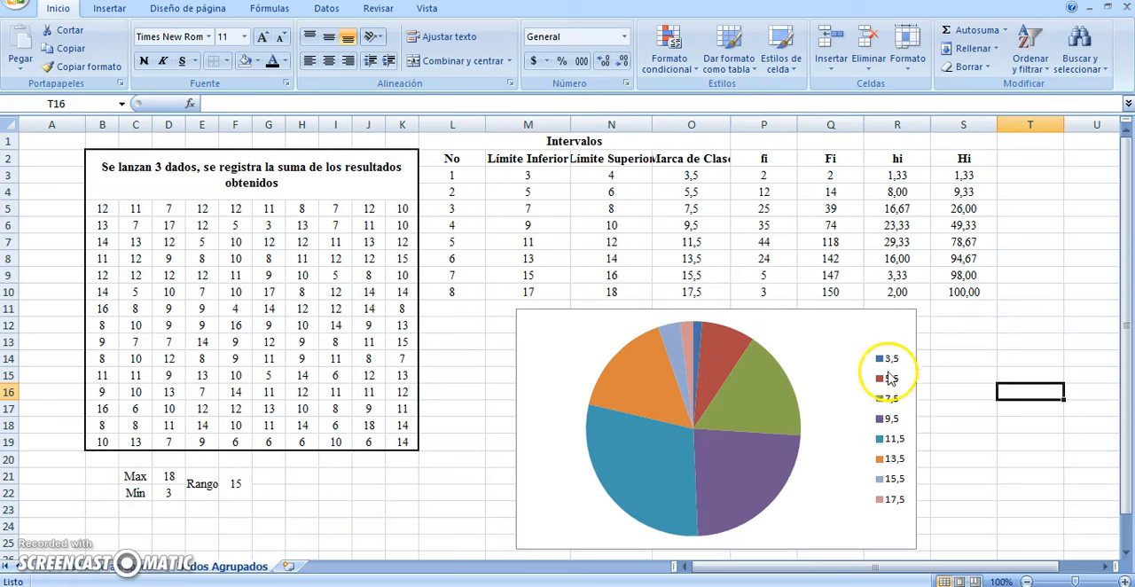
right_click(665, 390)
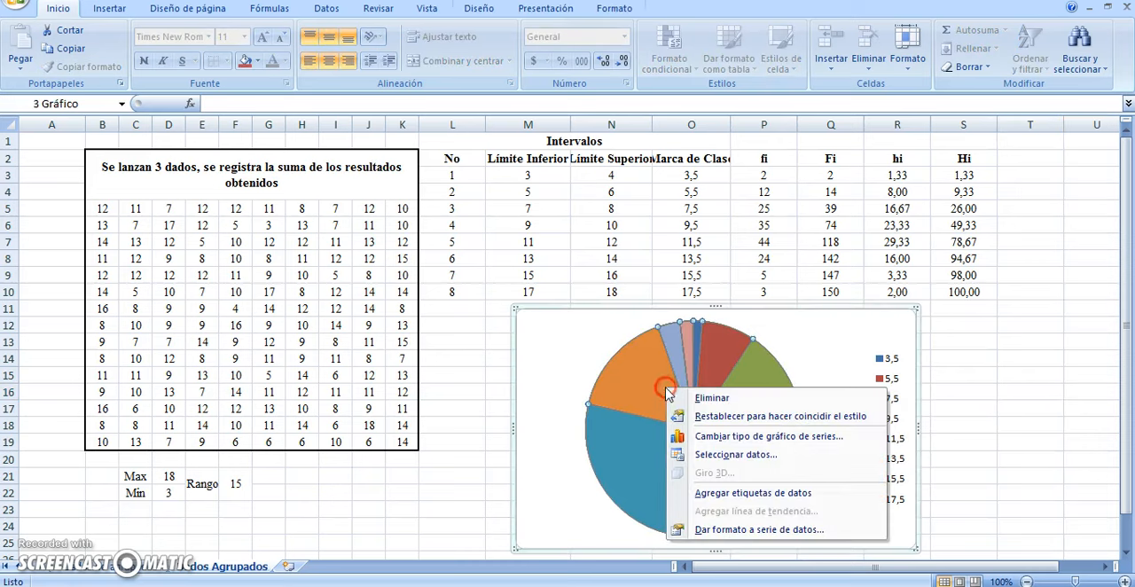
left_click(647, 393)
right_click(648, 388)
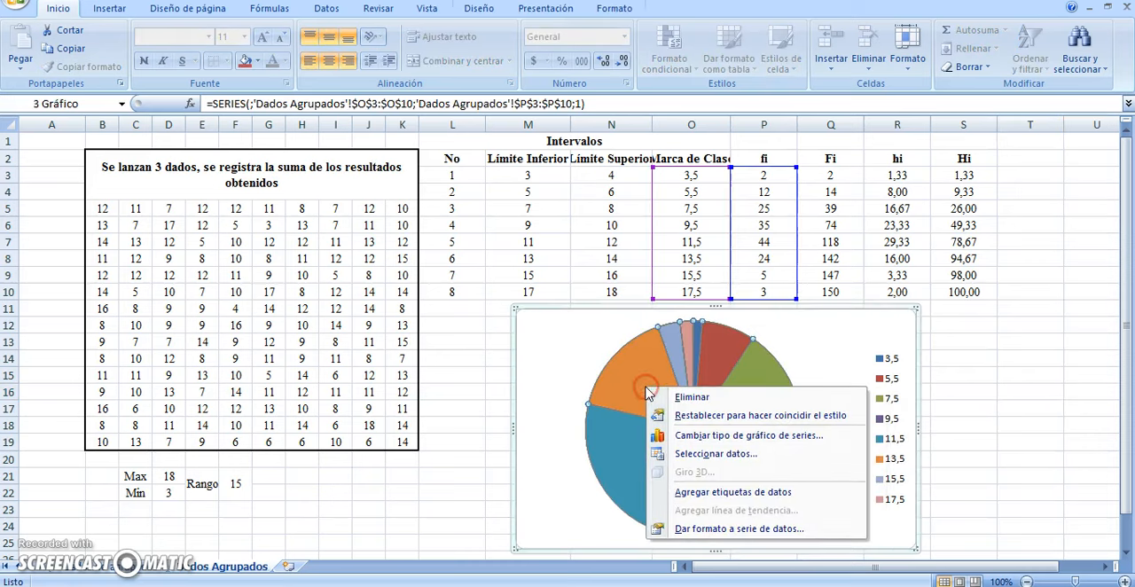
left_click(686, 492)
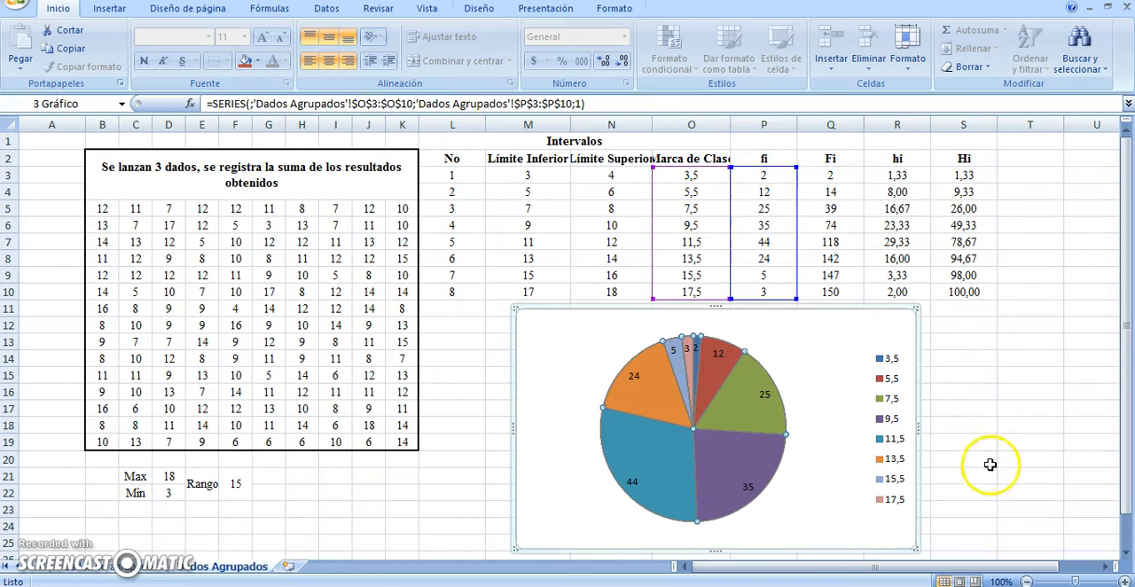
Add percentages alongside the values in the pie chart's data labels
right_click(660, 401)
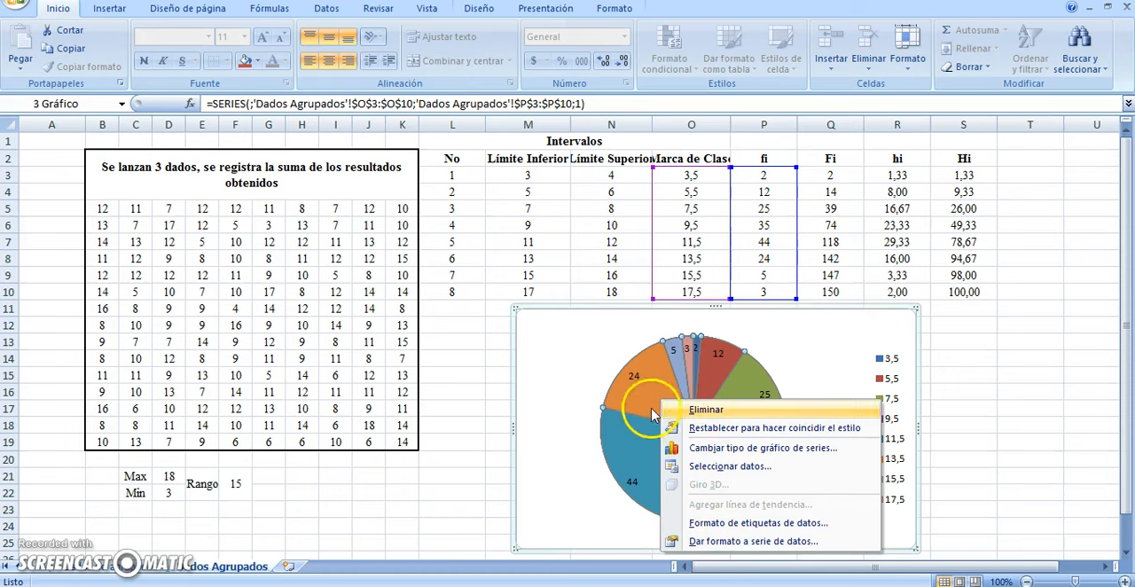
left_click(720, 523)
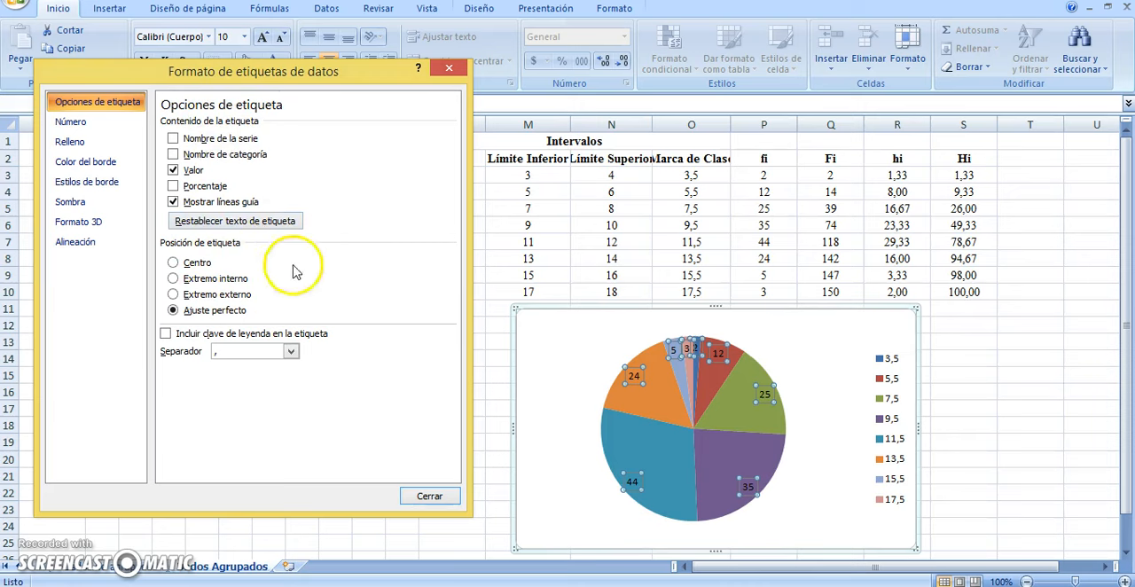
left_click(173, 171)
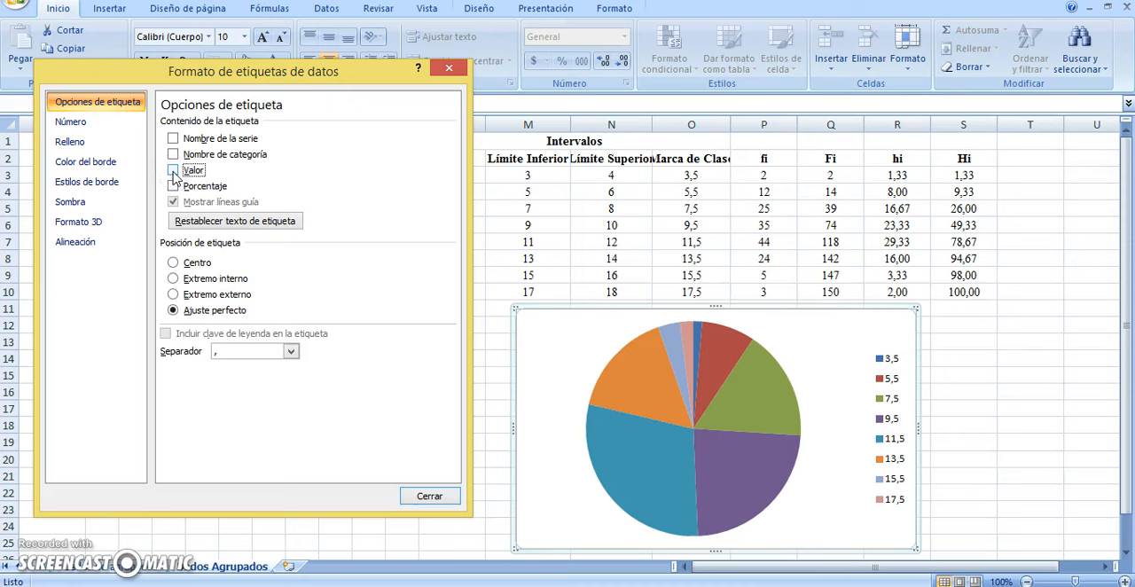
left_click(172, 171)
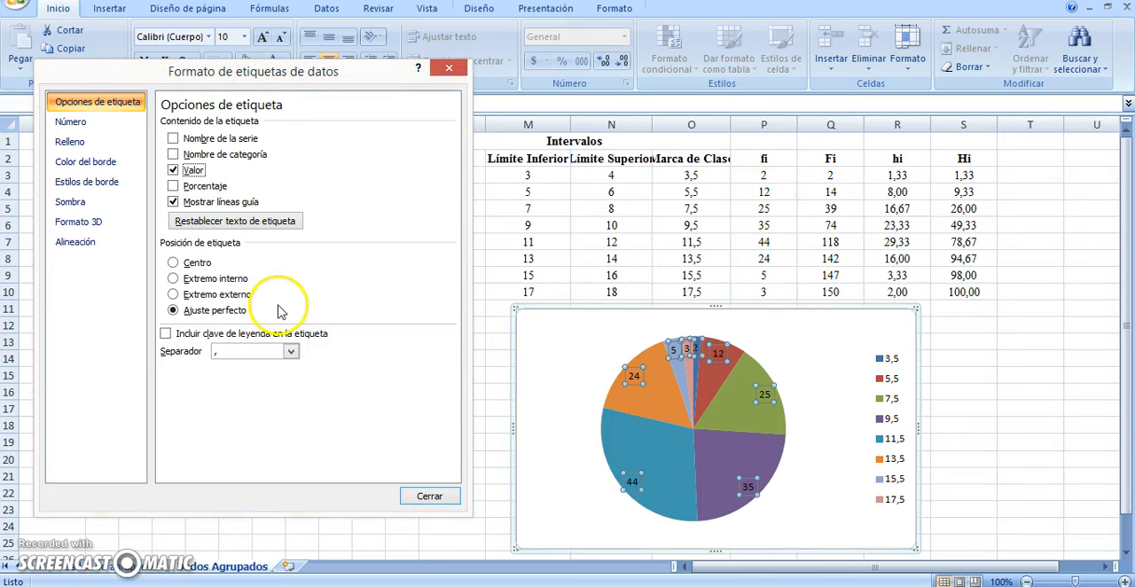
left_click(172, 187)
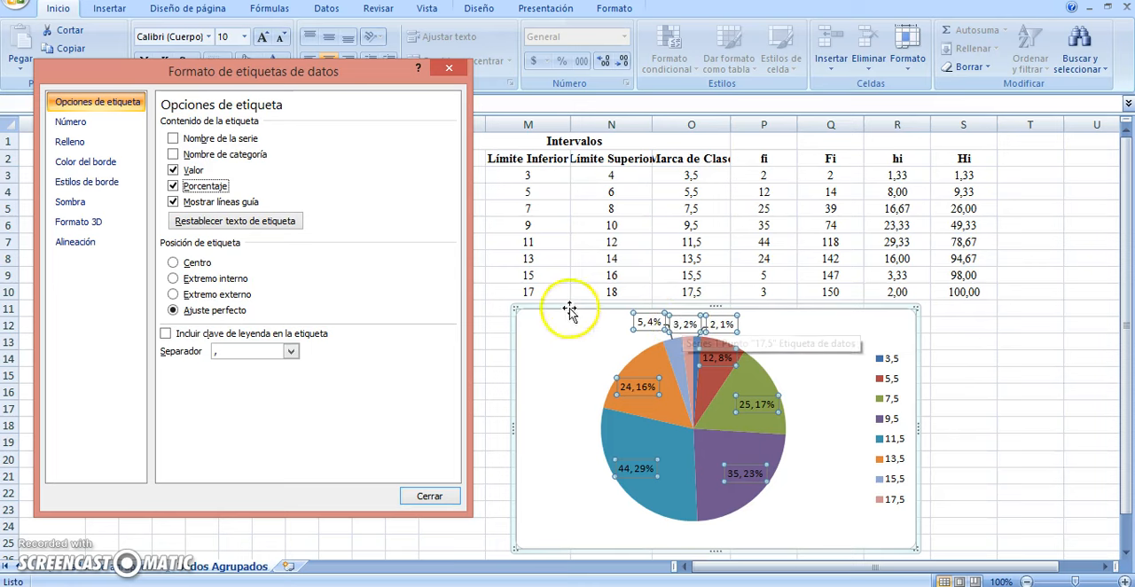
Try adding category names and hiding the values and leader lines in the pie chart's data labels
left_click(174, 155)
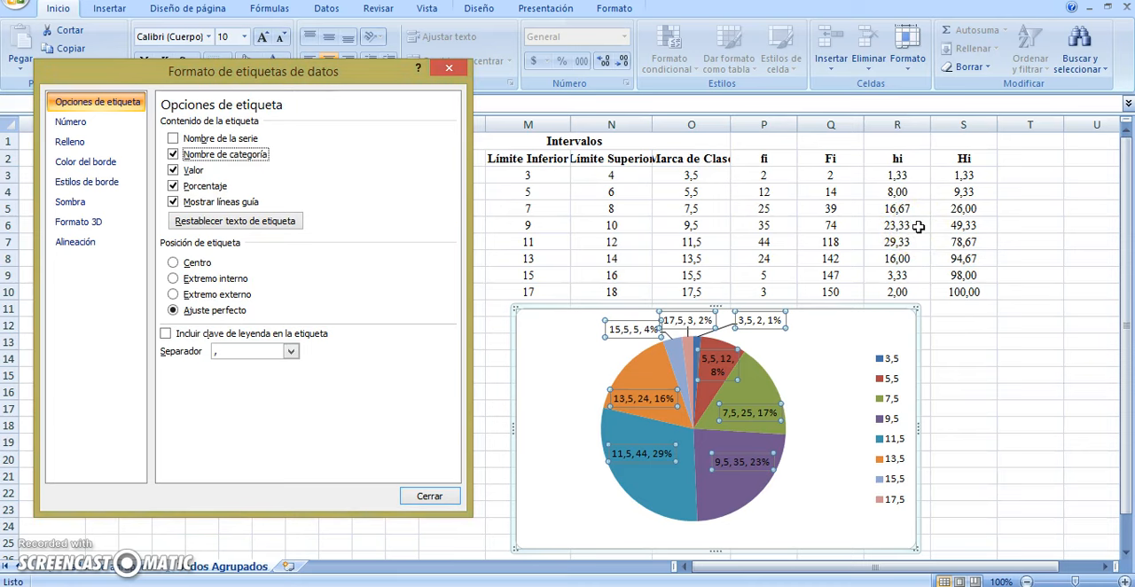
left_click(172, 154)
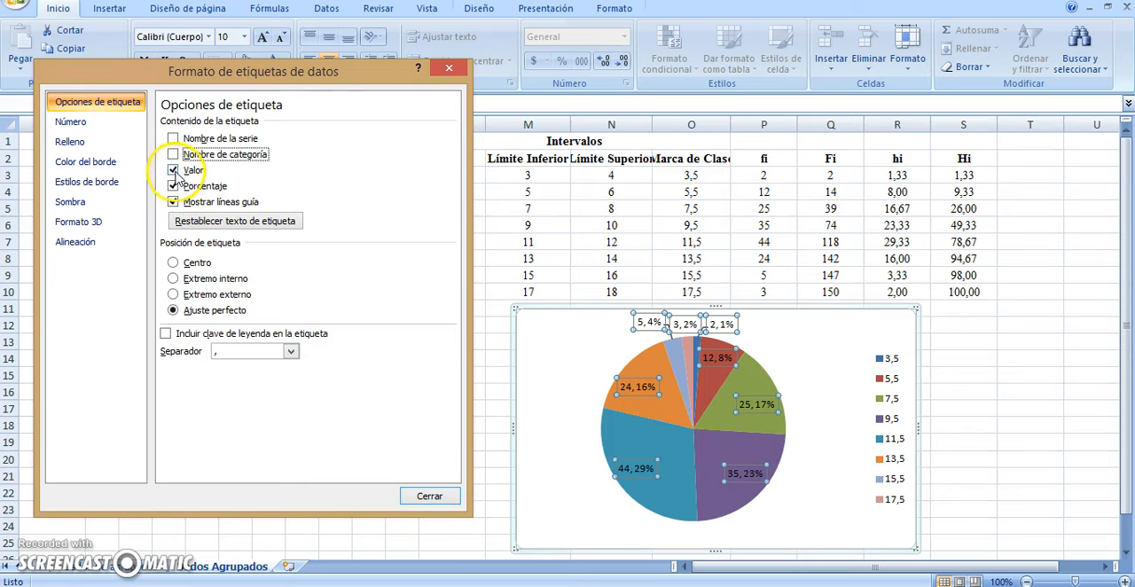
left_click(173, 171)
left_click(173, 171)
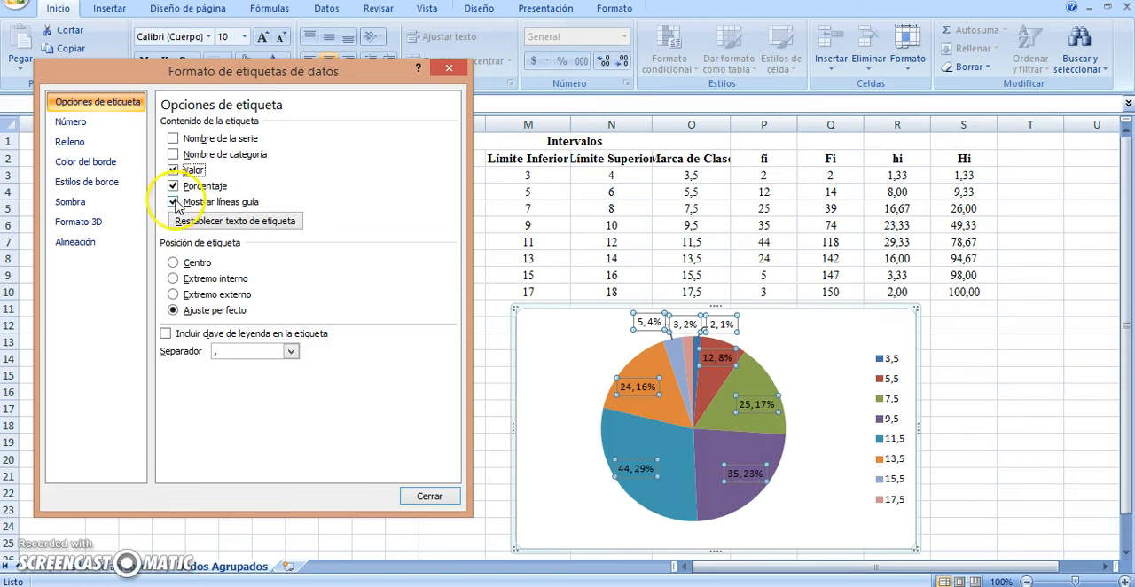
left_click(174, 202)
left_click(174, 202)
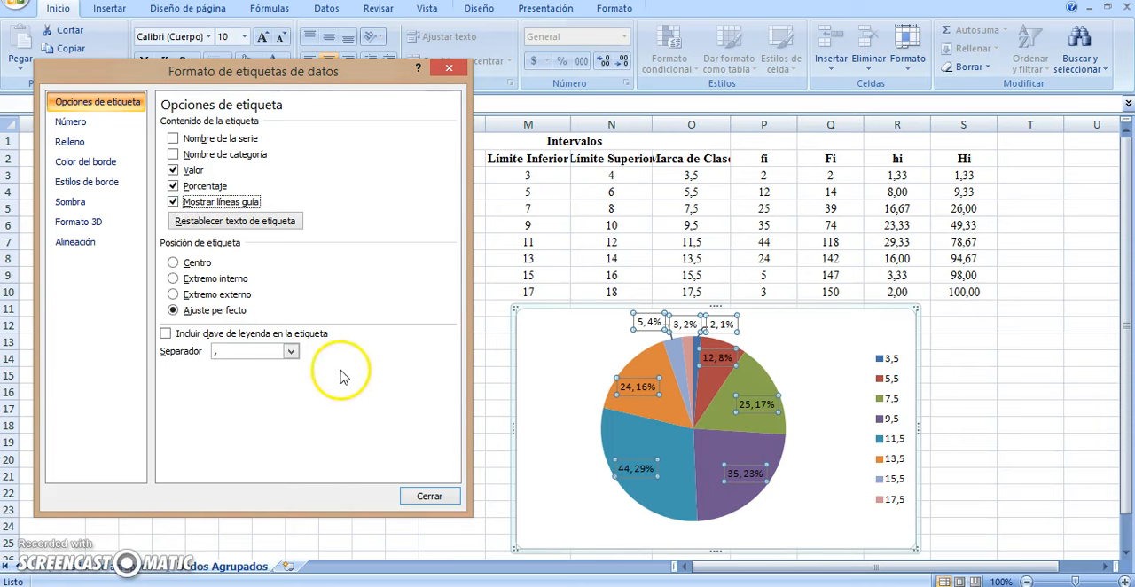
Close the data label formatting and switch to the Dados no agrupados sheet
left_click(429, 499)
left_click(469, 436)
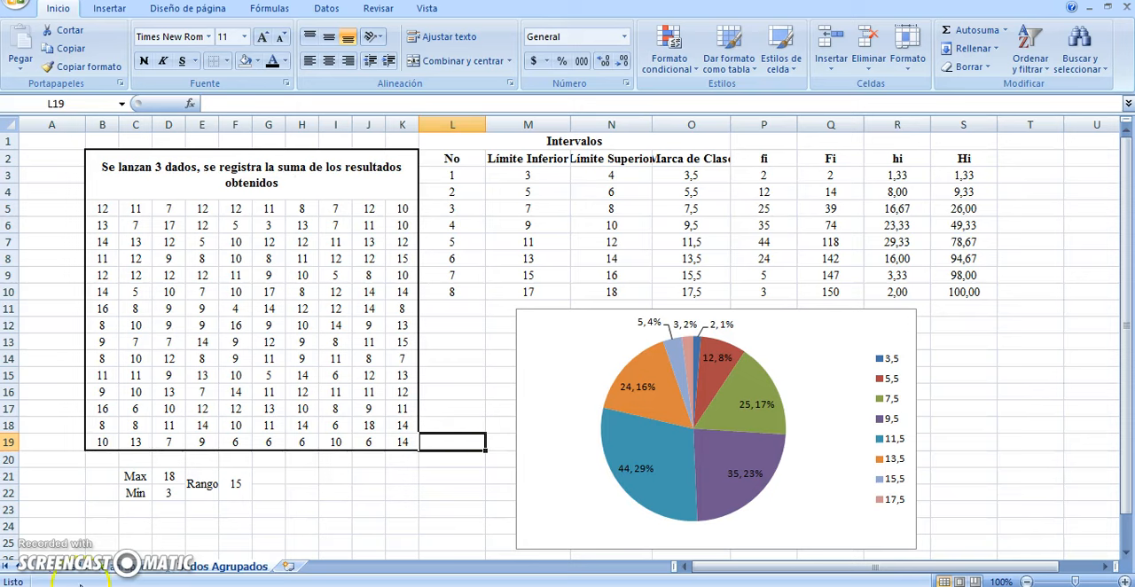
left_click(104, 571)
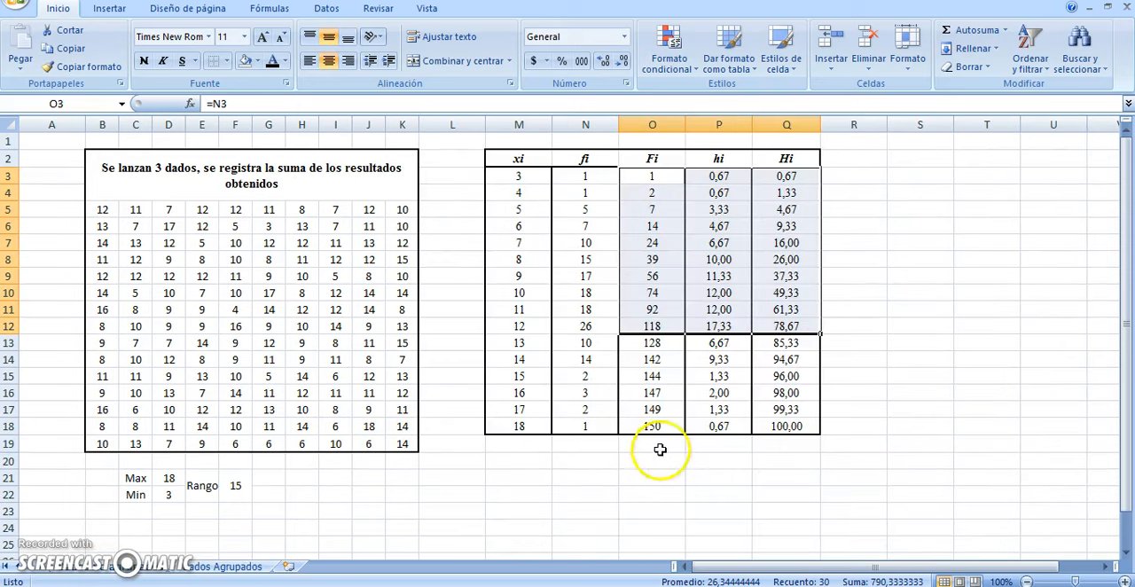
Insert an empty 2-D clustered column chart from a blank cell and place it just right of the frequency table
left_click(642, 492)
left_click_drag(725, 567, 773, 577)
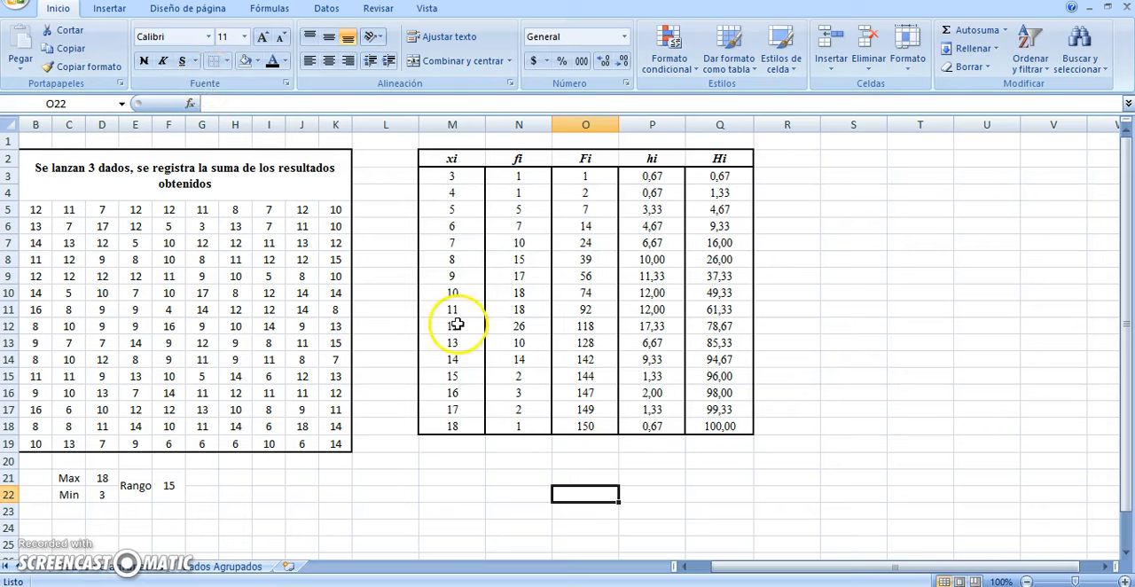
left_click(122, 8)
left_click(301, 49)
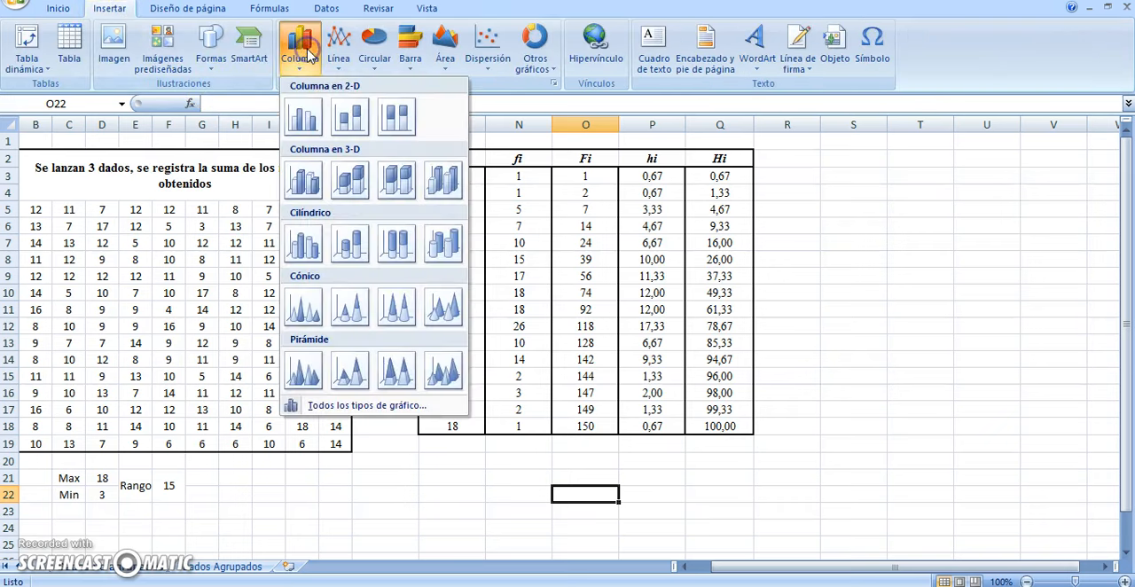
left_click(302, 116)
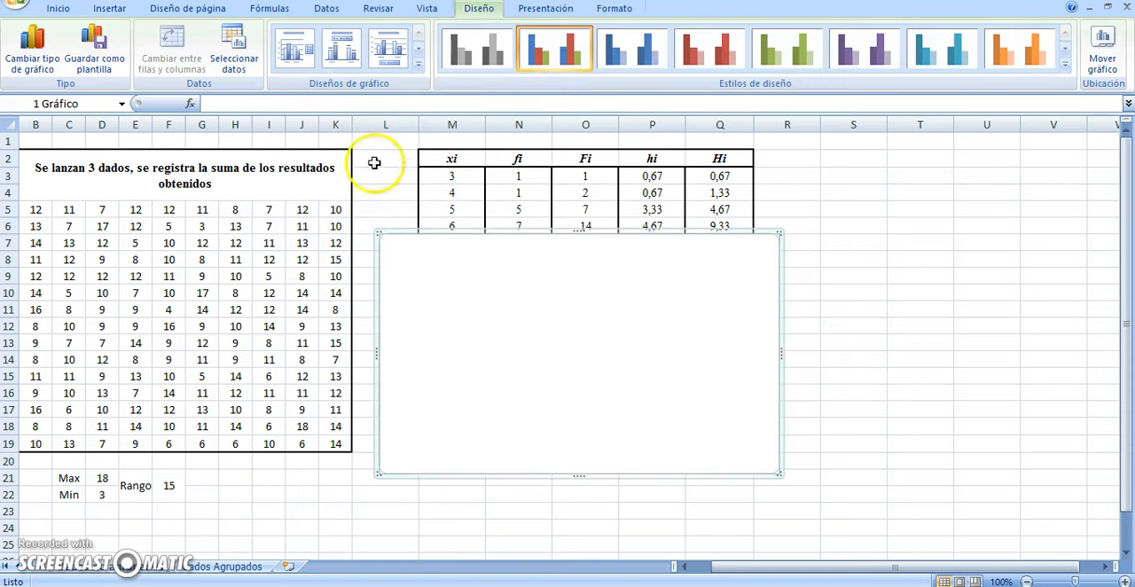
left_click_drag(441, 243, 824, 213)
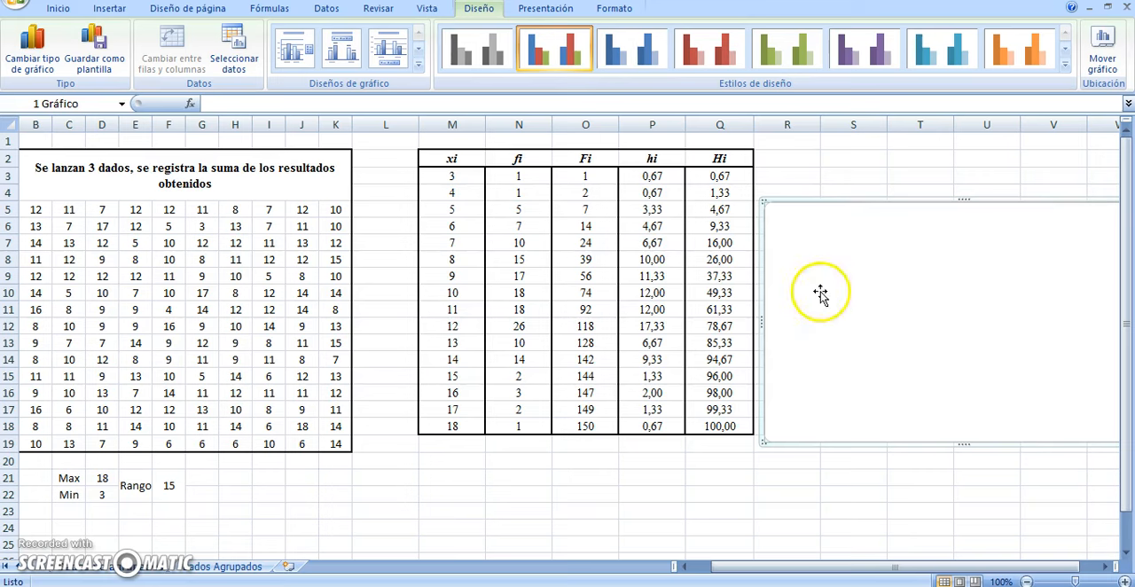
Add a data series to the column chart using the fi frequencies in N3:N18 as its values
right_click(845, 360)
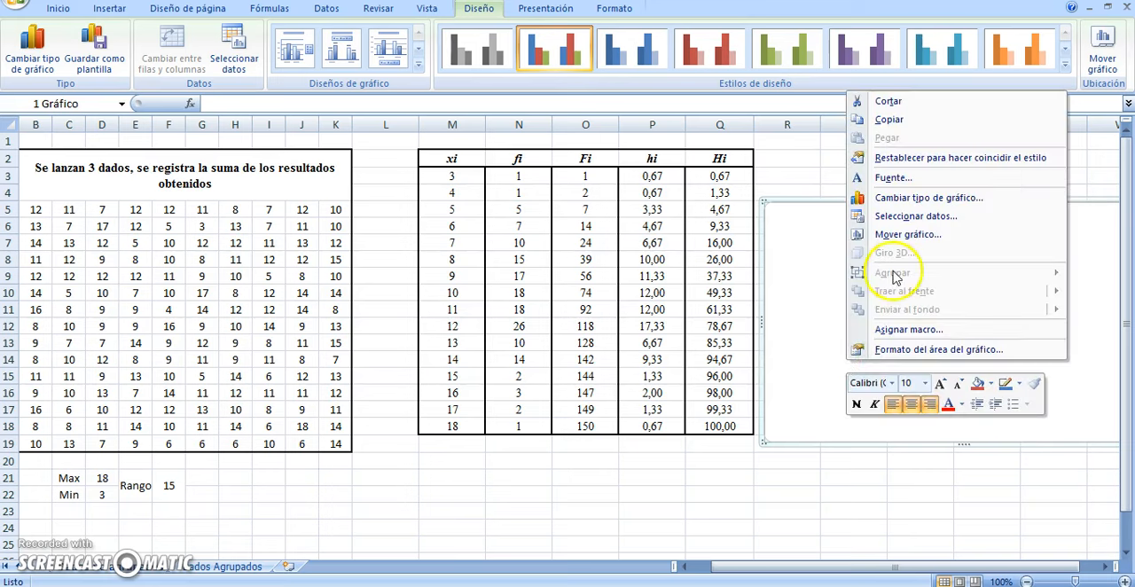
left_click(916, 216)
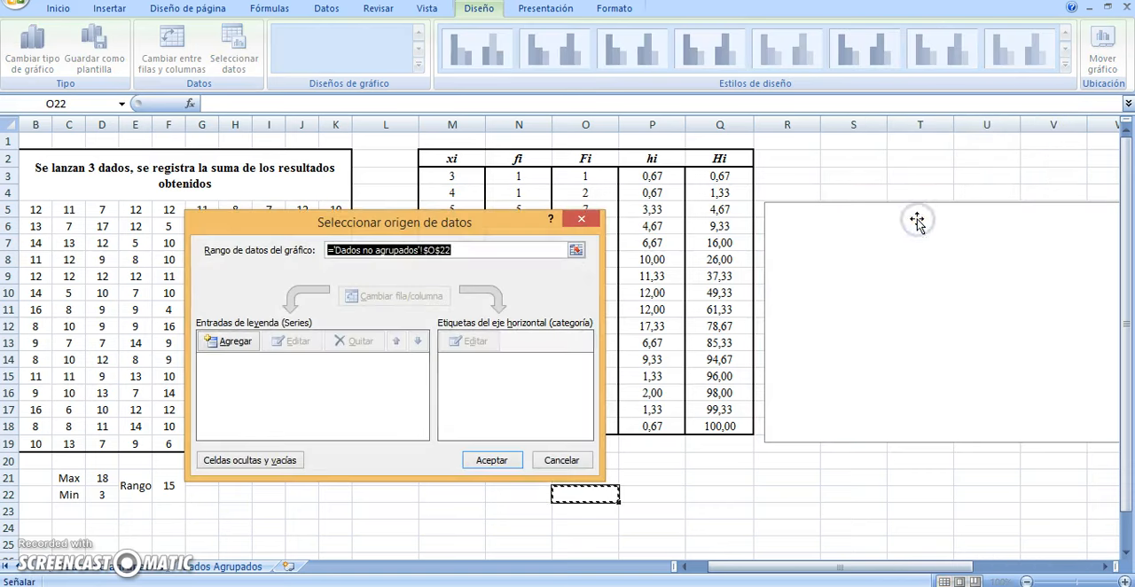
left_click_drag(446, 222, 244, 180)
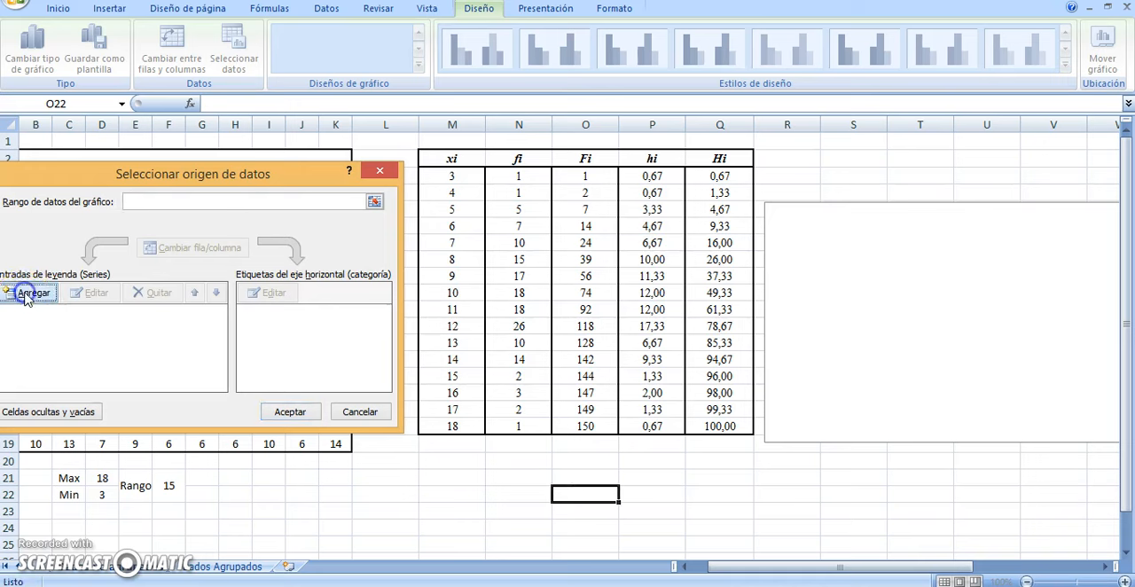
left_click(26, 294)
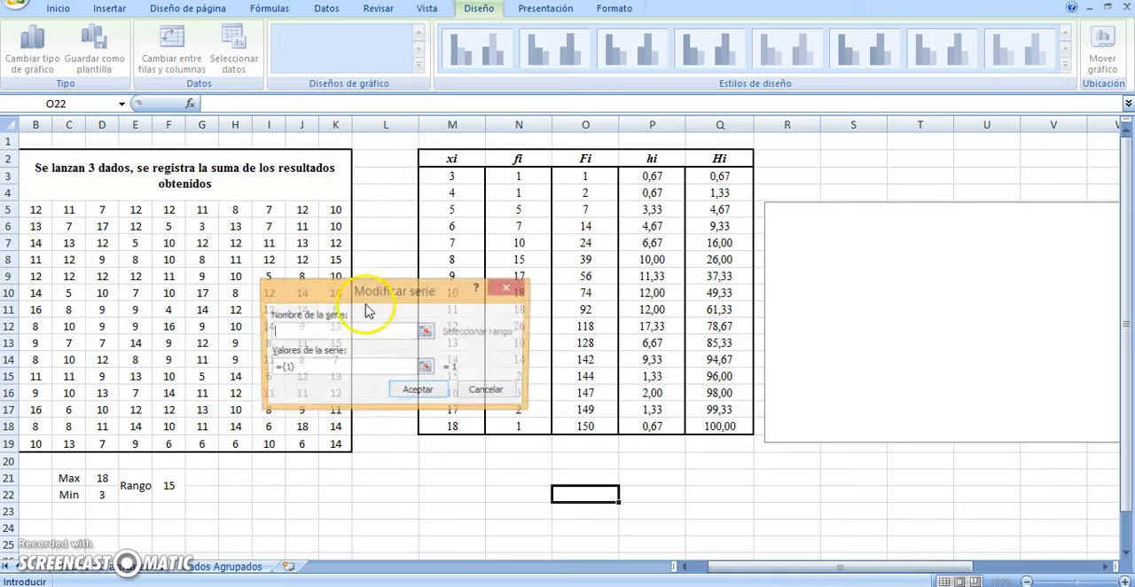
left_click(427, 369)
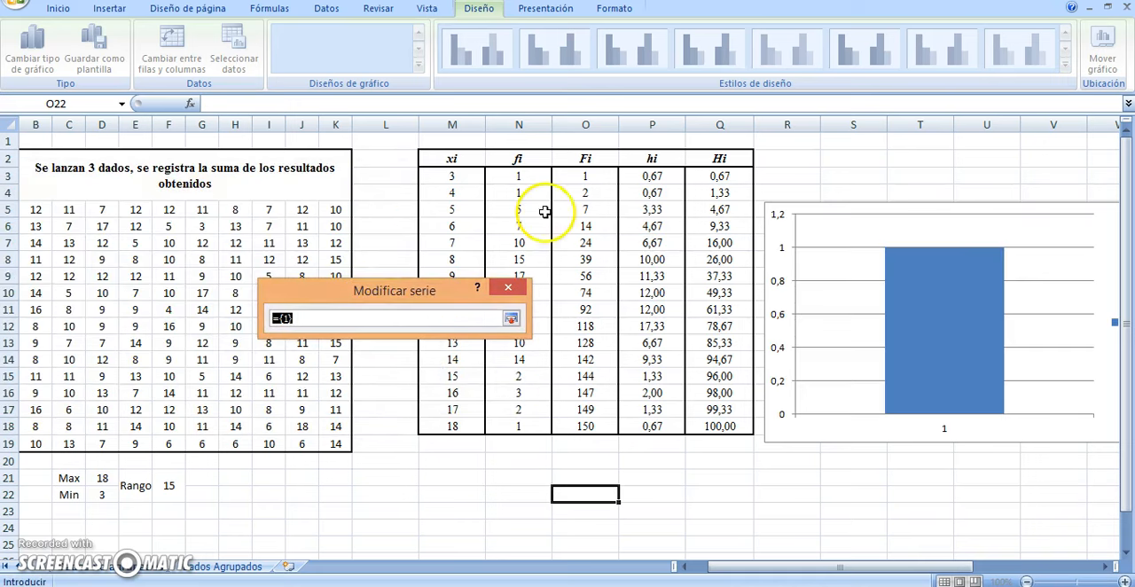
left_click_drag(518, 175, 520, 427)
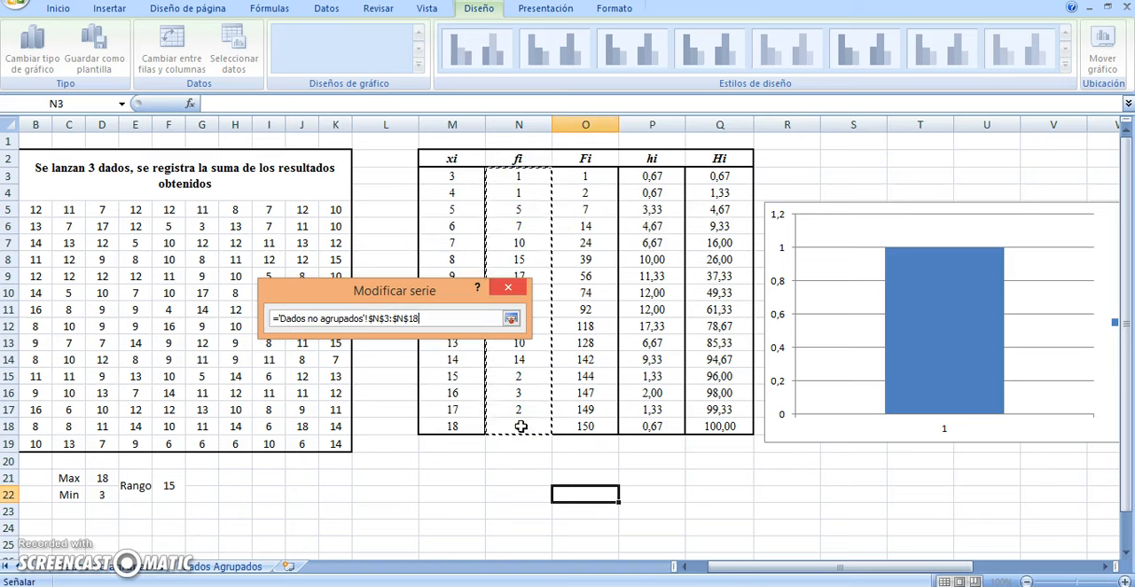
left_click(512, 317)
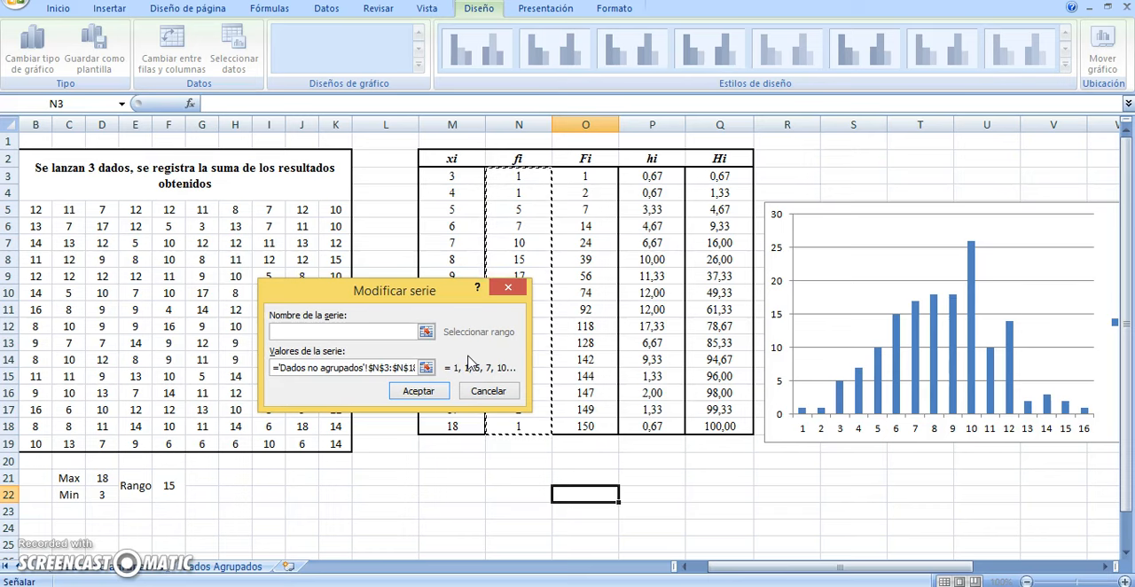
left_click(439, 399)
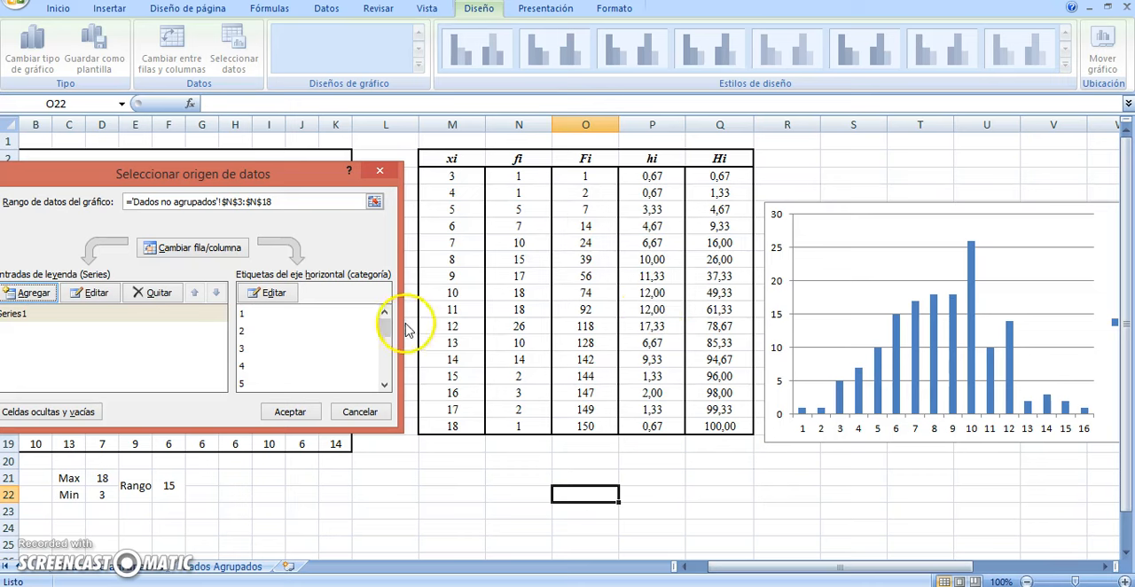
Set the column chart's horizontal axis labels to the xi values in M3:M18 and accept the data source
left_click(287, 301)
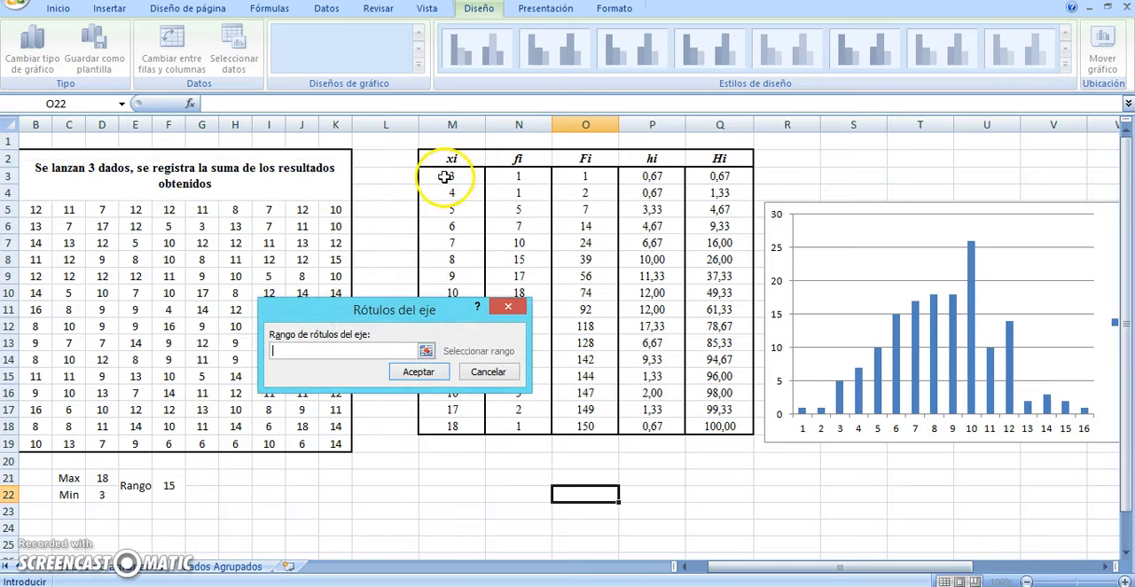
left_click_drag(442, 178, 432, 422)
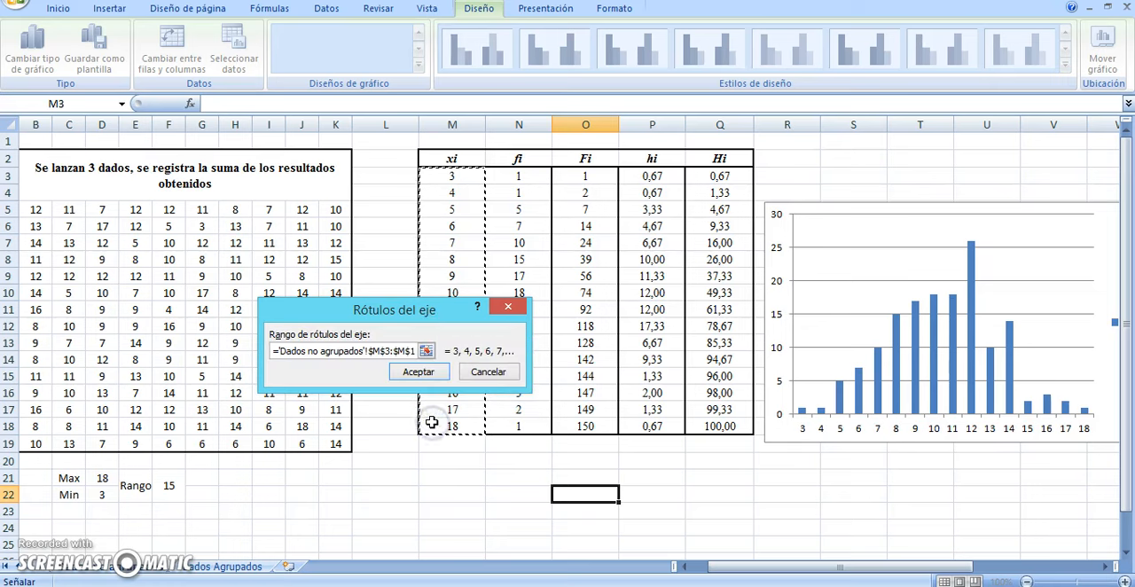
left_click(418, 372)
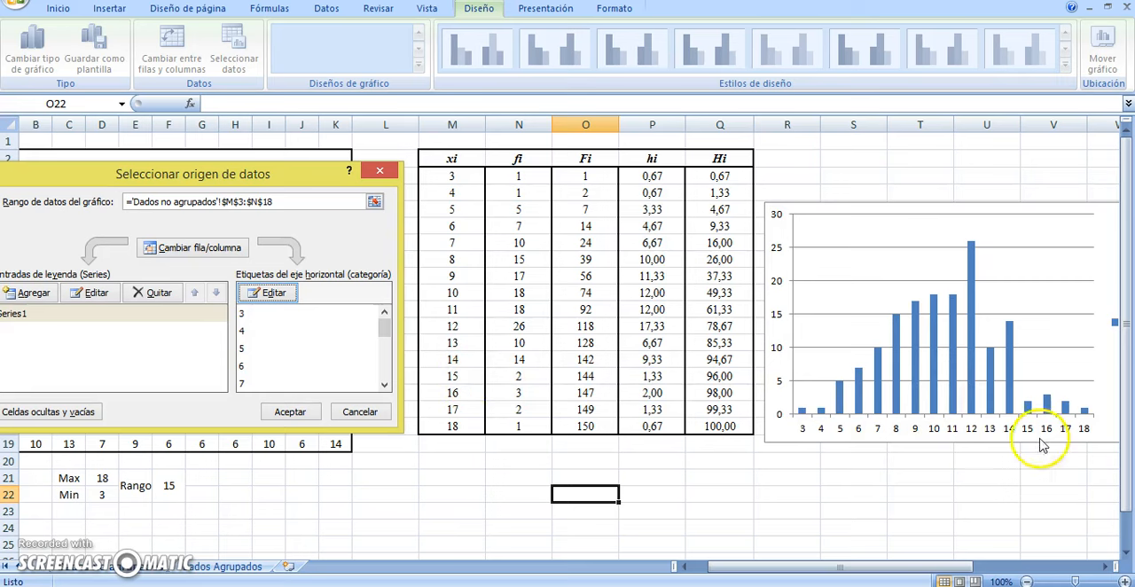
left_click(291, 413)
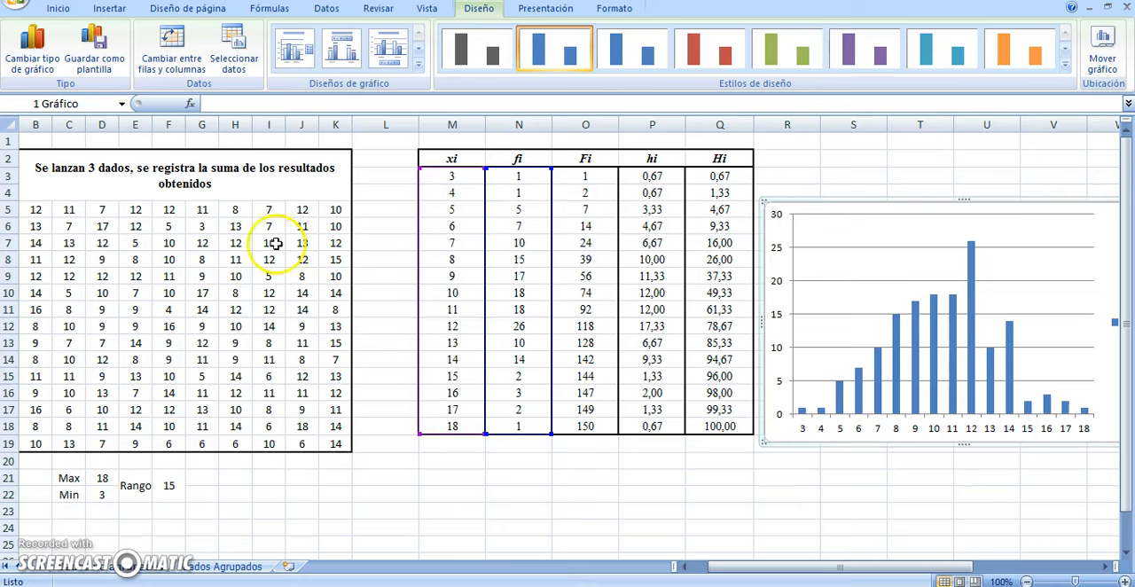
Apply the Diseño 8 chart layout to the column chart to turn it into a histogram with adjoining bars
left_click(420, 51)
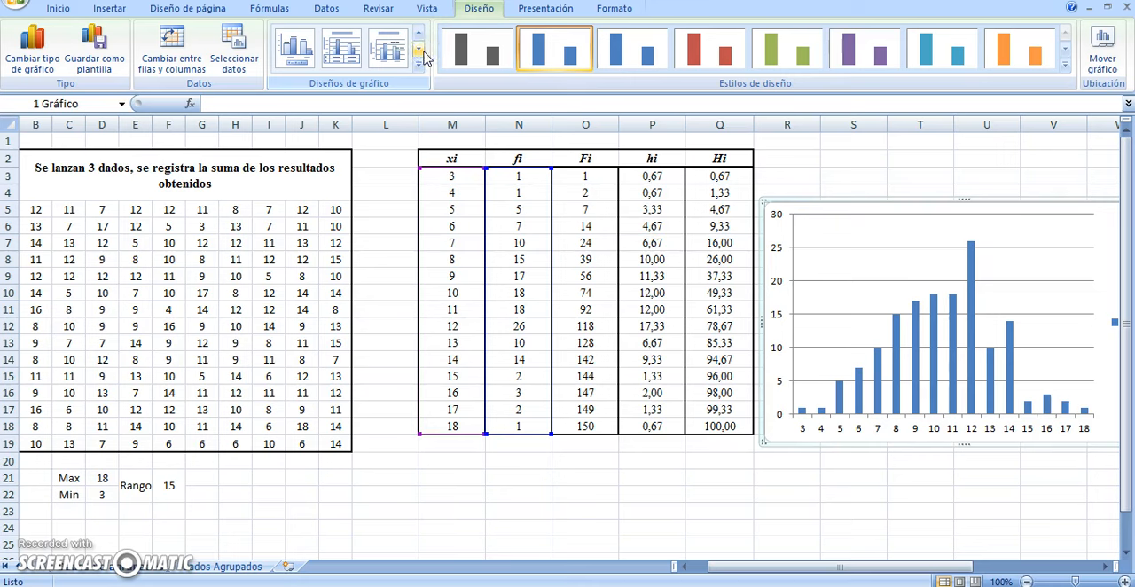
left_click(419, 50)
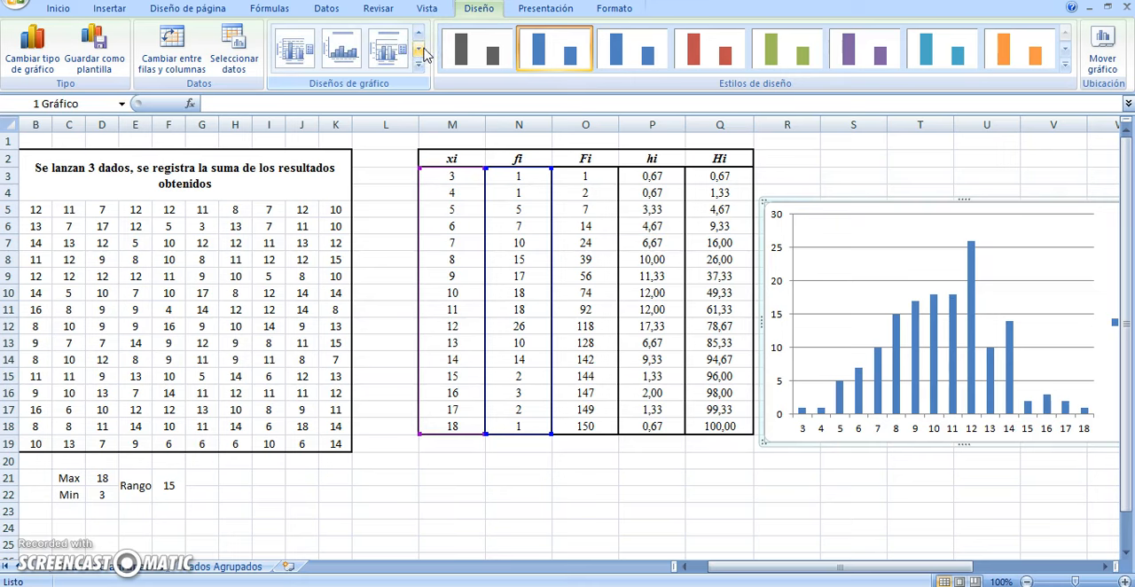
left_click(419, 51)
left_click(420, 34)
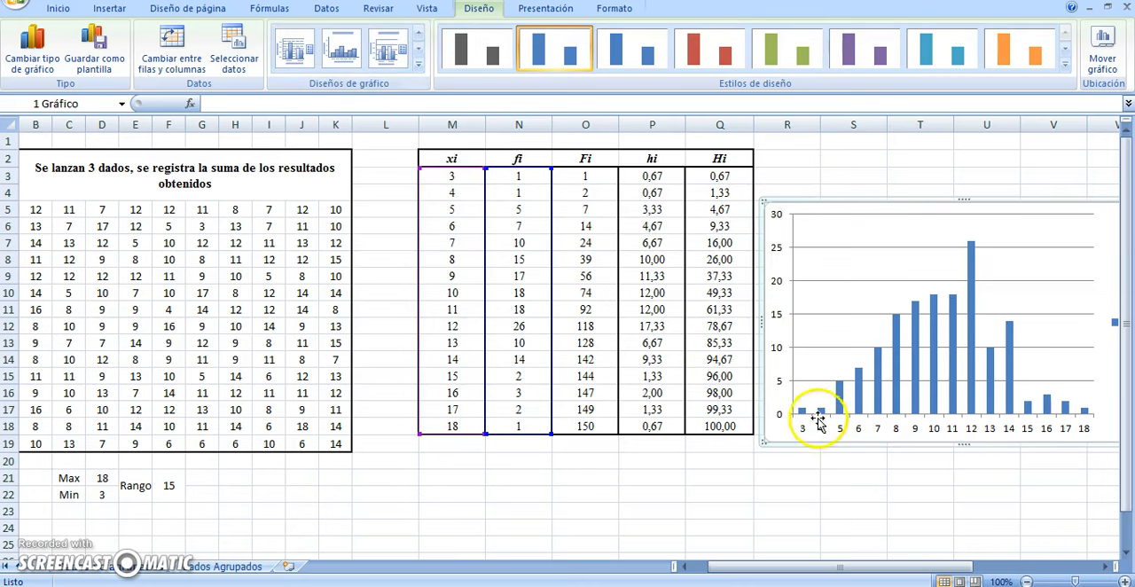
left_click(417, 34)
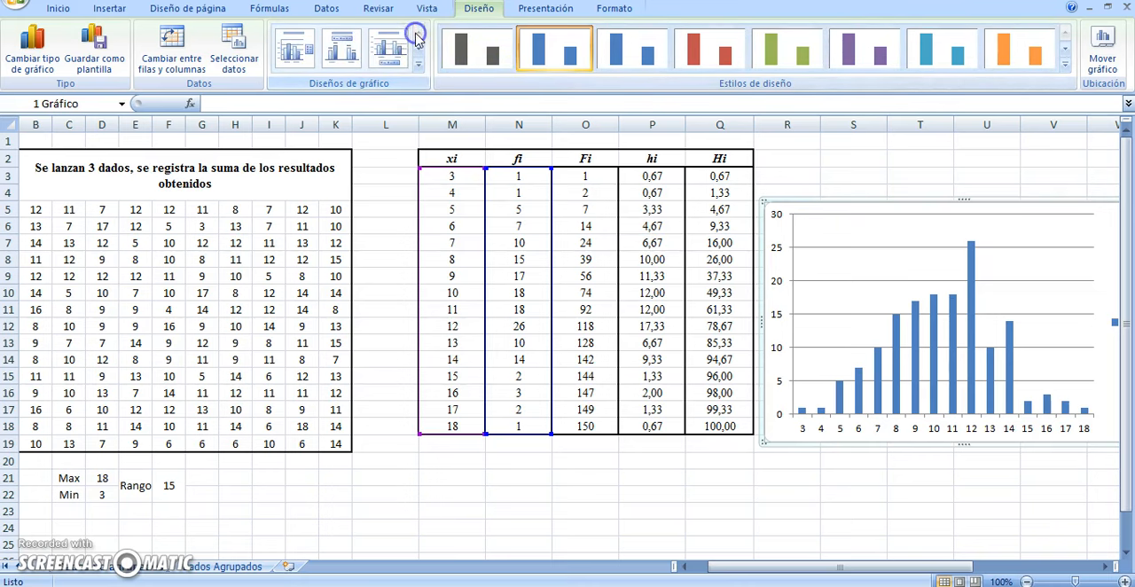
left_click(419, 54)
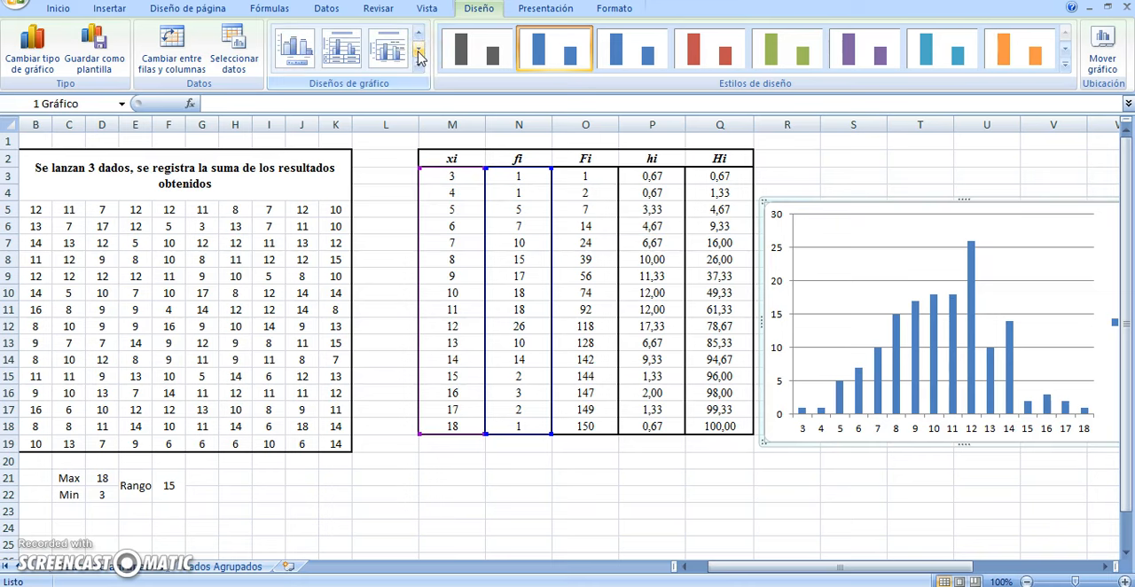
left_click(419, 54)
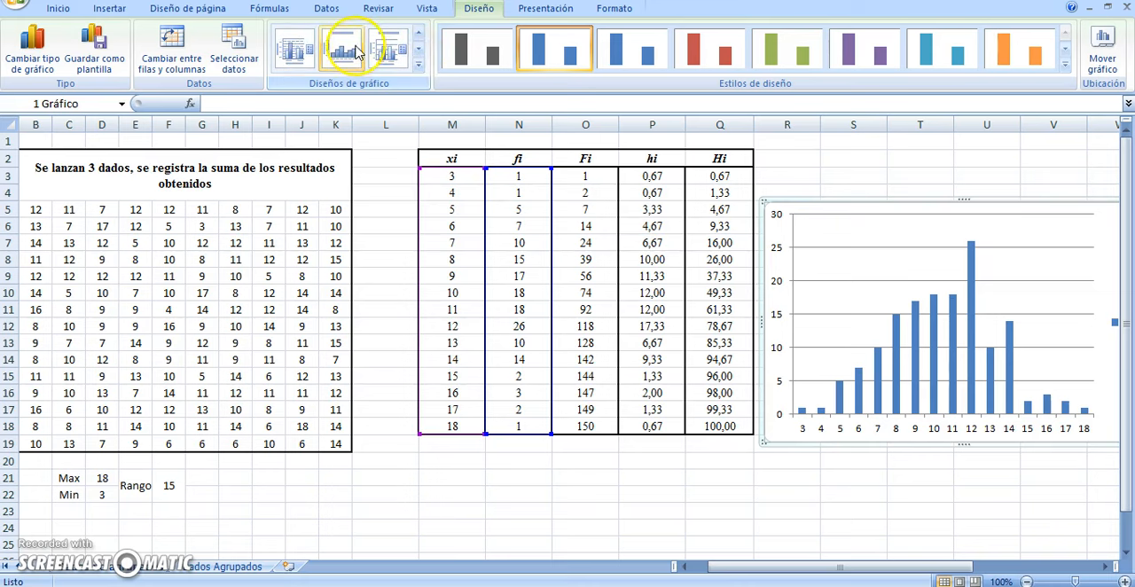
left_click(348, 57)
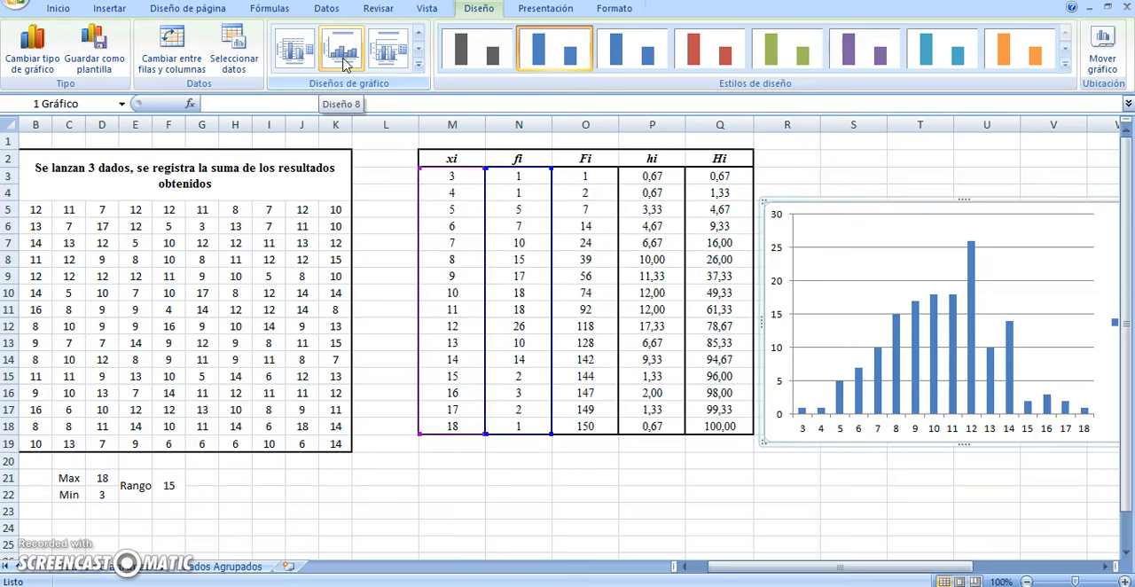
left_click(342, 53)
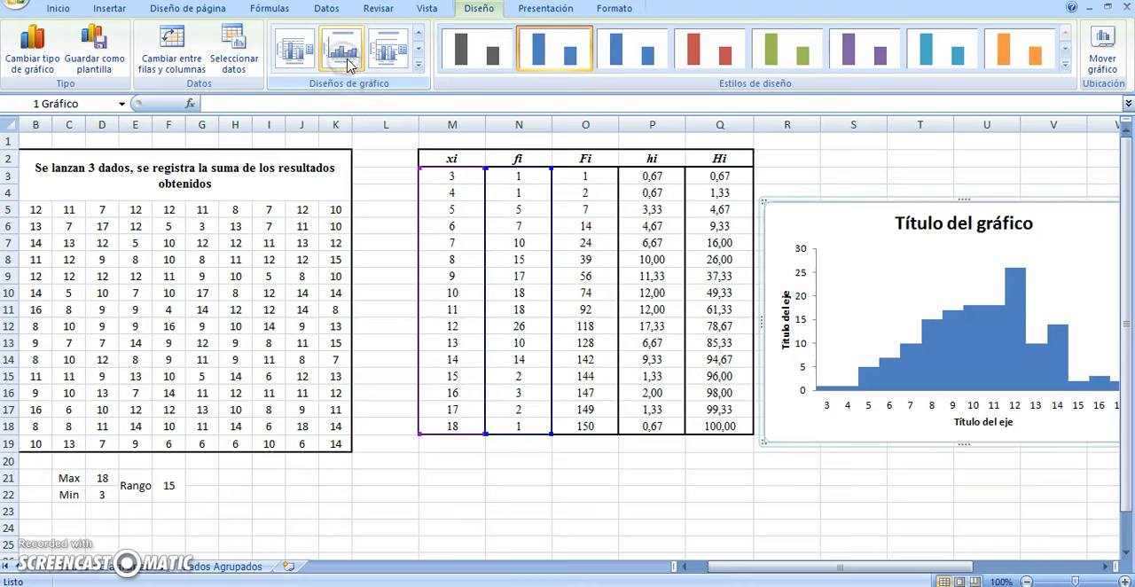
Fill the histogram bar for value 5 with red and the bar for value 8 with light green
left_click(897, 359)
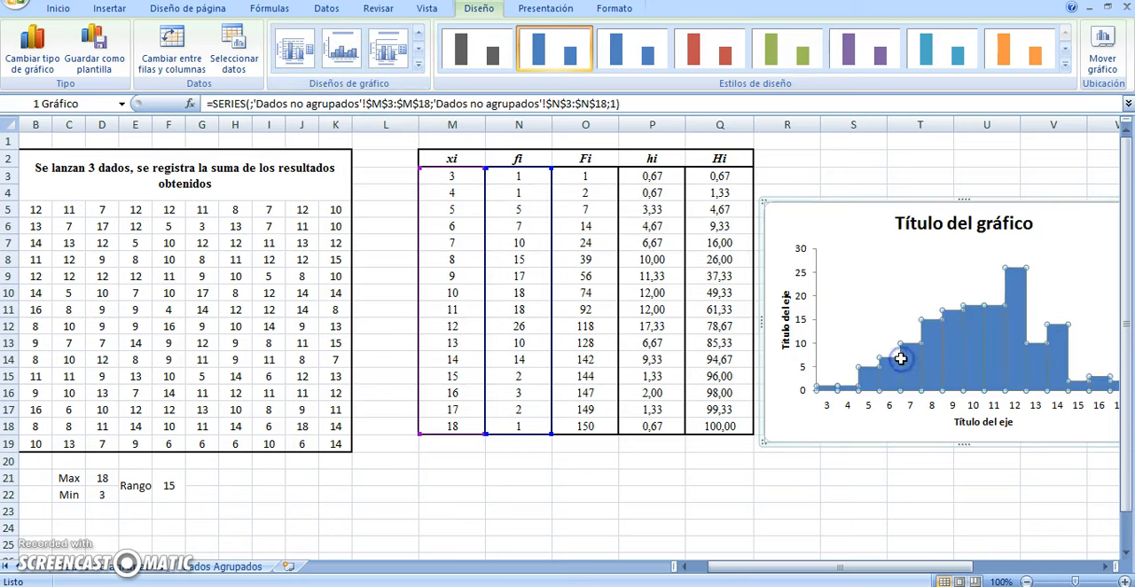
left_click(872, 380)
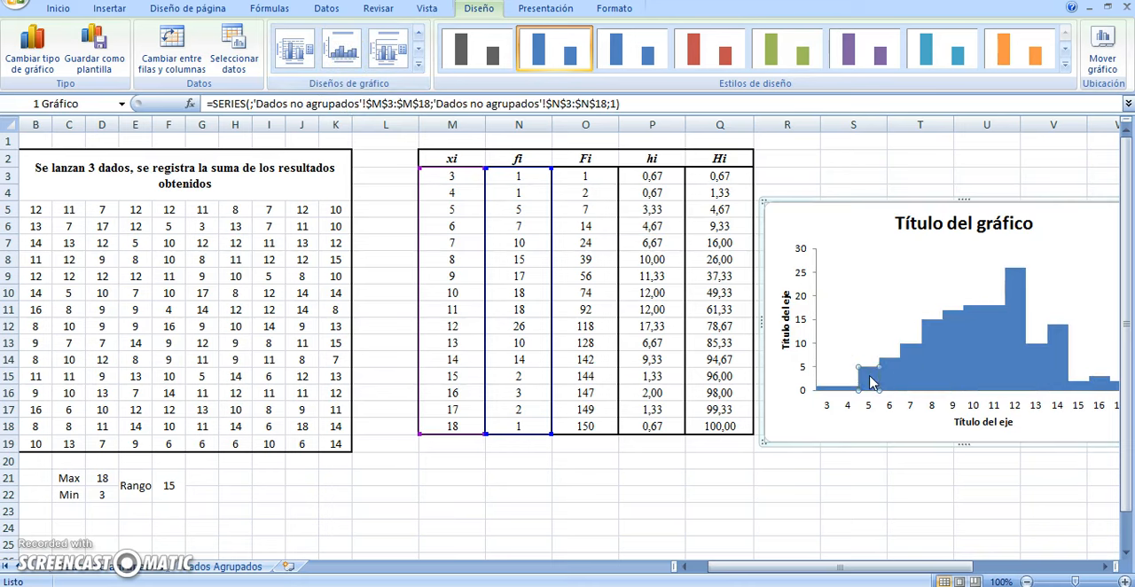
left_click(59, 10)
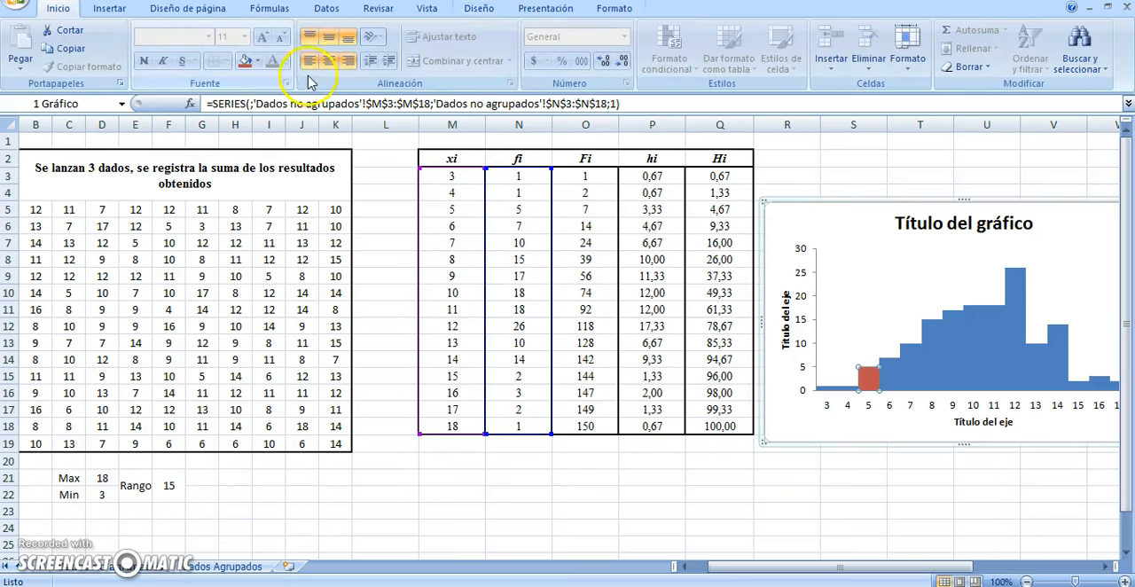
left_click(941, 344)
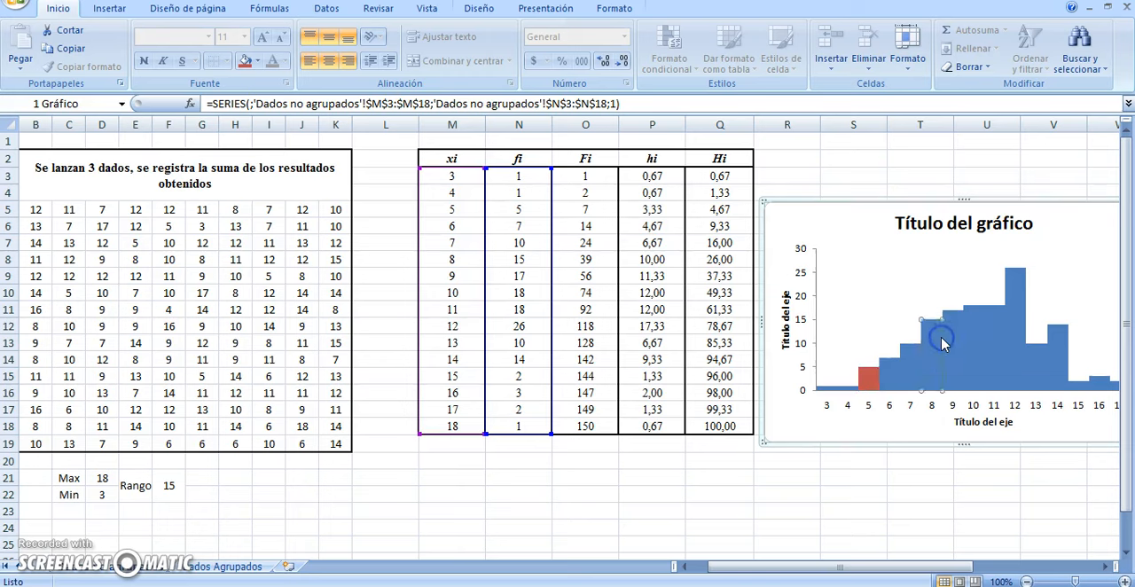
left_click(259, 62)
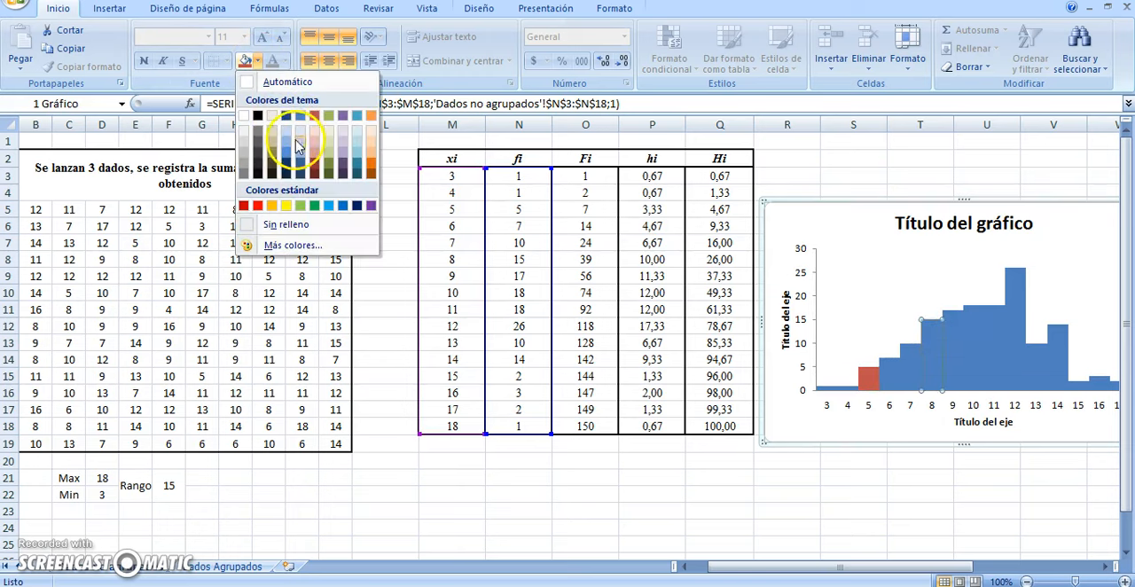
left_click(301, 204)
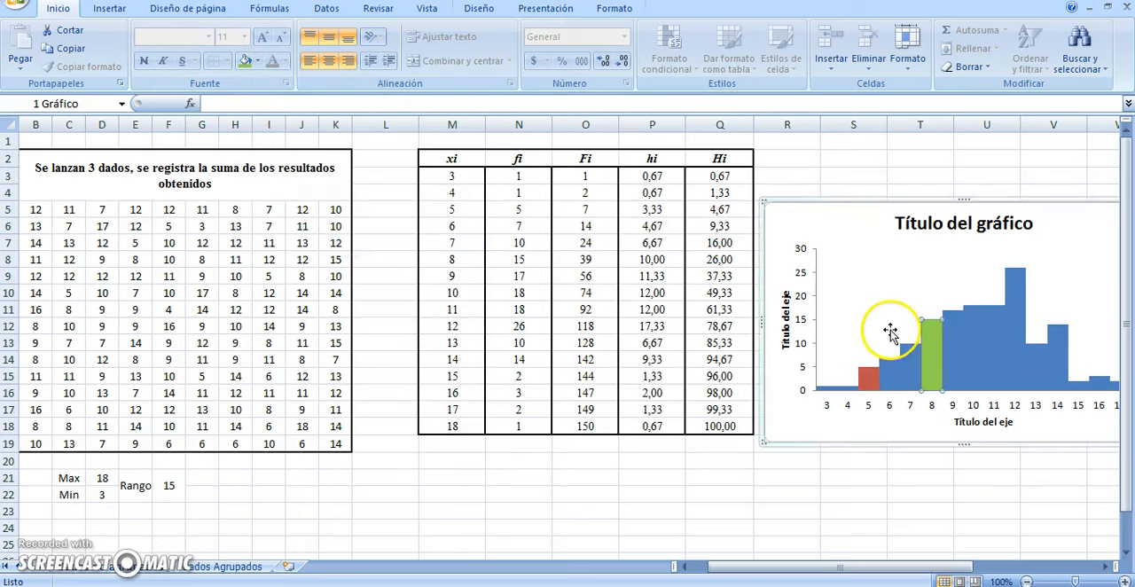
Fill the histogram bar for value 7 with yellow and the bar for value 4 with the orange theme color
left_click(913, 368)
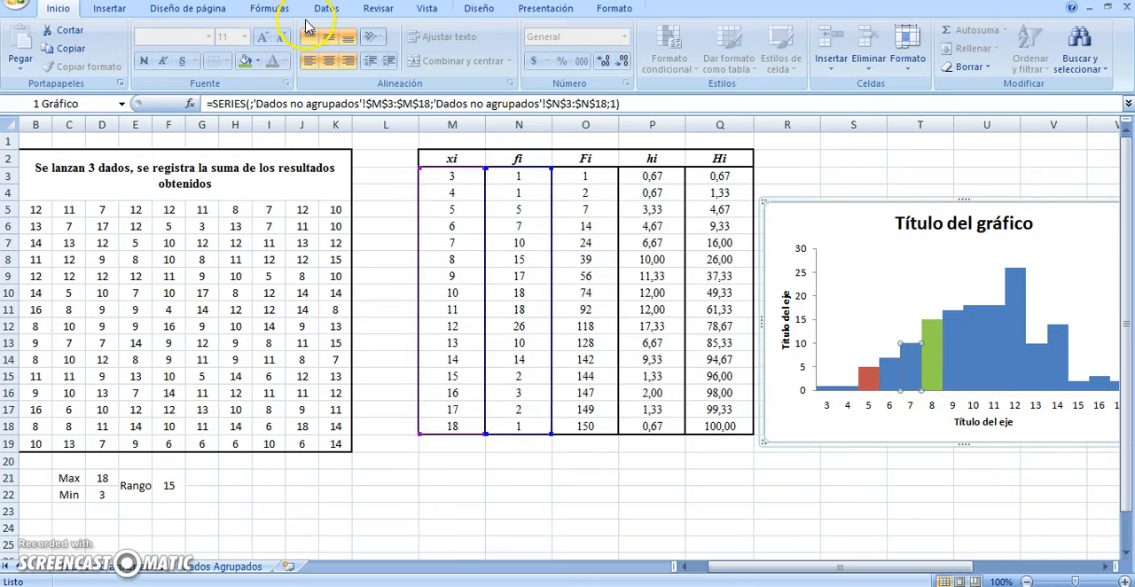
left_click(259, 62)
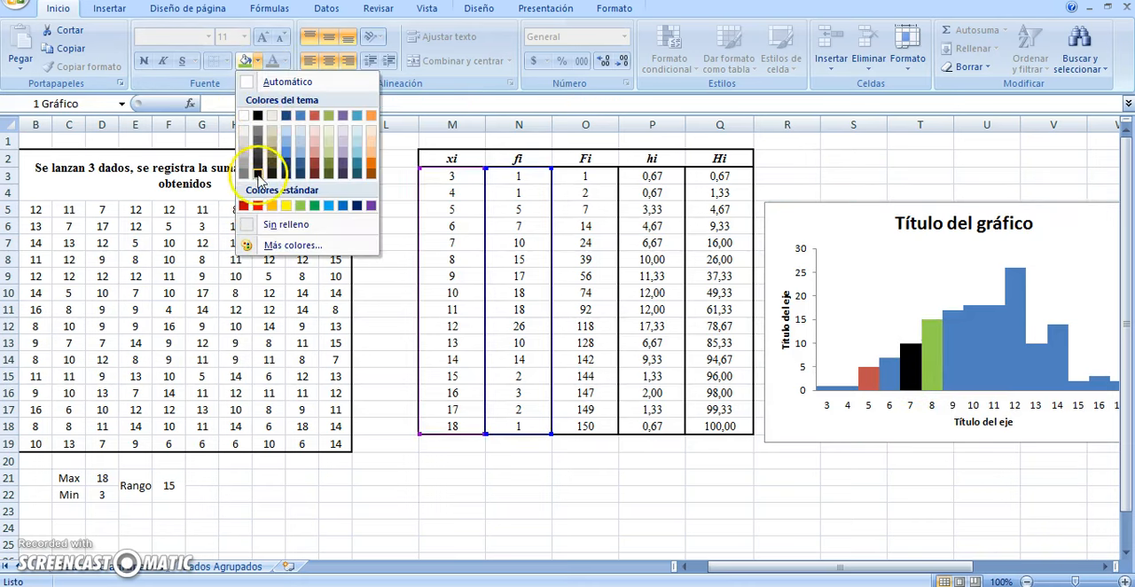
left_click(285, 205)
left_click(801, 404)
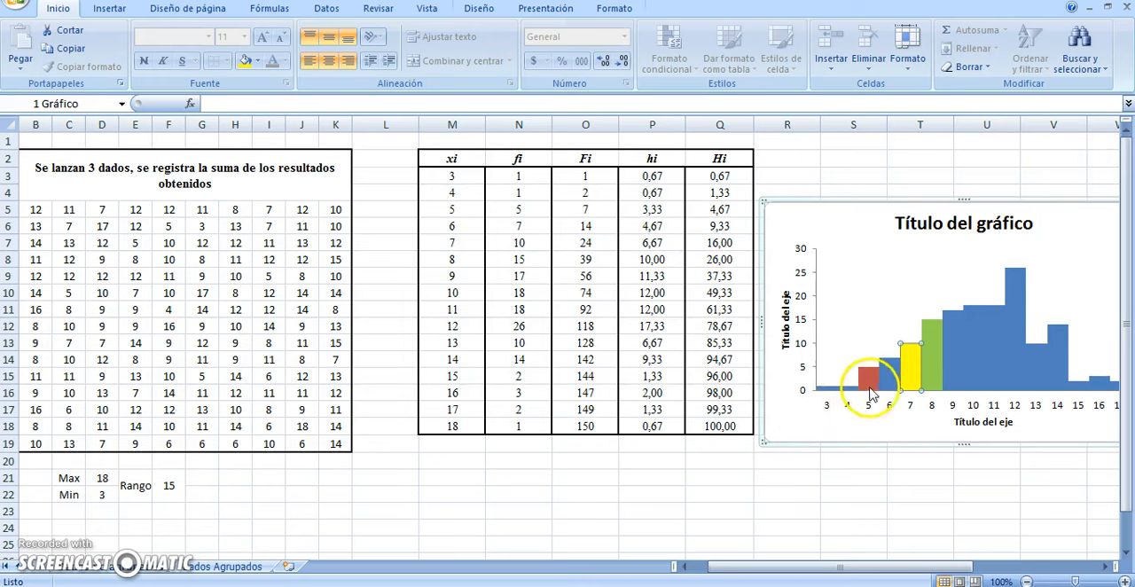
left_click(837, 387)
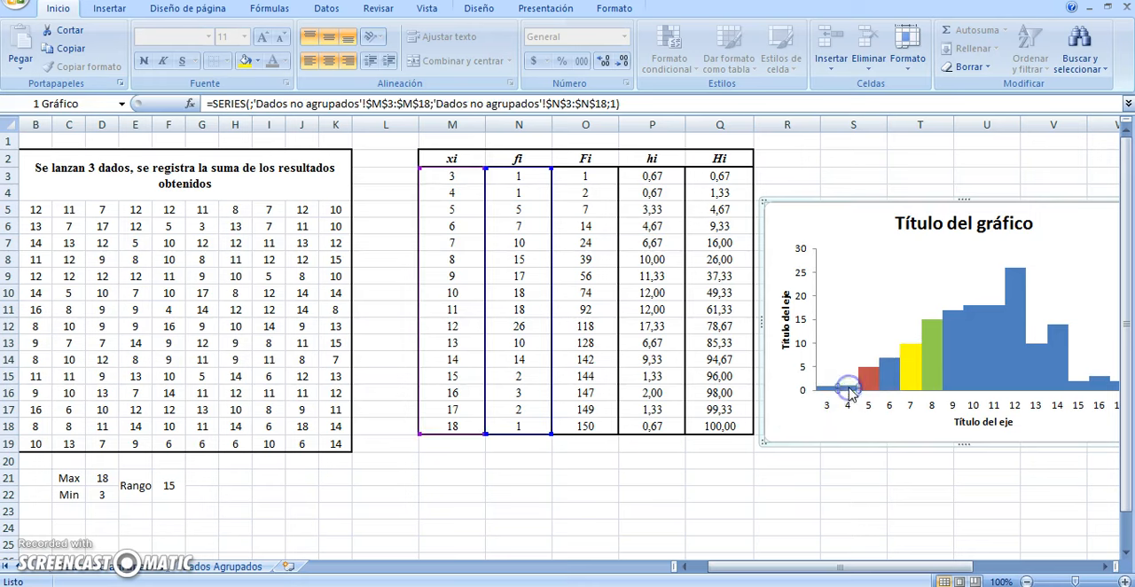
left_click(262, 61)
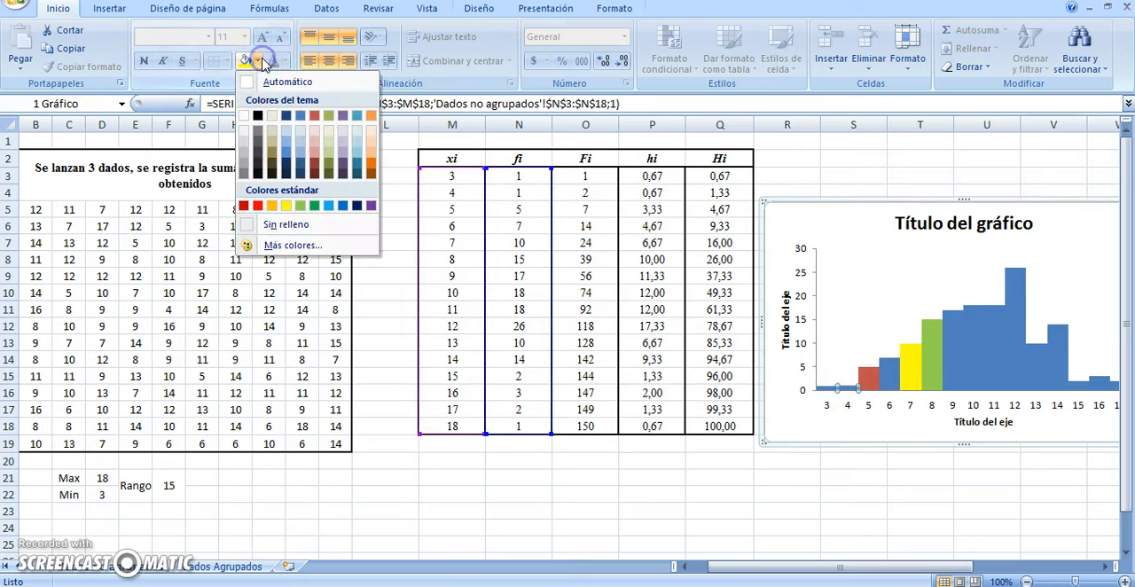
left_click(371, 116)
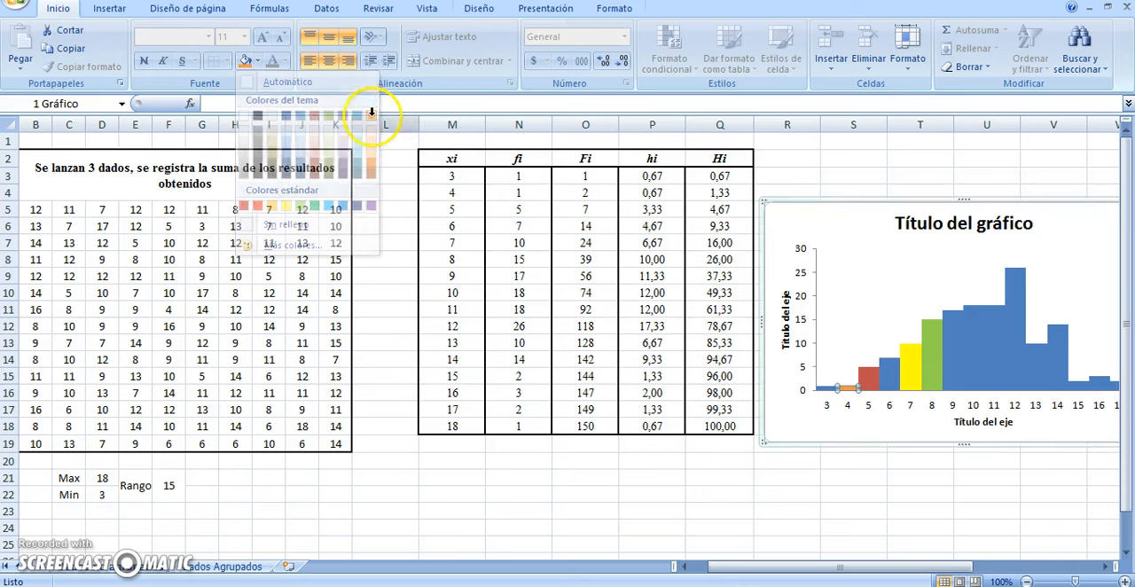
Fill the histogram bar for value 9 with black and deselect the chart
left_click(964, 353)
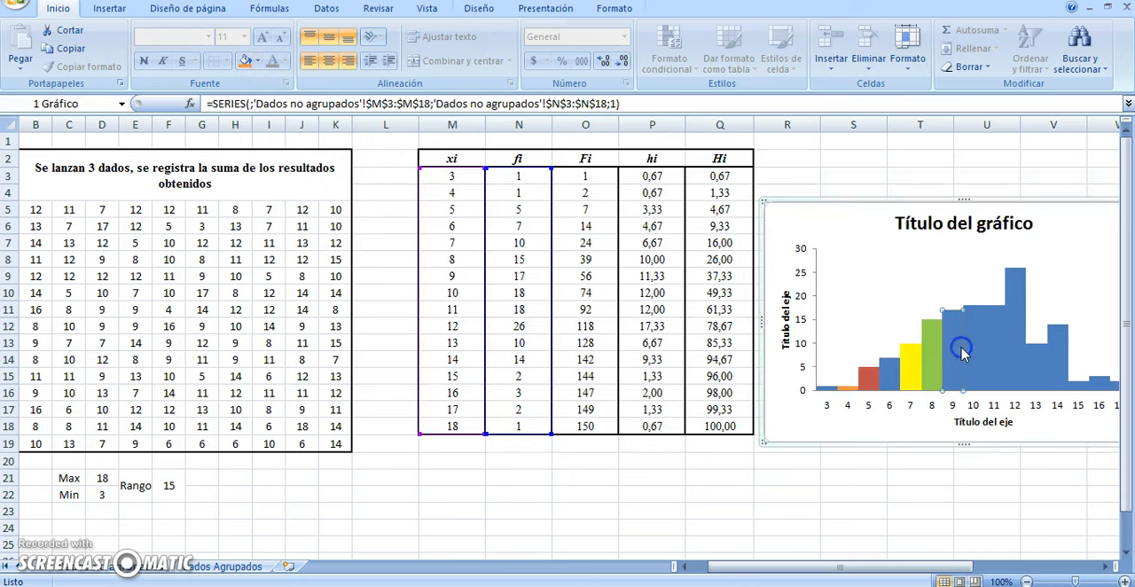
left_click(263, 62)
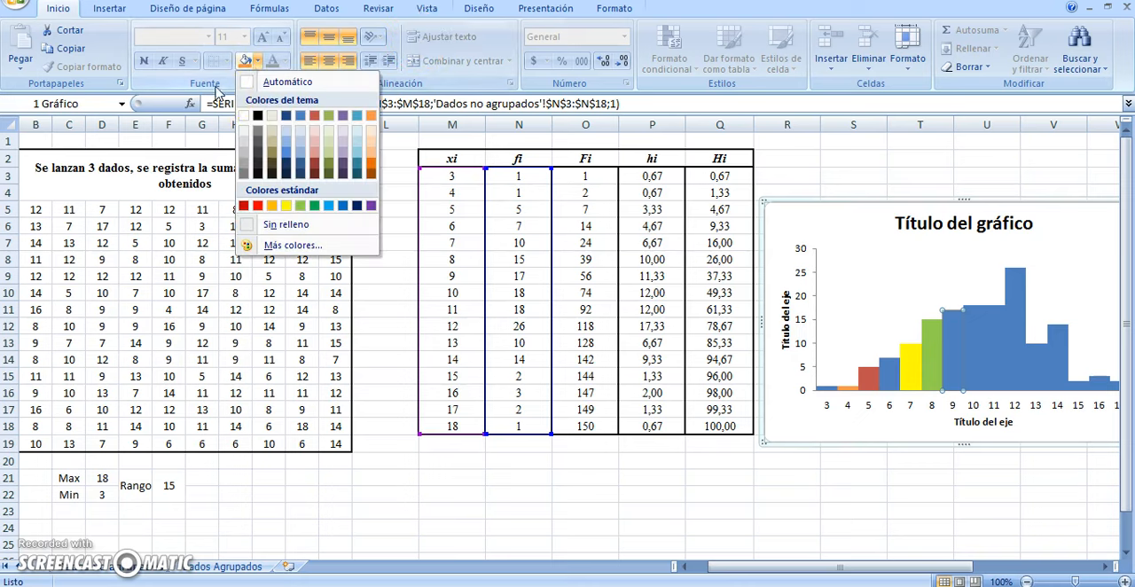
left_click(259, 115)
left_click(979, 356)
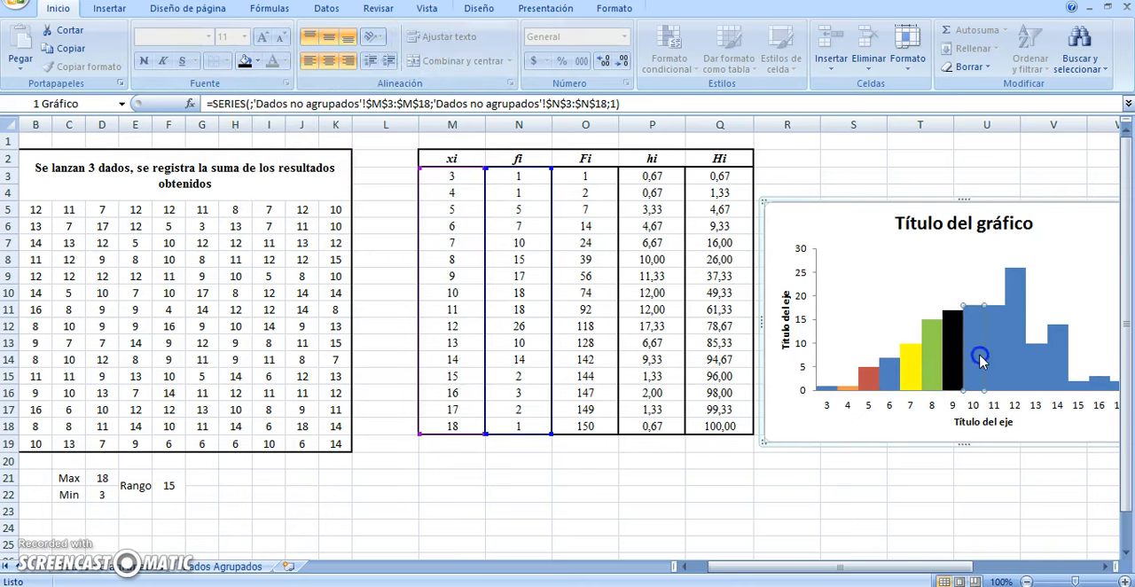
left_click(983, 192)
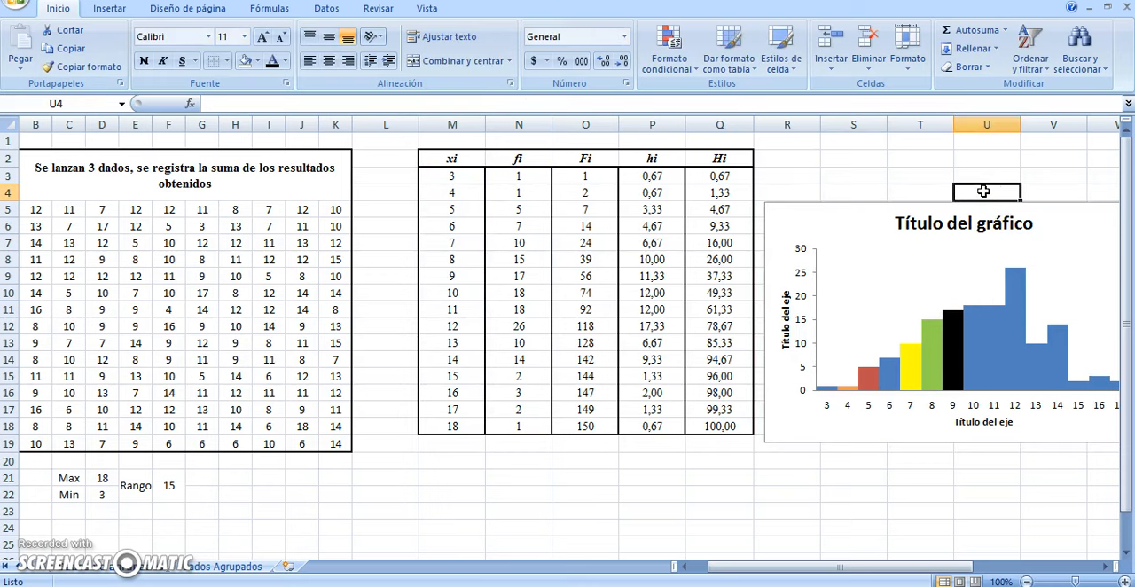
left_click(919, 157)
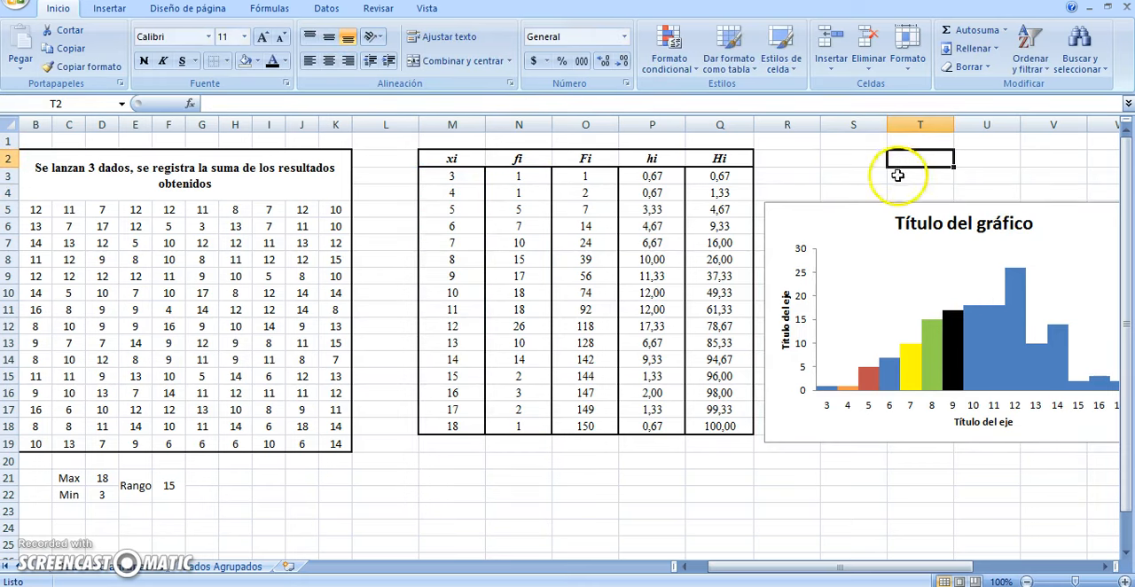